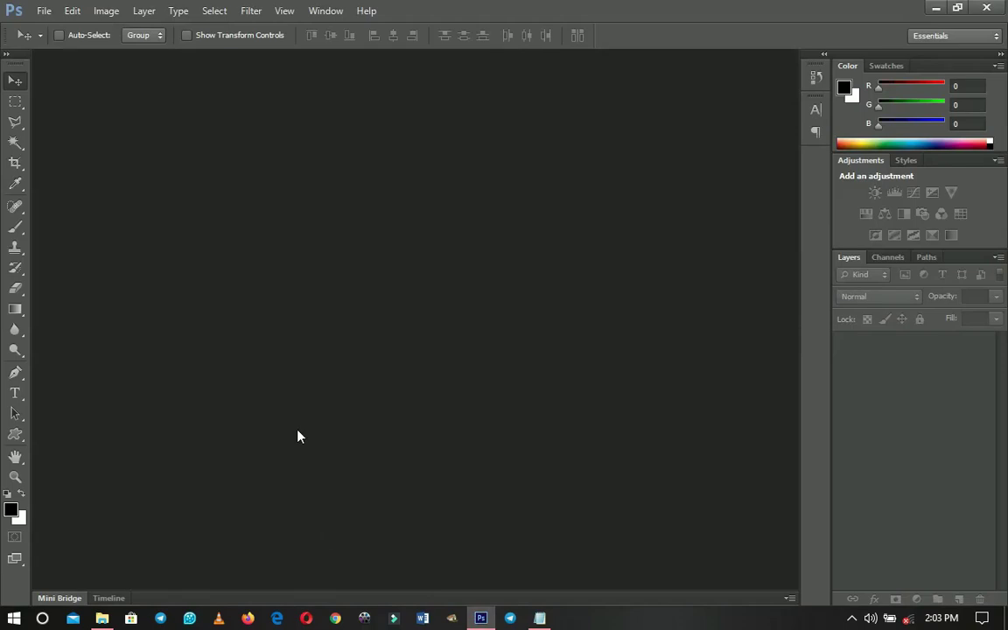
# Create a new white A4 document at 300 ppi from the International Paper preset.
pyautogui.click(43, 10)
pyautogui.click(94, 31)
pyautogui.click(442, 166)
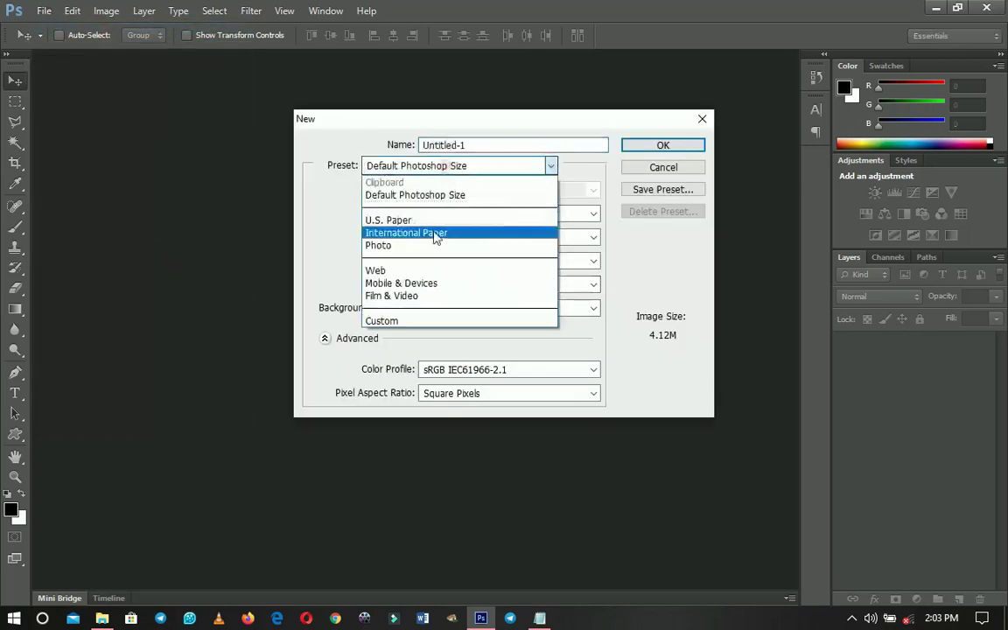
pyautogui.click(430, 234)
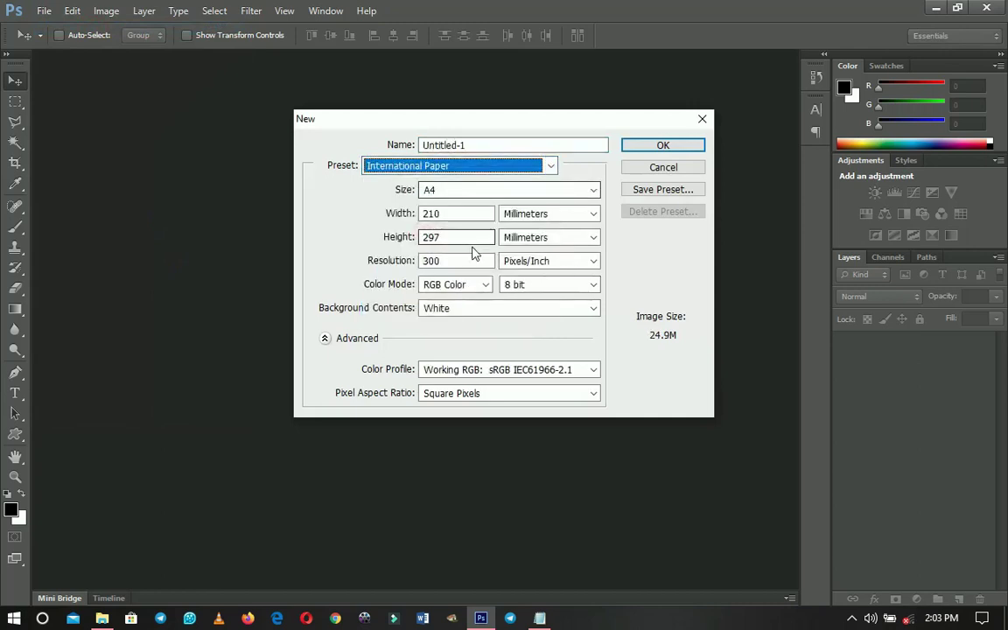
pyautogui.click(662, 146)
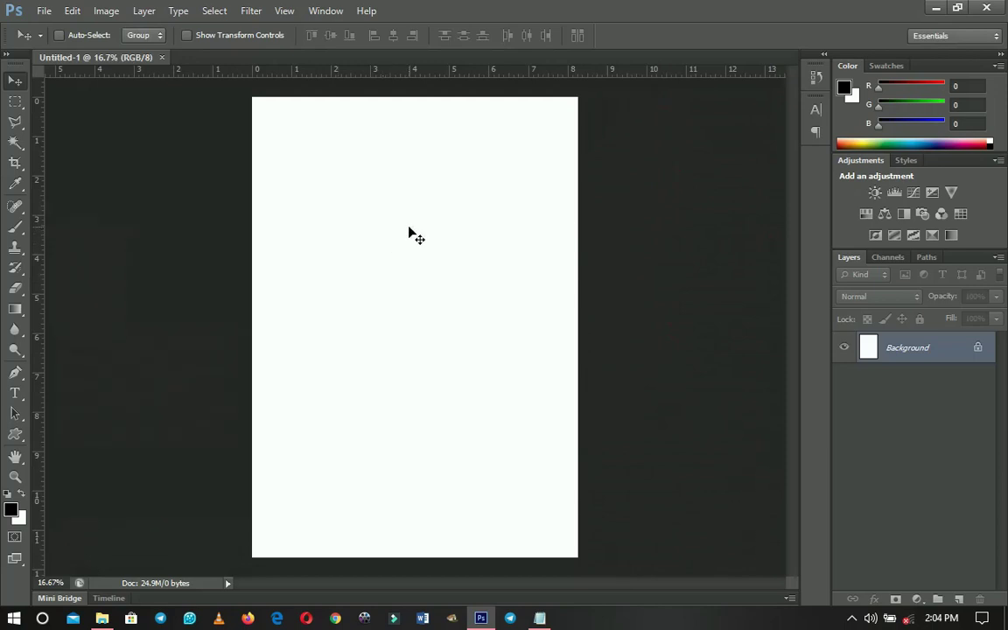
# Rotate the canvas 90° clockwise into landscape orientation.
pyautogui.click(108, 11)
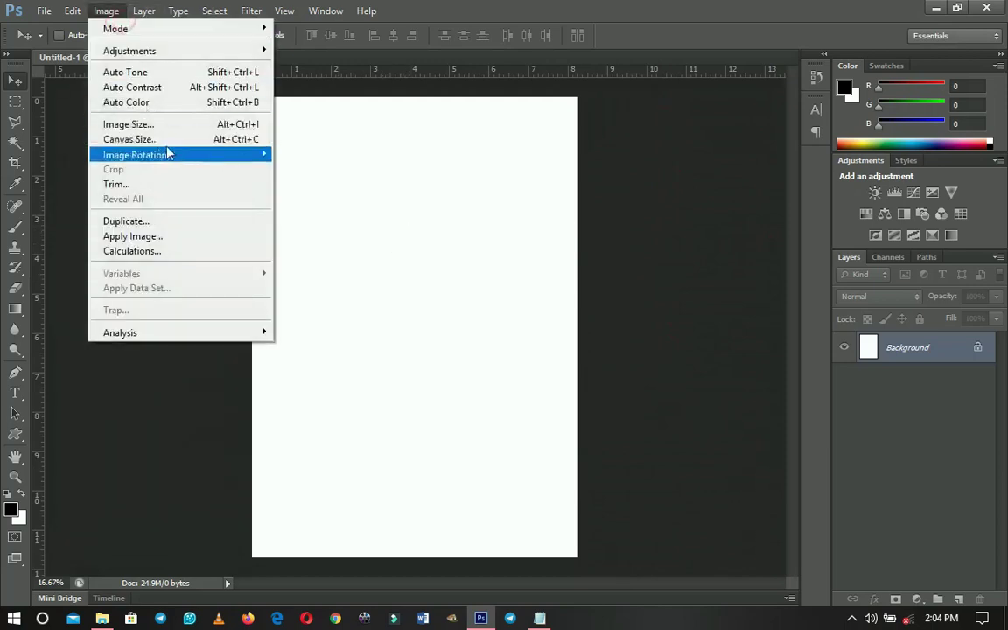
pyautogui.moveTo(246, 165)
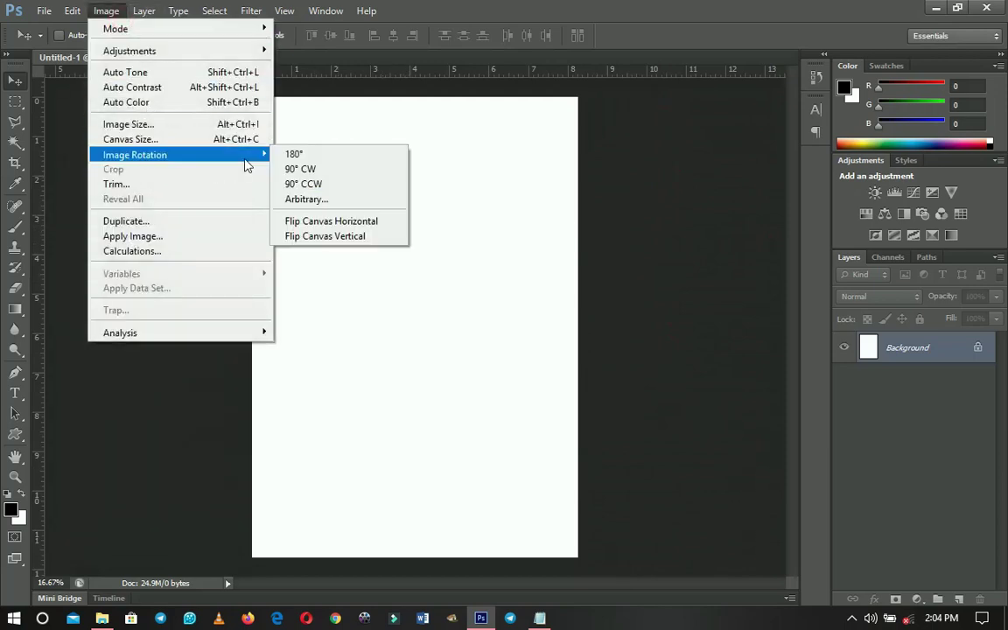
pyautogui.click(316, 174)
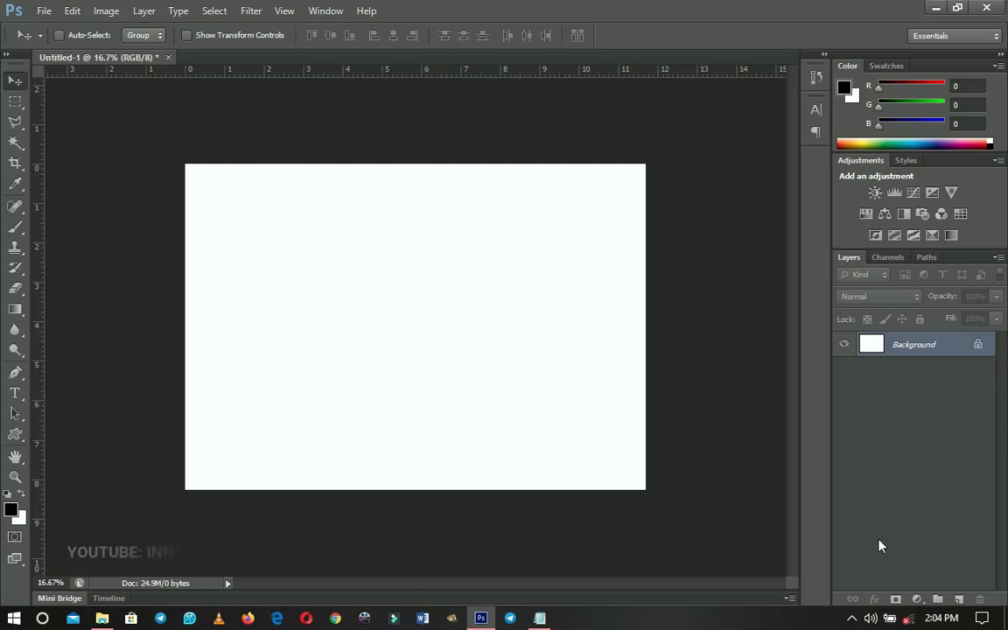
# Add a Gradient fill layer using the gold gradient preset.
pyautogui.click(917, 598)
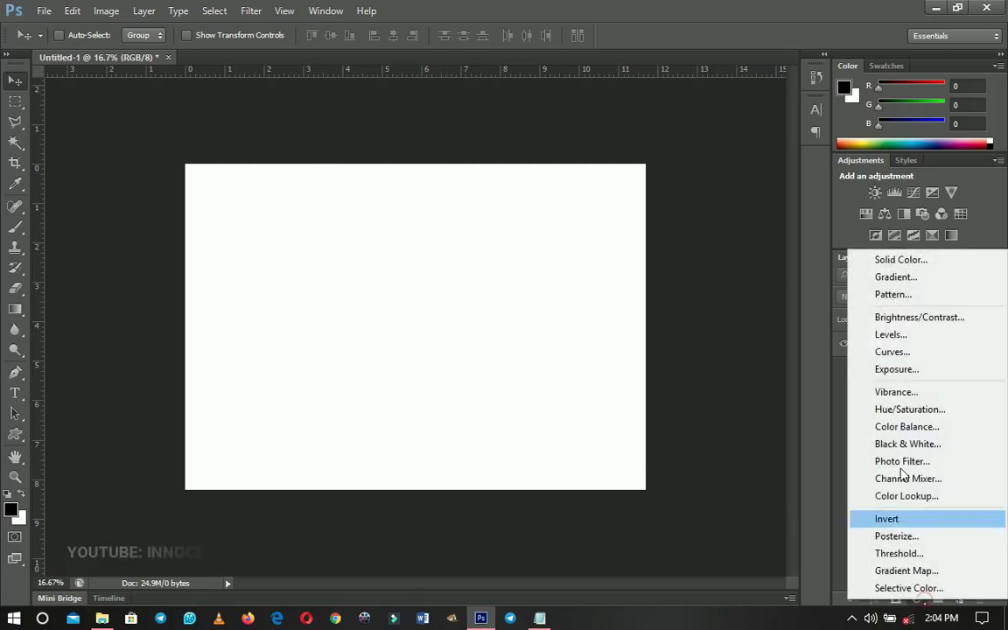
pyautogui.click(894, 278)
pyautogui.click(726, 260)
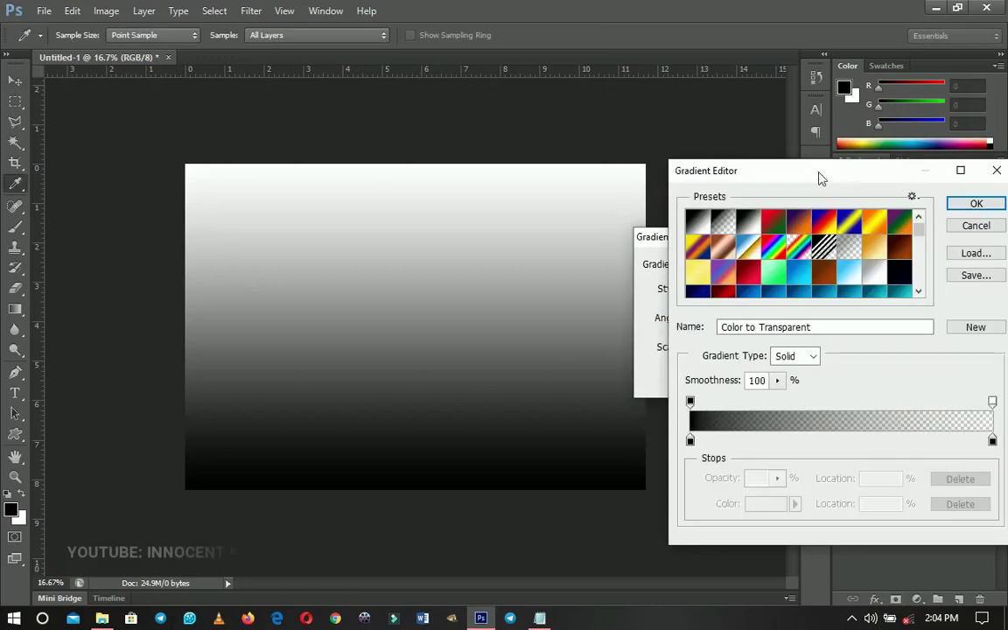
pyautogui.moveTo(919, 226); pyautogui.dragTo(917, 292)
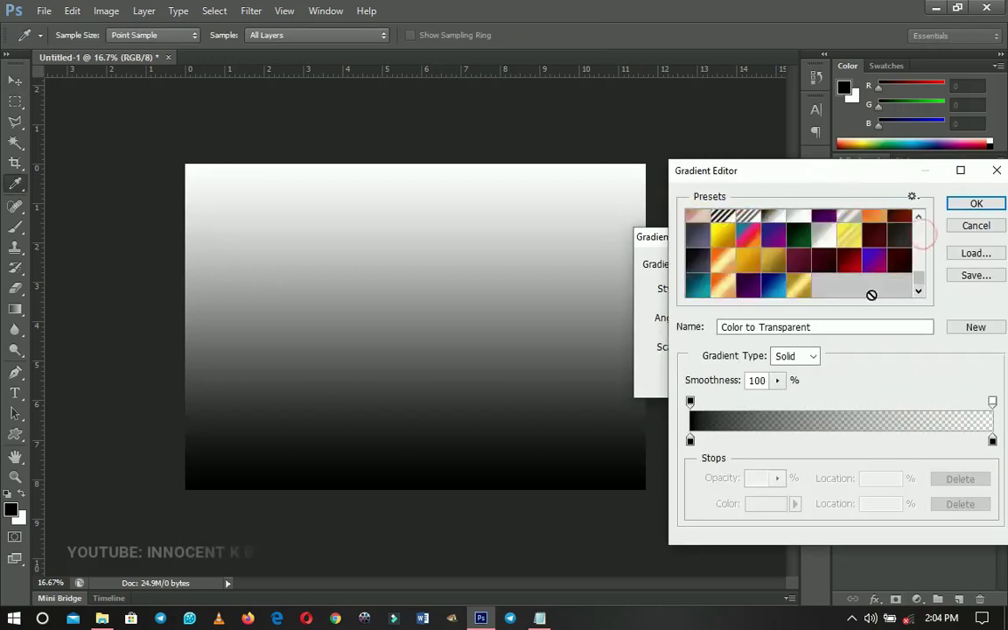
pyautogui.click(794, 287)
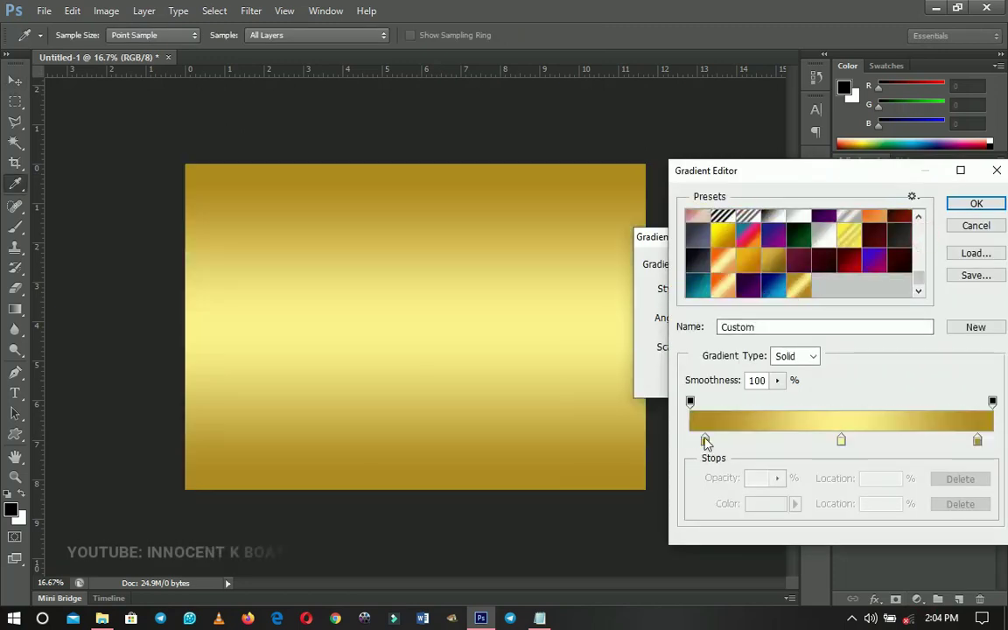
# Set the gradient's left colour stop to #b0891d.
pyautogui.click(705, 440)
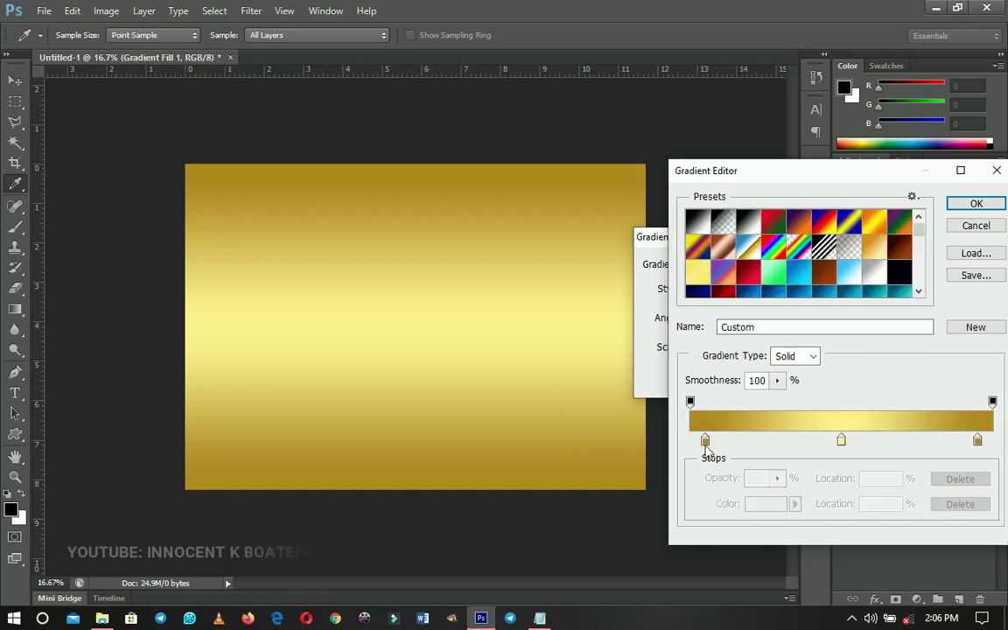
pyautogui.click(705, 440)
pyautogui.click(761, 506)
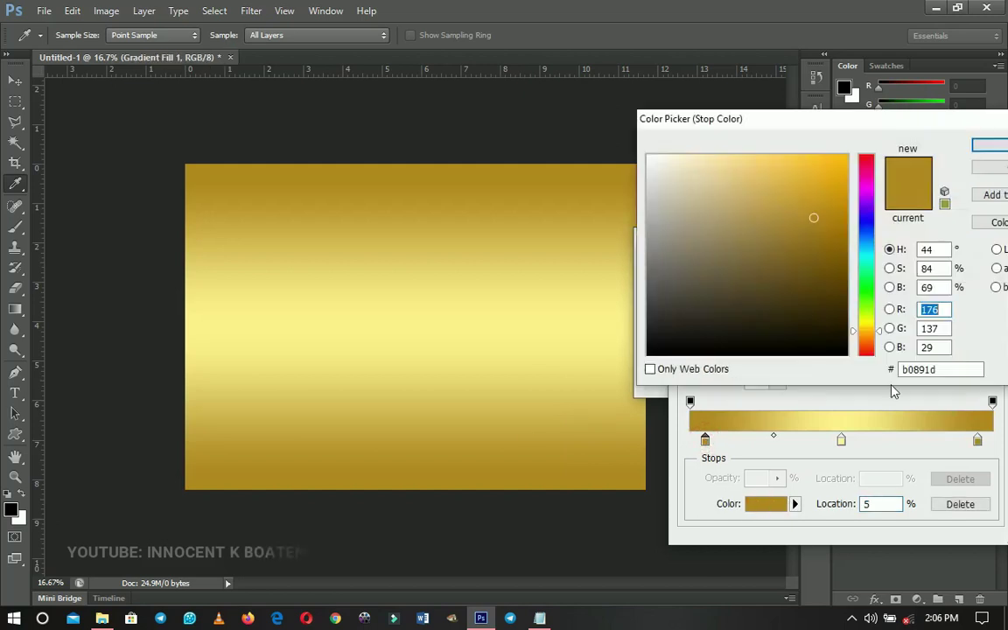
pyautogui.doubleClick(951, 370)
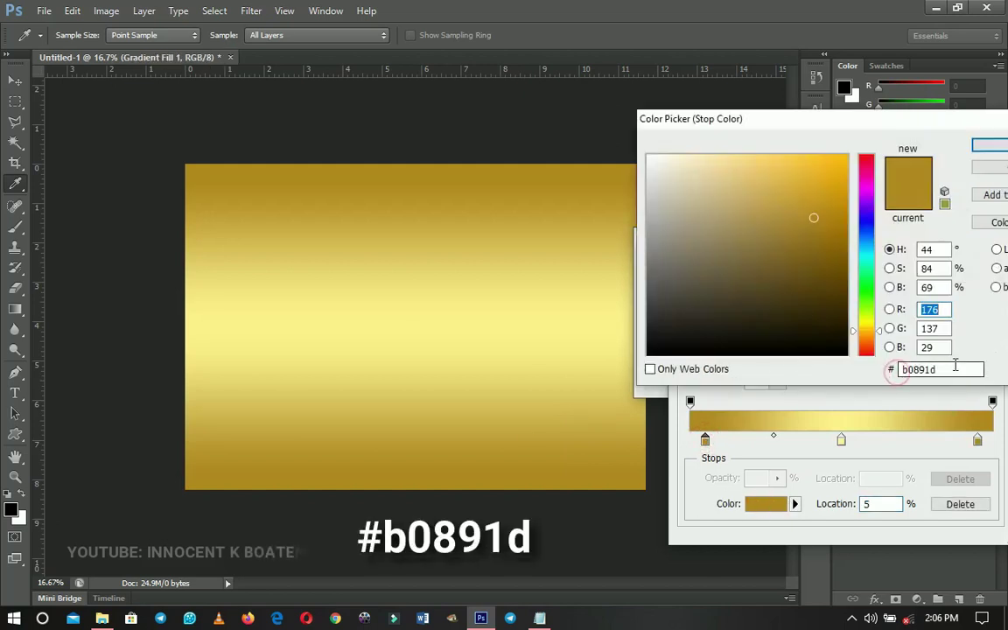
pyautogui.write('b0891d')
pyautogui.press('Return')
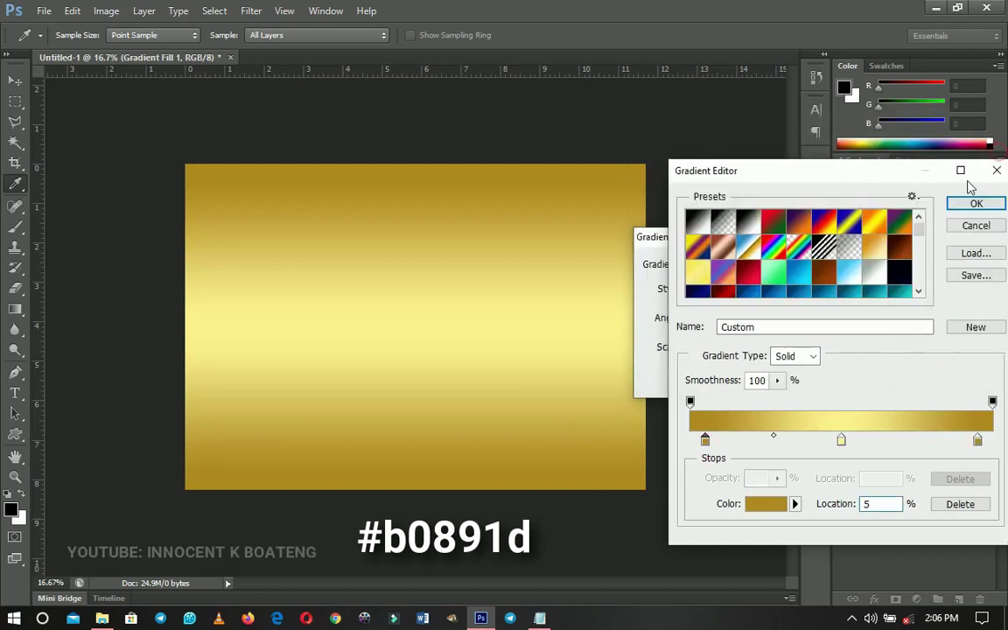
# Set the middle stop to pale #fcf289 and apply the gold gradient fill.
pyautogui.click(841, 438)
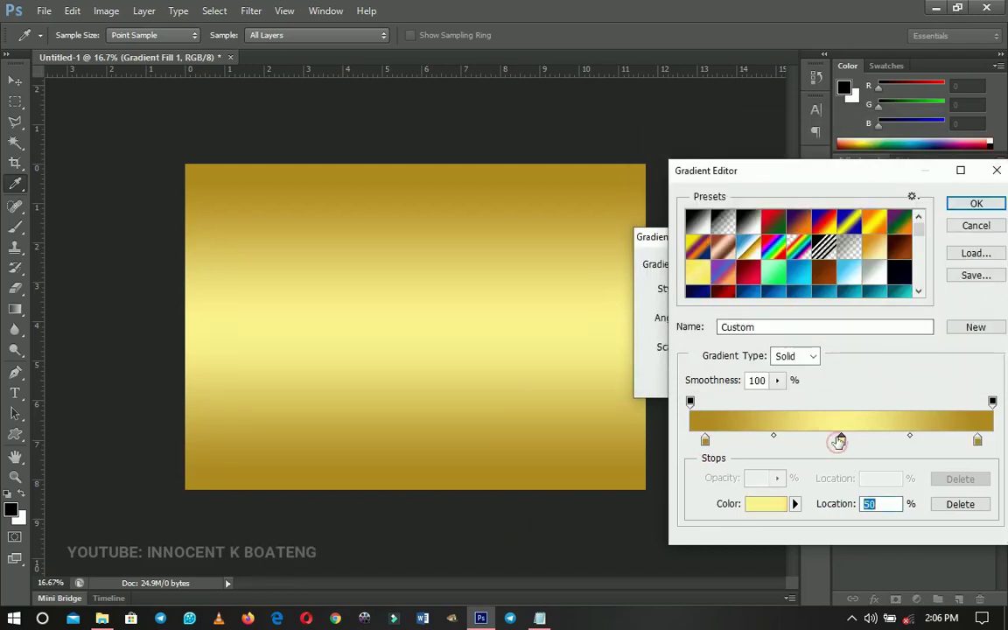
pyautogui.click(766, 504)
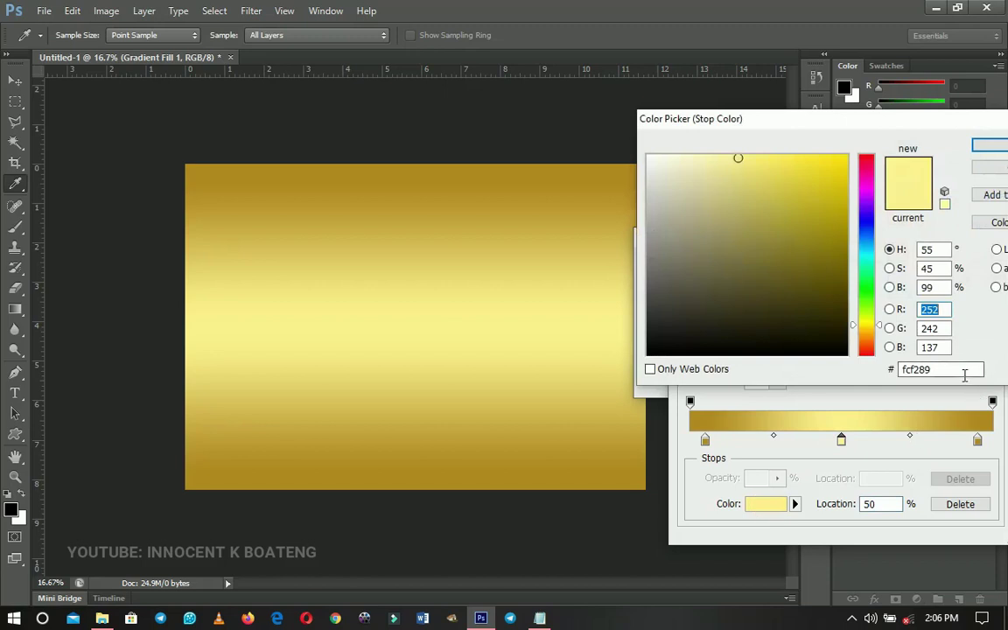
pyautogui.doubleClick(927, 369)
pyautogui.click(989, 145)
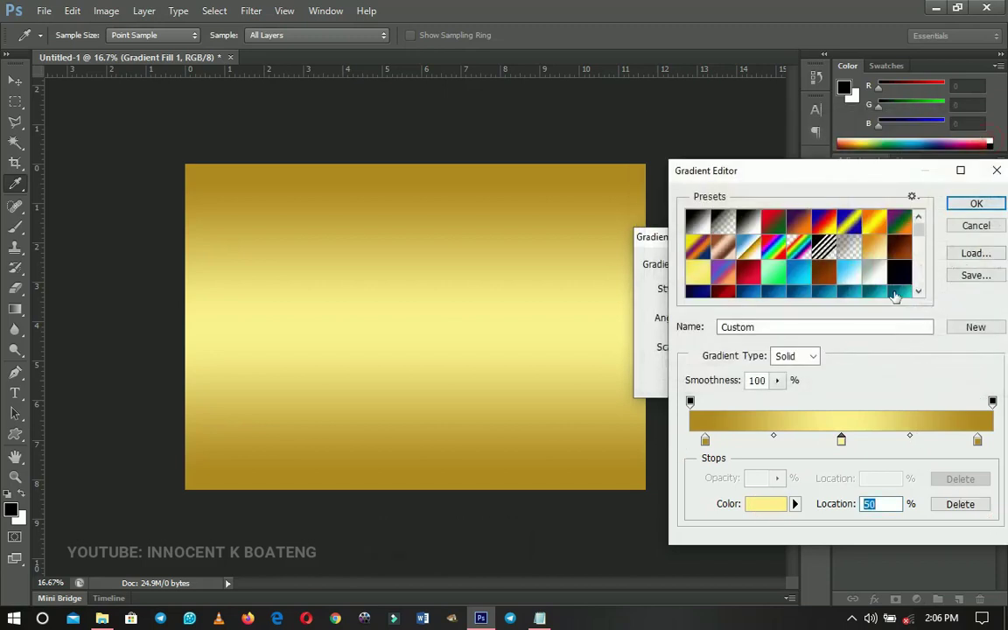
pyautogui.click(974, 205)
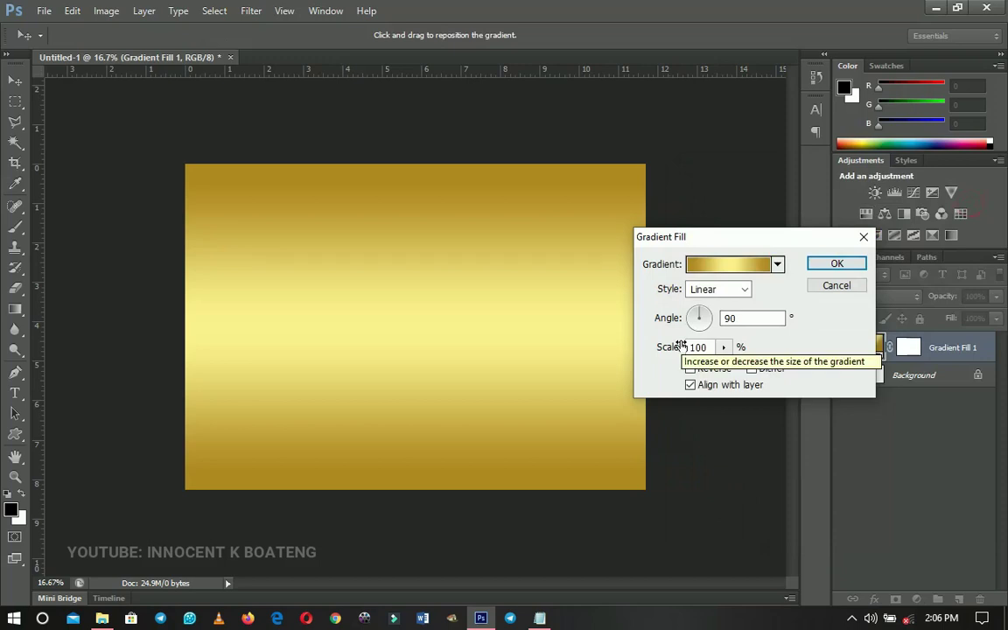
pyautogui.click(825, 266)
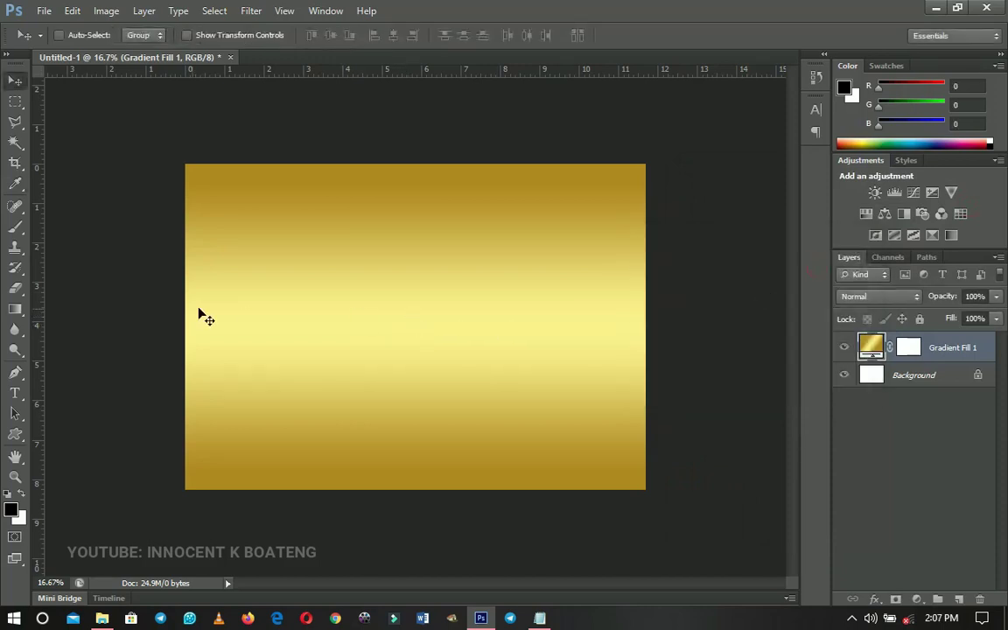
# Draw a black rectangle just inside the page edges with the Rectangle Tool.
pyautogui.click(15, 434)
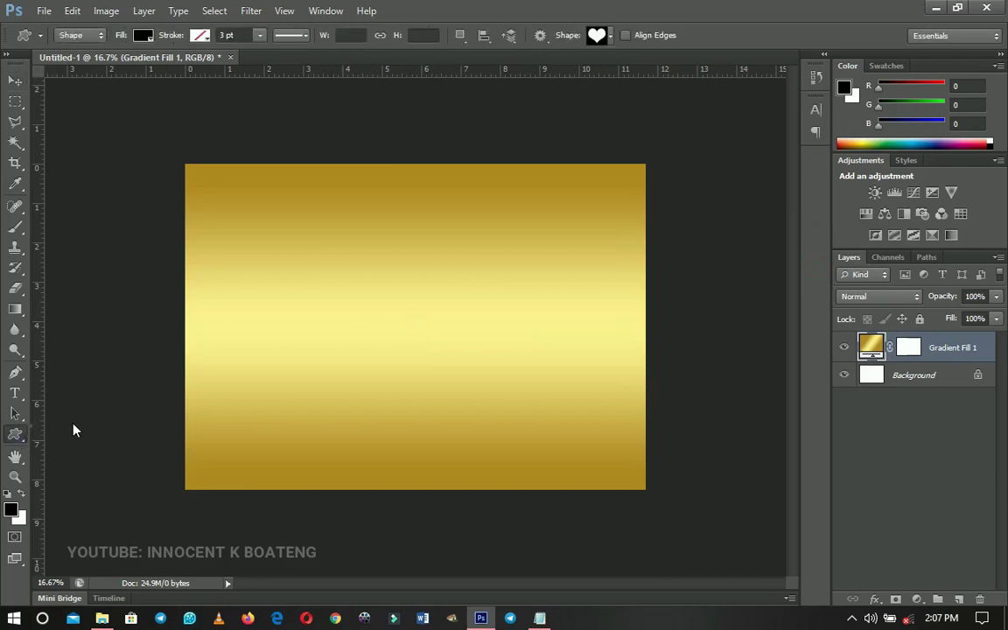
pyautogui.rightClick(14, 434)
pyautogui.click(105, 435)
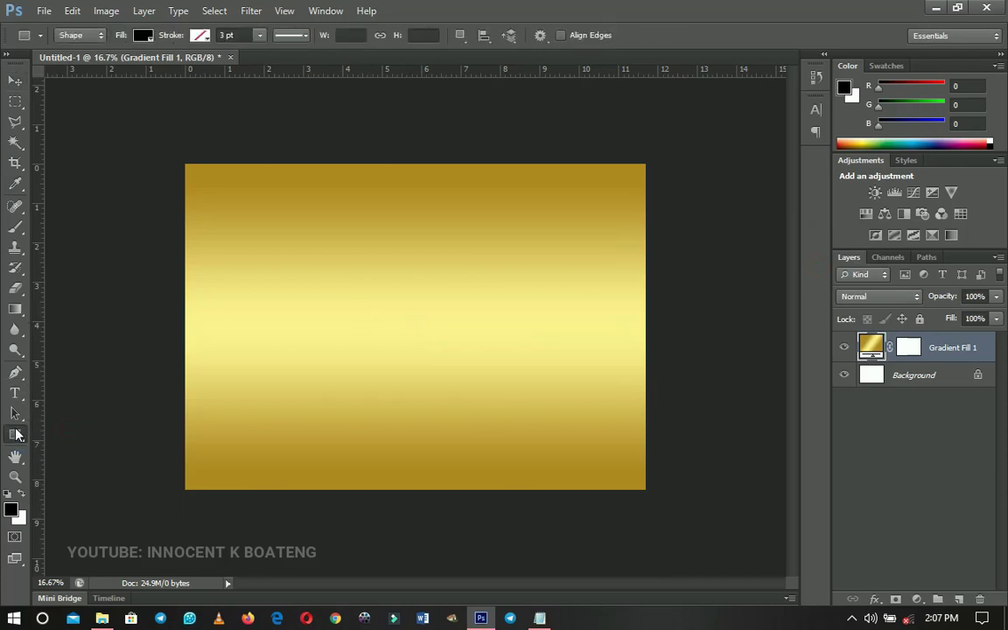
pyautogui.rightClick(15, 434)
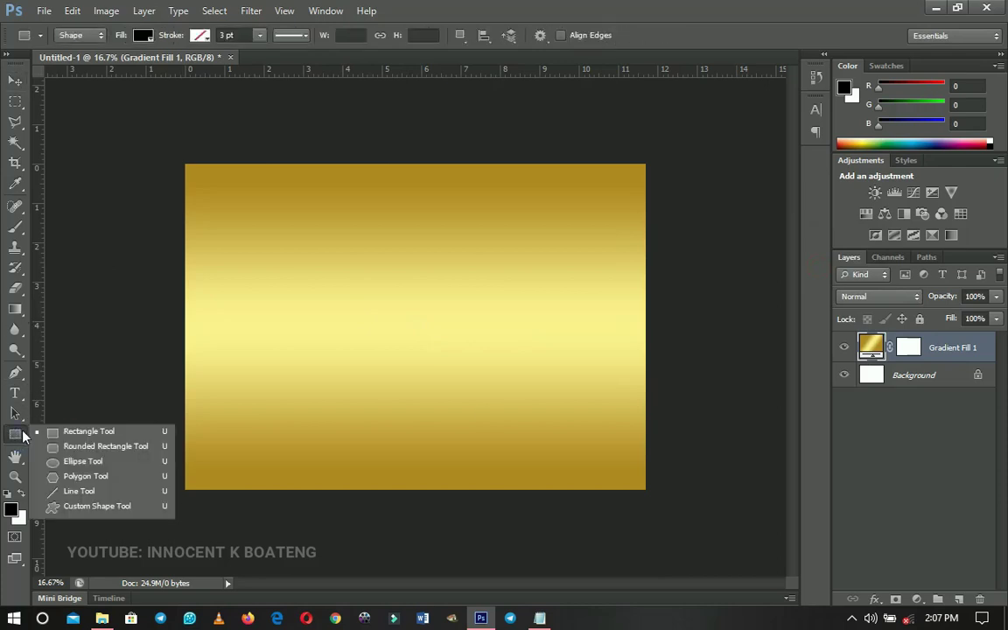
pyautogui.click(85, 431)
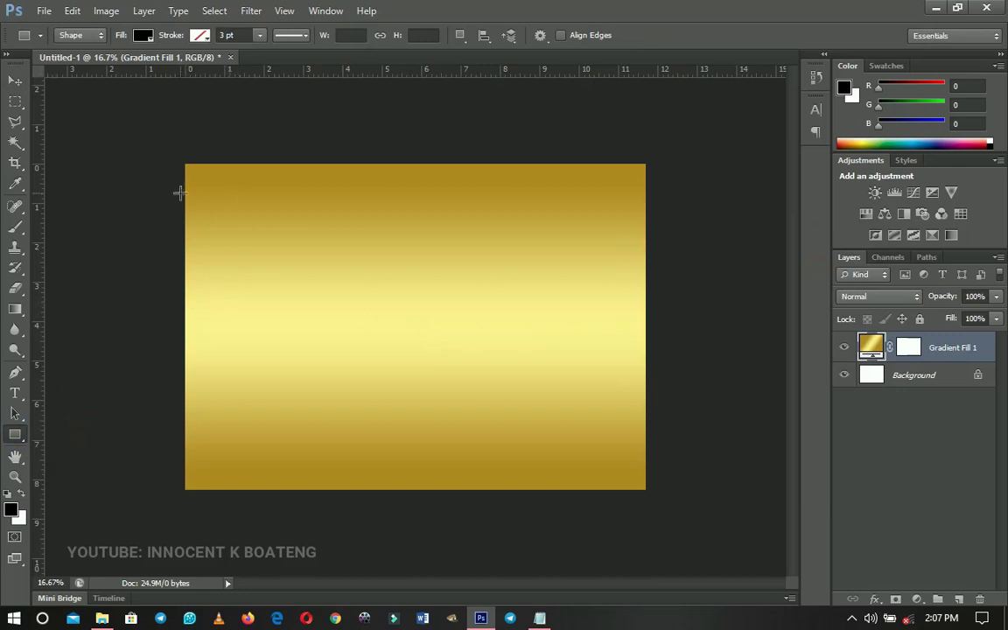
pyautogui.moveTo(197, 173); pyautogui.dragTo(640, 480)
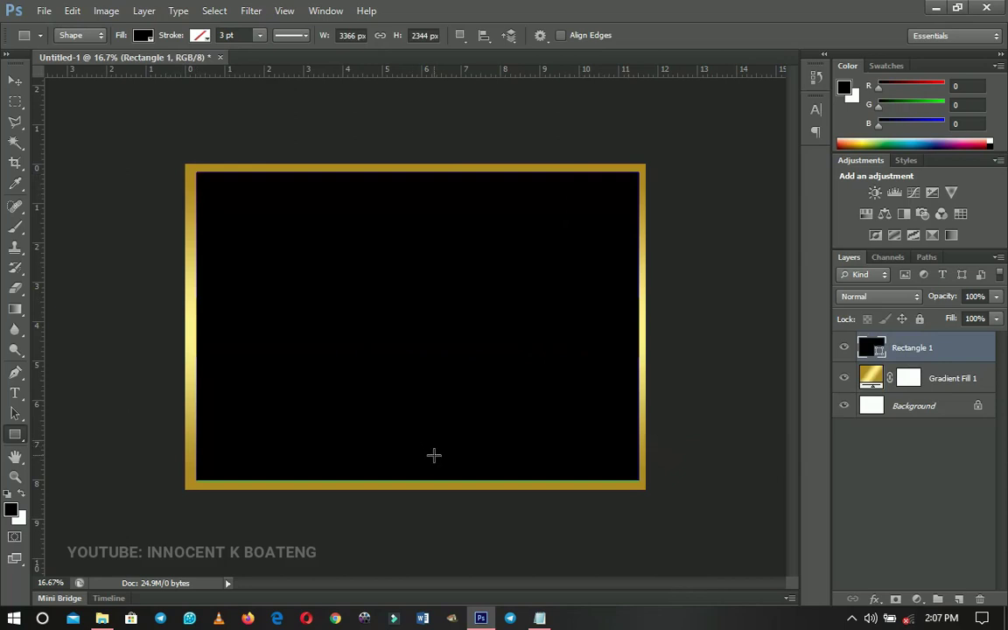
# Centre the black rectangle horizontally on the page.
pyautogui.hotkey('ctrl', 'a')
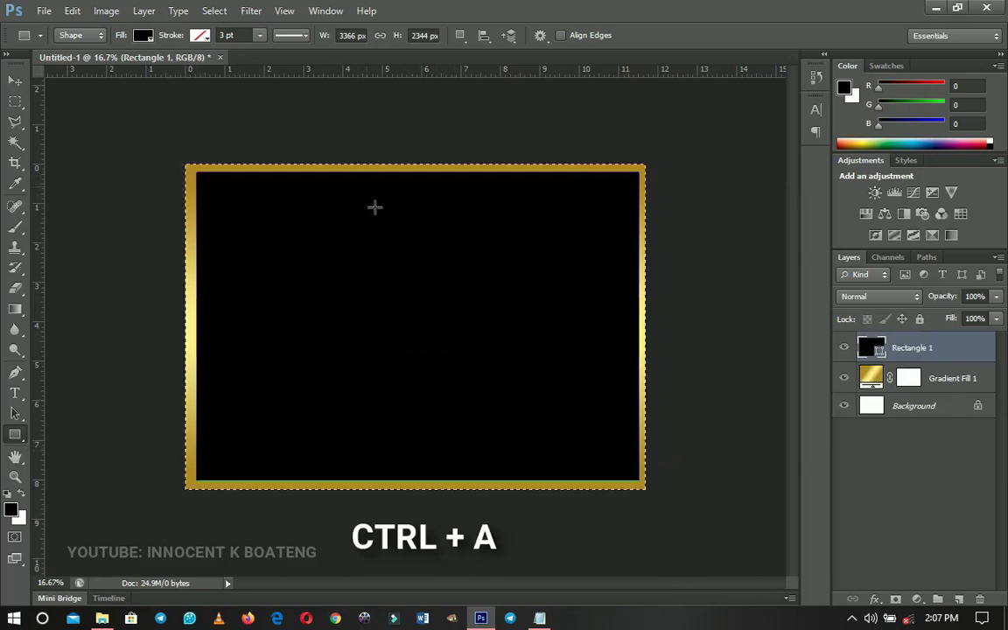
pyautogui.press('v')
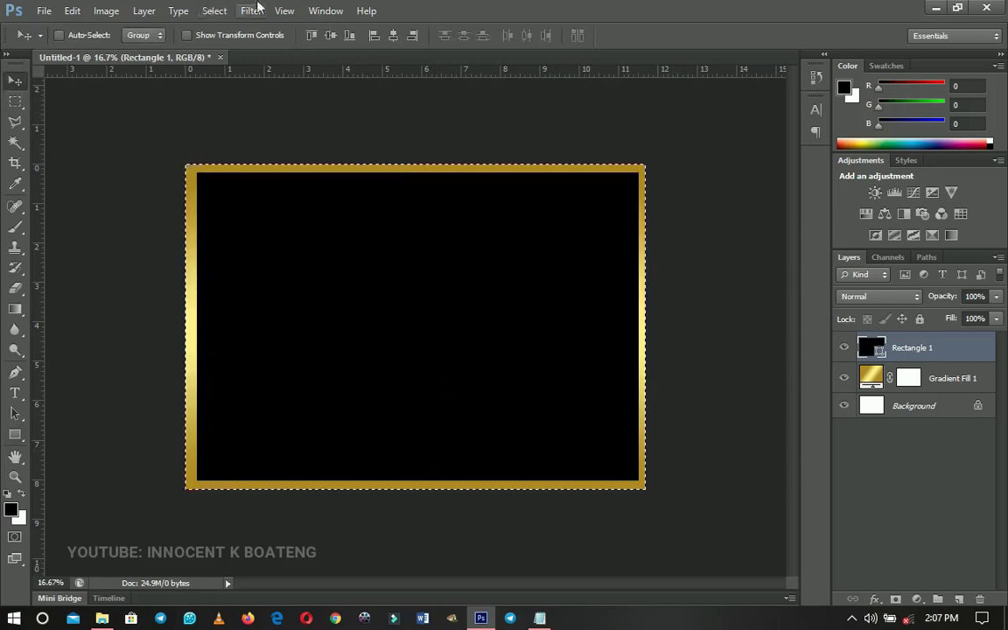
pyautogui.click(392, 35)
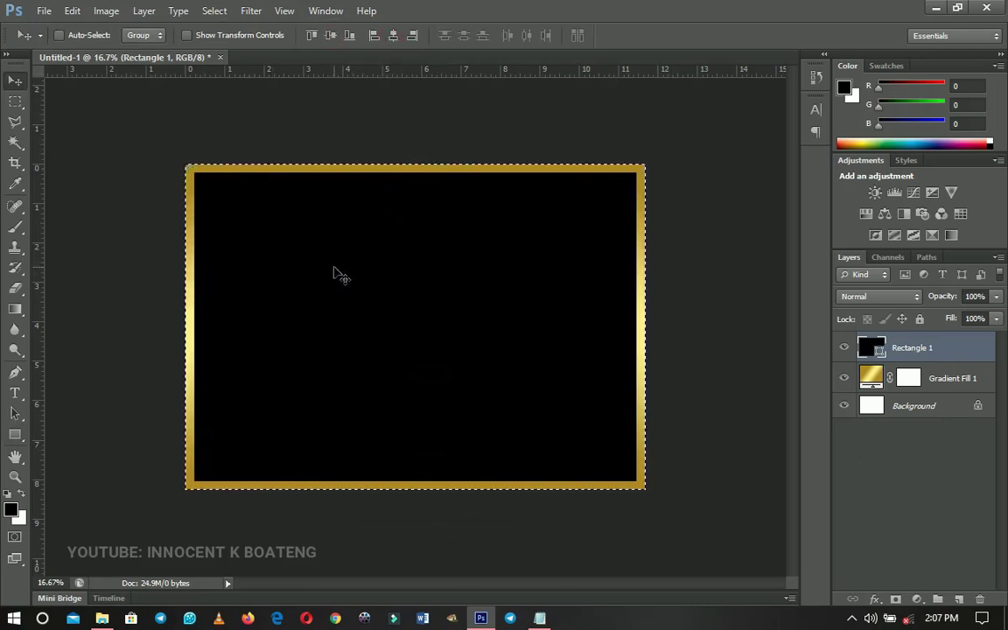
pyautogui.hotkey('ctrl', 'd')
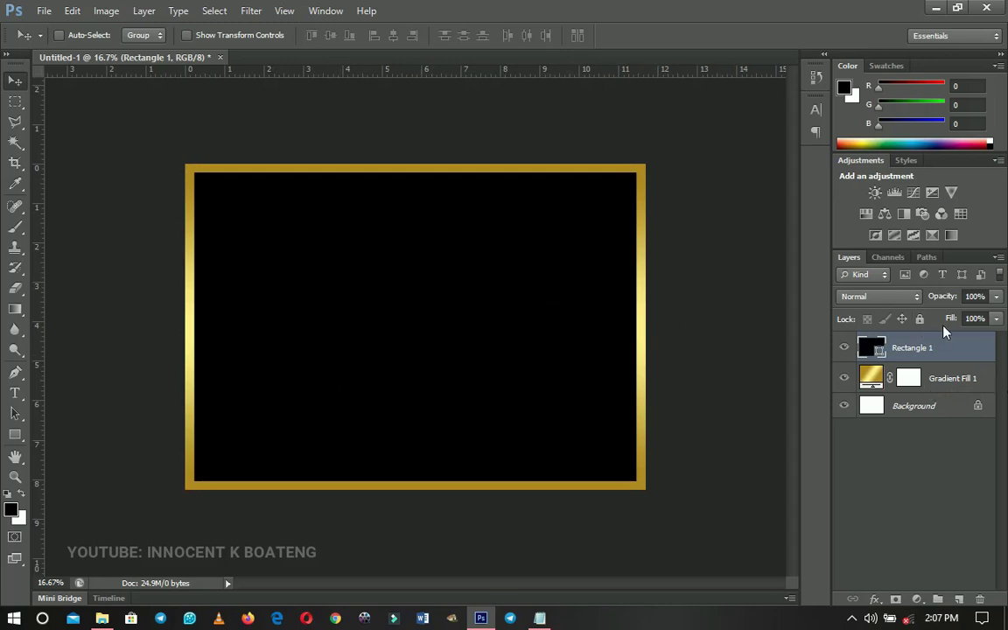
# Set Rectangle 1's fill to 0% and give it an 8 px black Stroke.
pyautogui.moveTo(950, 318); pyautogui.dragTo(520, 308)
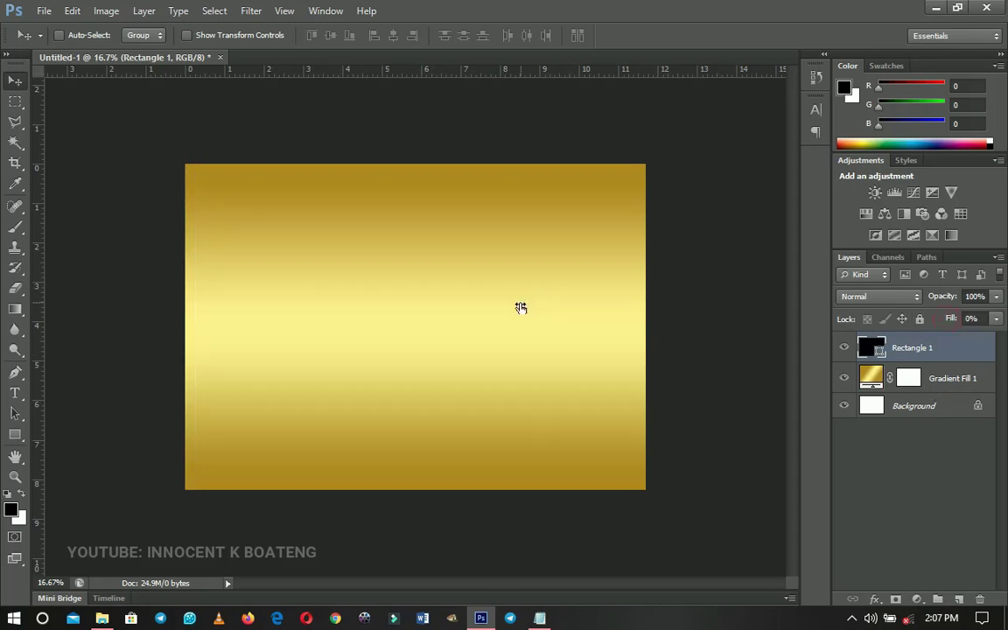
pyautogui.rightClick(937, 348)
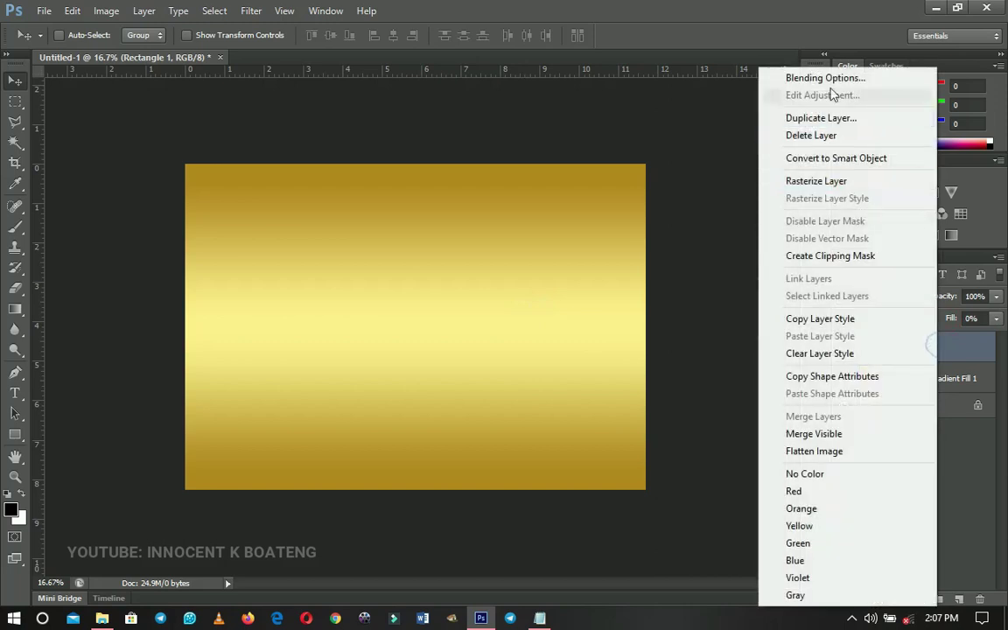
pyautogui.click(831, 79)
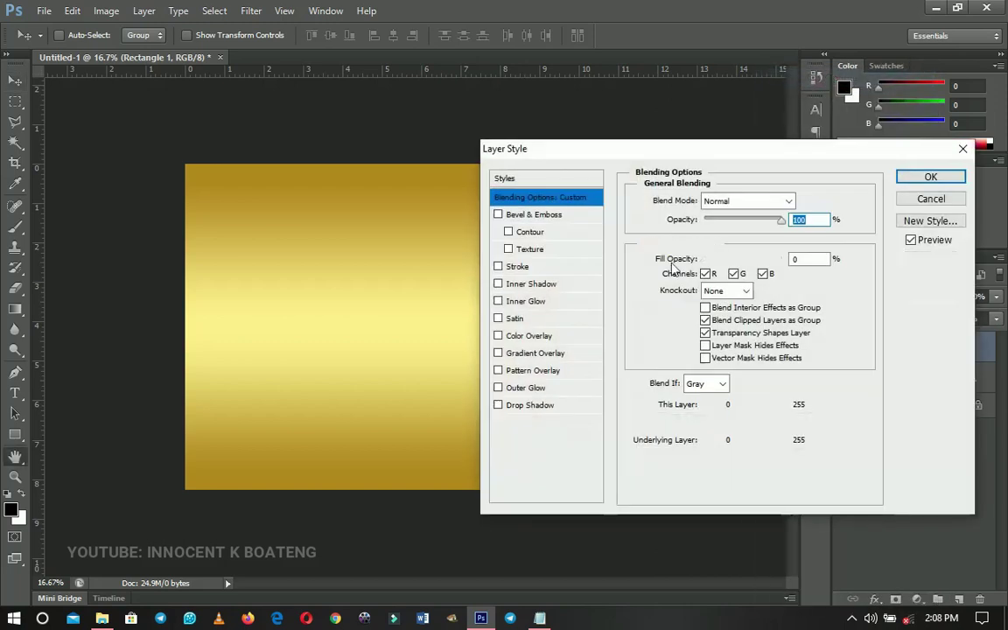
pyautogui.click(522, 266)
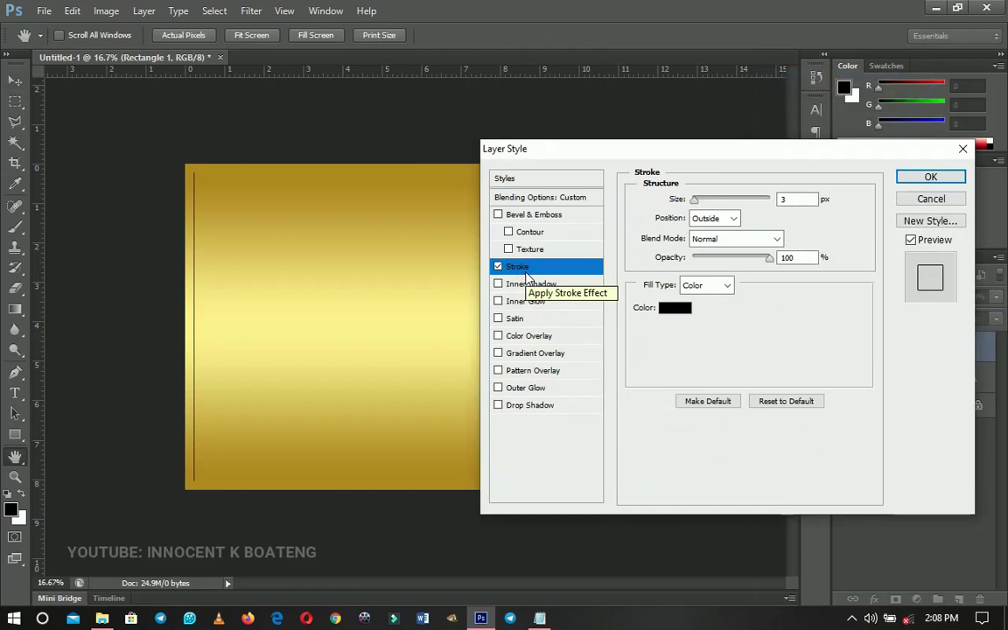
pyautogui.doubleClick(803, 198)
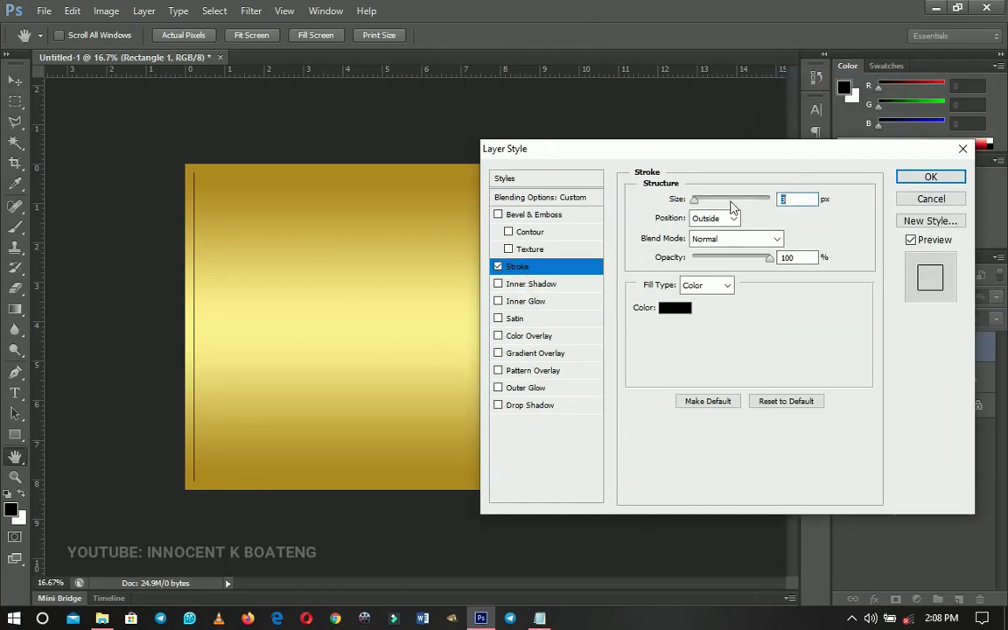
pyautogui.write('7')
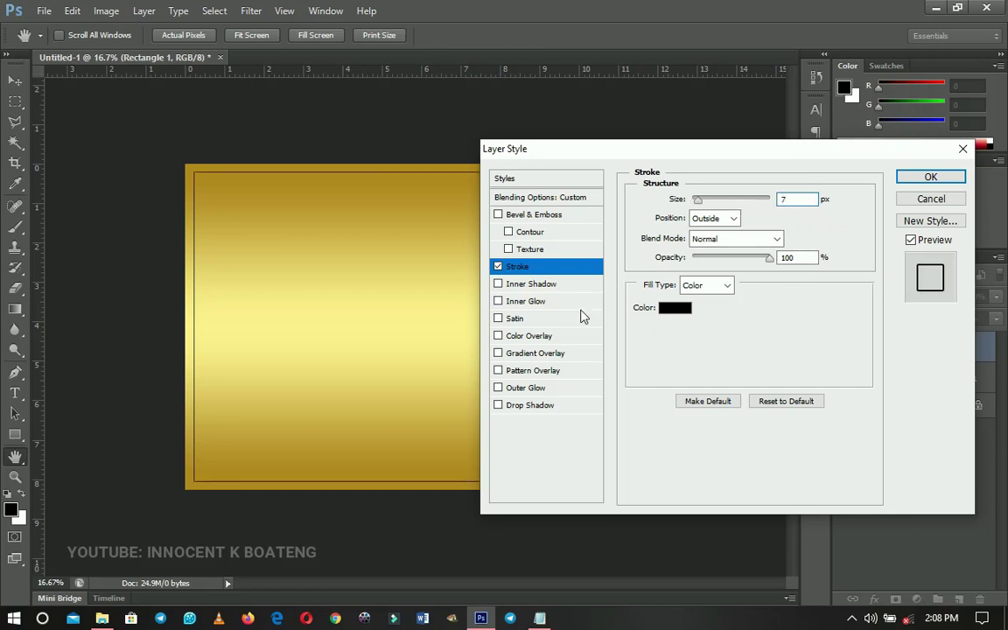
pyautogui.write('8')
pyautogui.click(944, 178)
# Zoom into the border's top-left corner to check the outline, then zoom back out.
pyautogui.press('z')
pyautogui.click(209, 189)
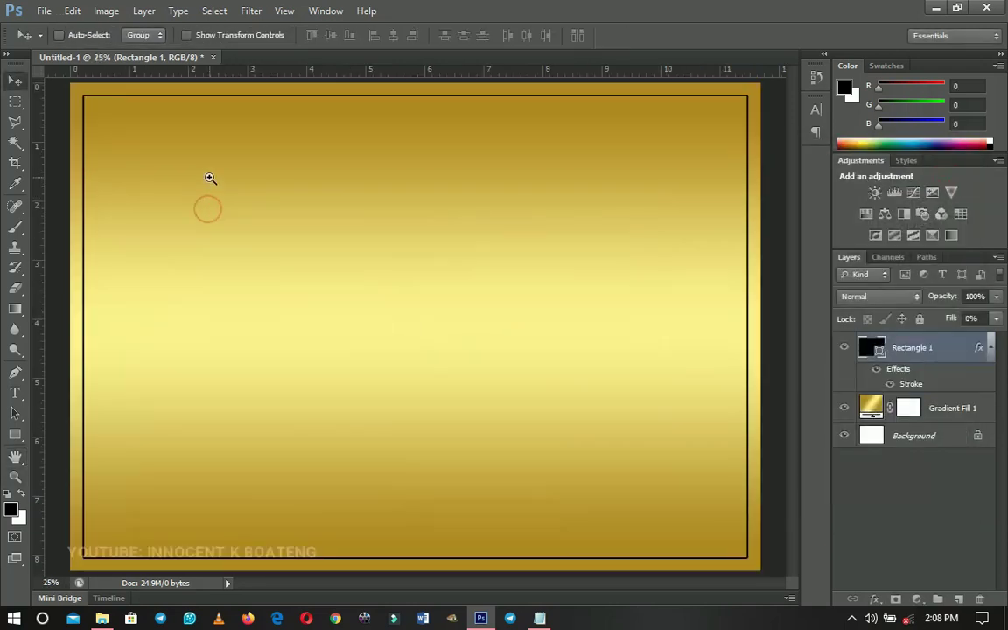
pyautogui.click(86, 90)
pyautogui.click(87, 90)
pyautogui.press('v')
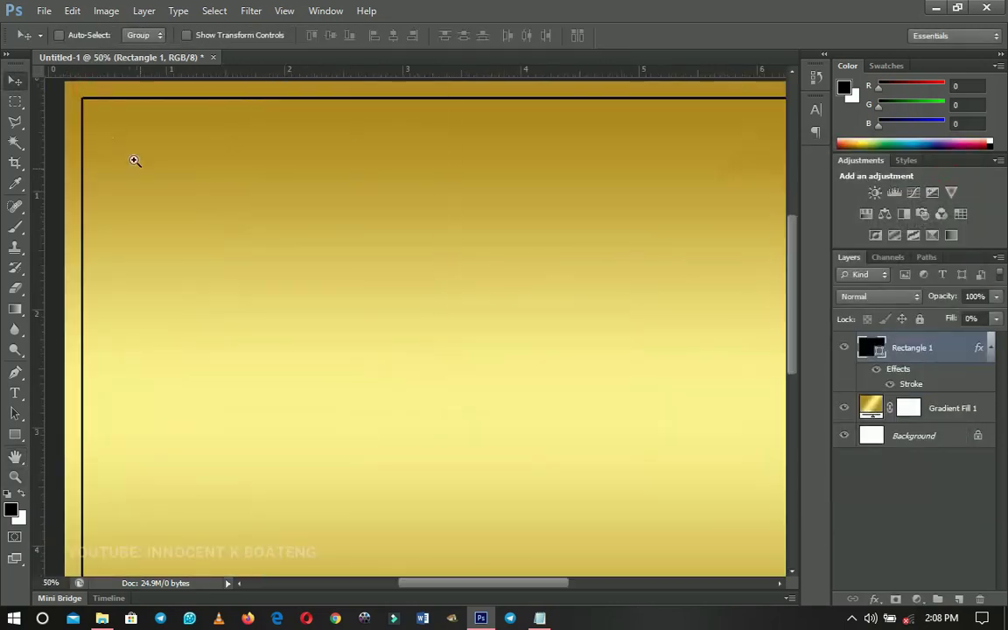
pyautogui.moveTo(134, 160); pyautogui.dragTo(287, 308)
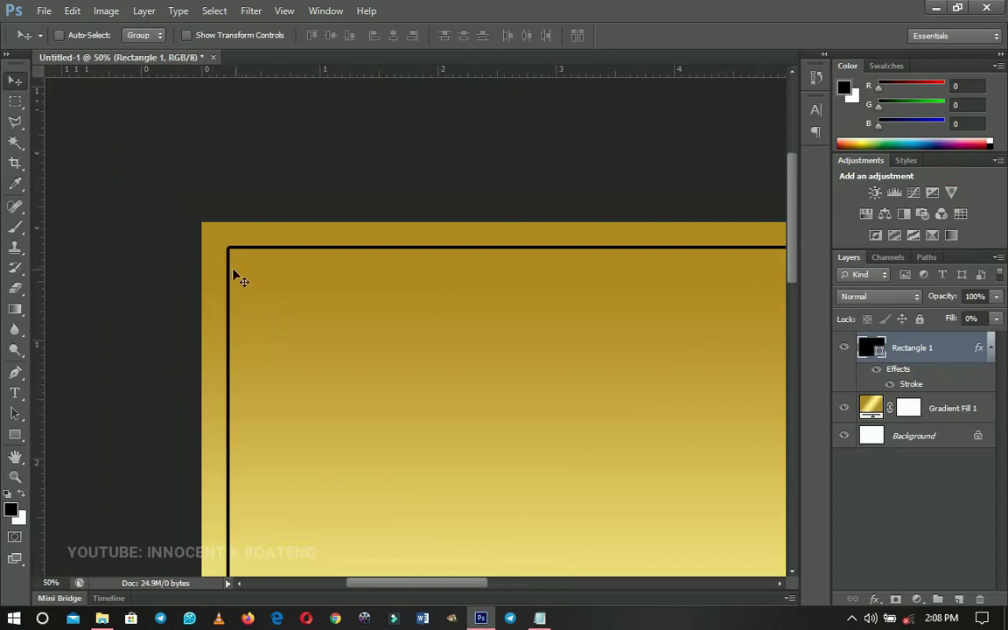
pyautogui.press('z')
pyautogui.keyDown('alt'); pyautogui.click(485, 322); pyautogui.keyUp('alt')
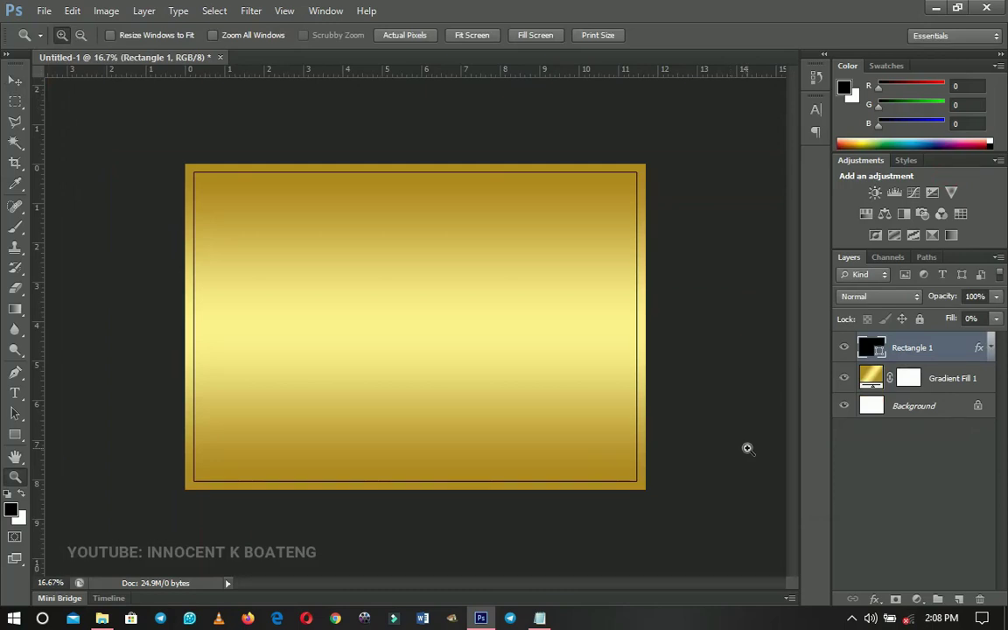
# Duplicate the border rectangle, shrink the copy to about 95%, and clear its layer style.
pyautogui.hotkey('ctrl', 'j')
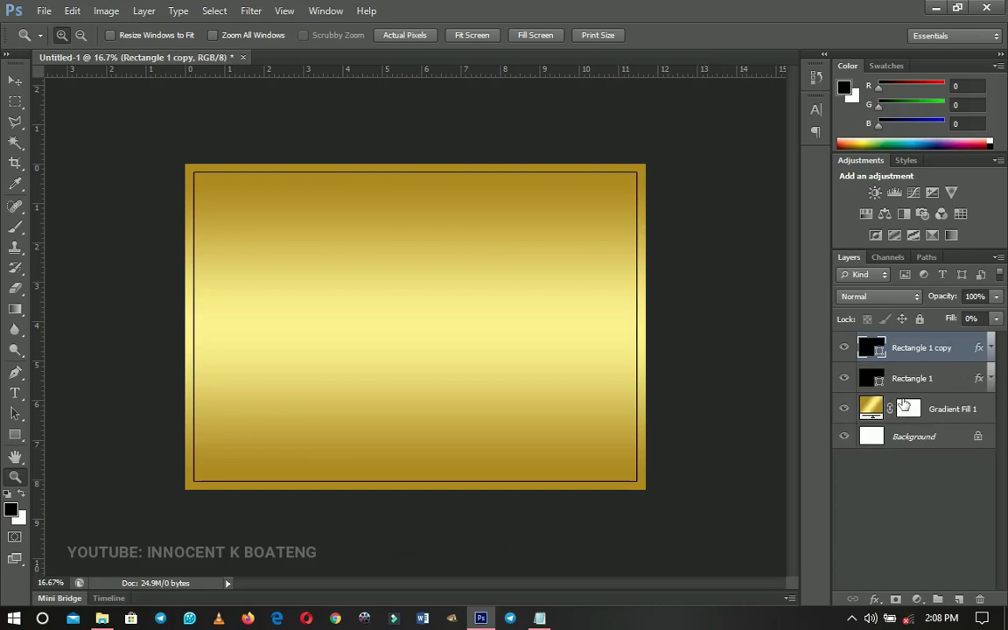
pyautogui.hotkey('ctrl', 't')
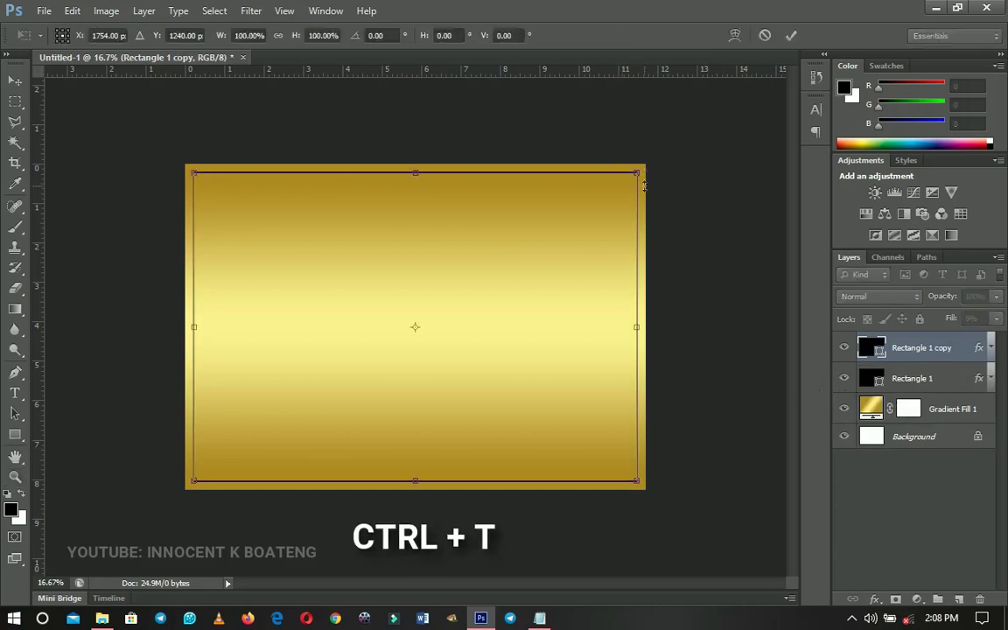
pyautogui.moveTo(638, 174)
pyautogui.mouseDown()
pyautogui.moveTo(623, 185)
pyautogui.moveTo(633, 181)
pyautogui.mouseUp()
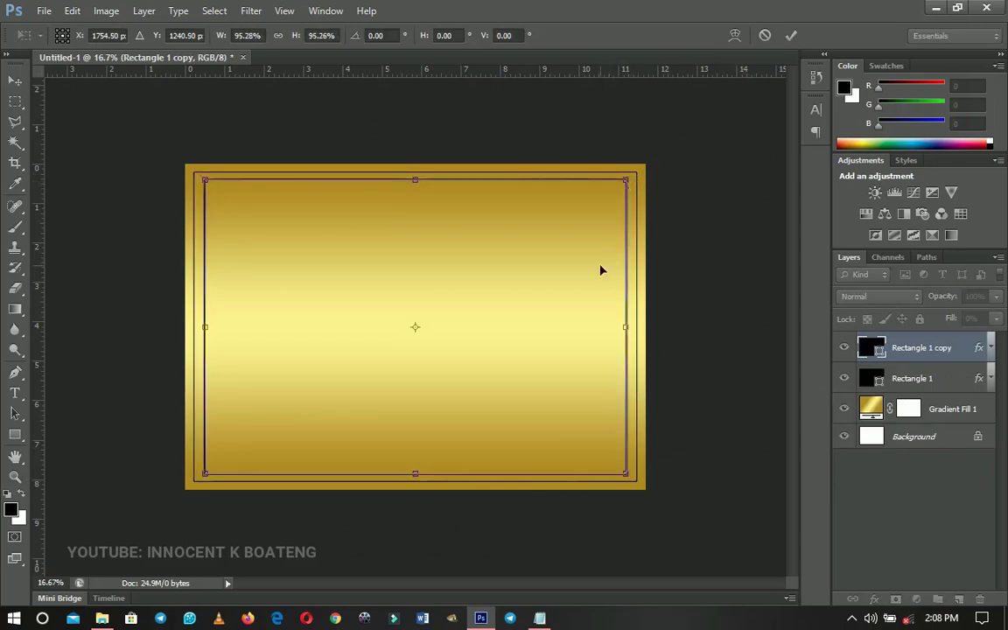
pyautogui.press('Return')
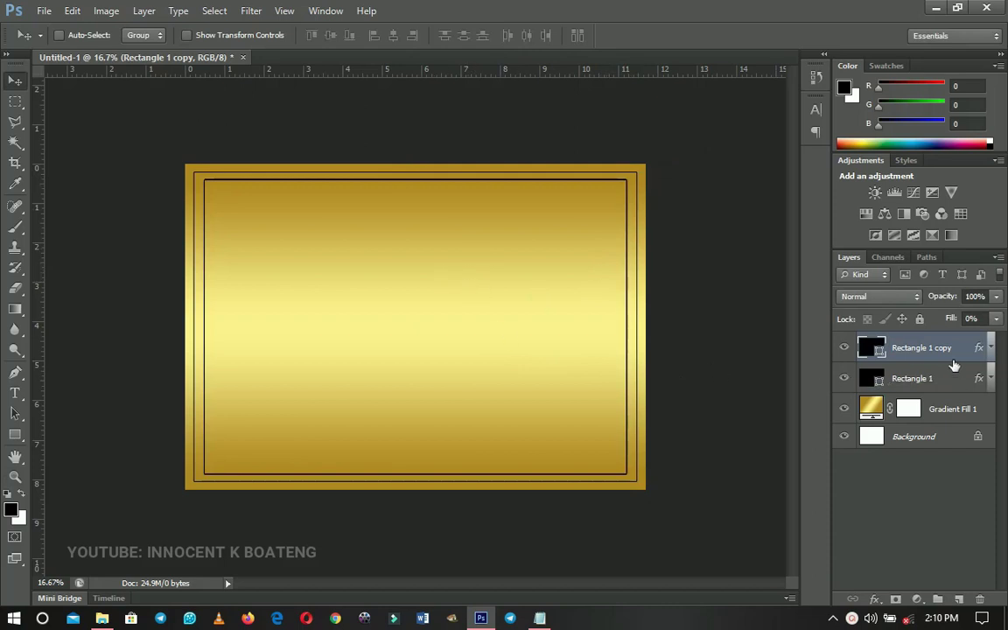
pyautogui.rightClick(949, 351)
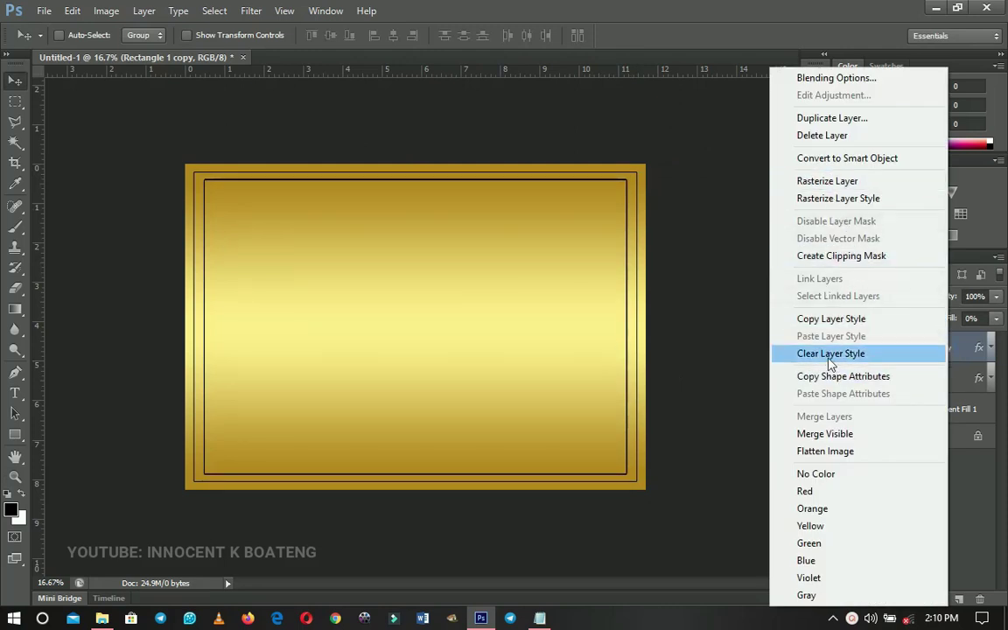
pyautogui.click(830, 359)
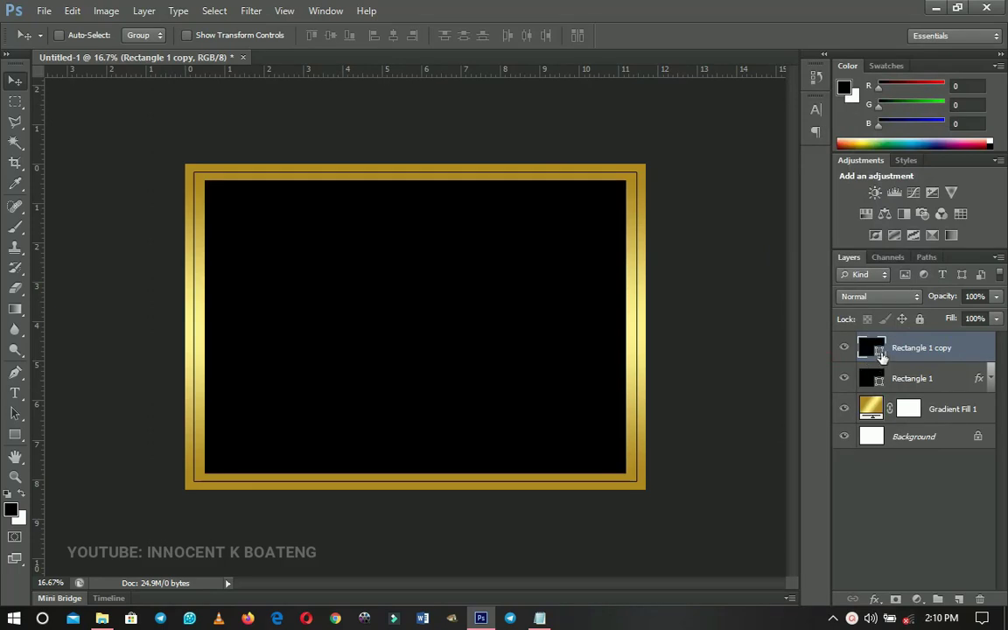
# Fill the inner Rectangle 1 copy with white #ffffff.
pyautogui.doubleClick(879, 350)
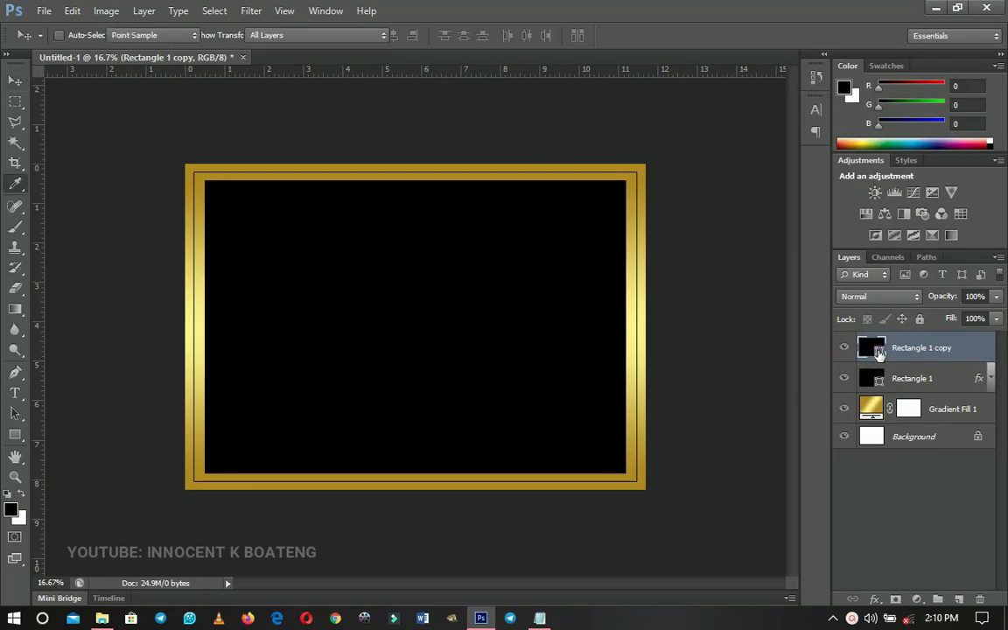
pyautogui.moveTo(674, 196); pyautogui.dragTo(584, 107)
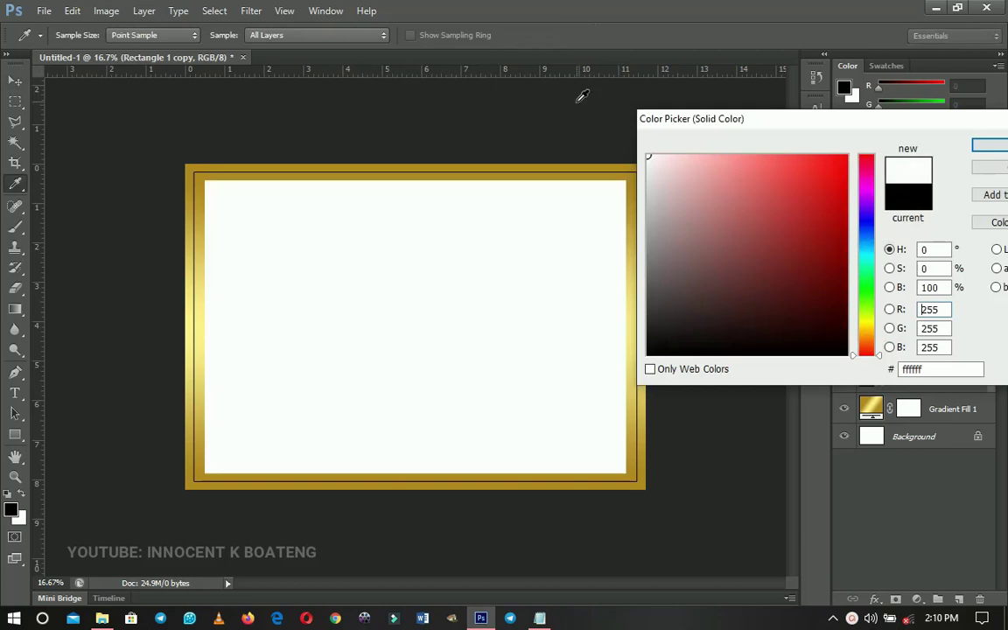
pyautogui.click(993, 147)
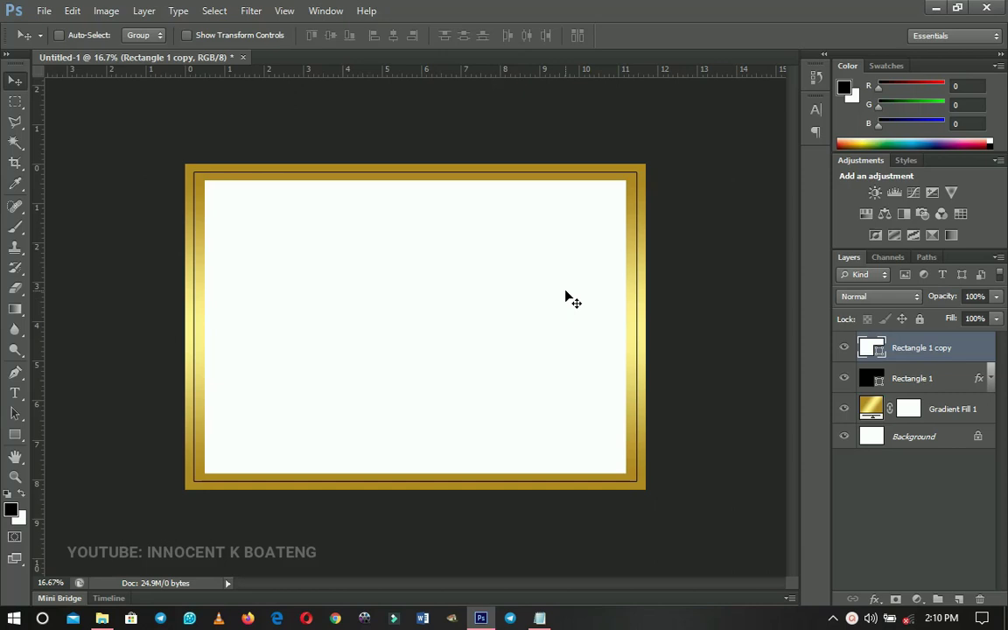
# Centre the white panel vertically and horizontally on the page.
pyautogui.hotkey('ctrl', 'a')
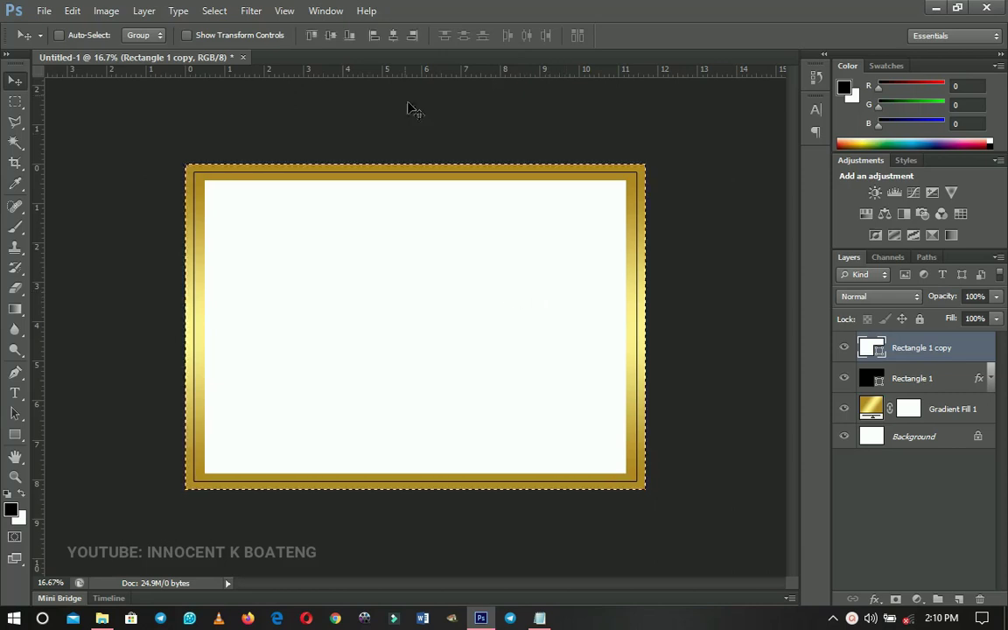
pyautogui.click(334, 39)
pyautogui.click(393, 35)
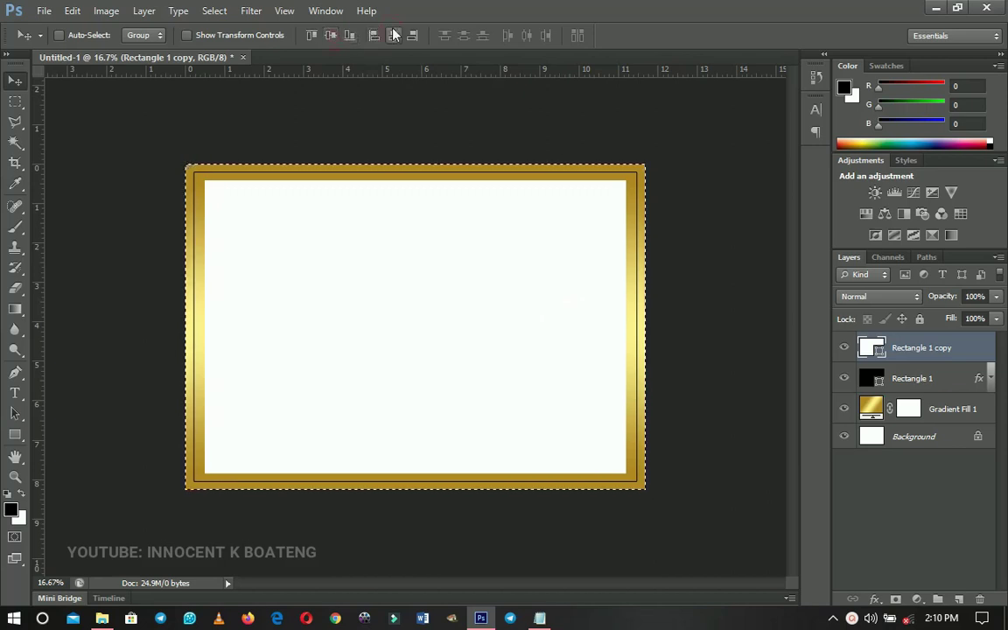
pyautogui.hotkey('ctrl', 'd')
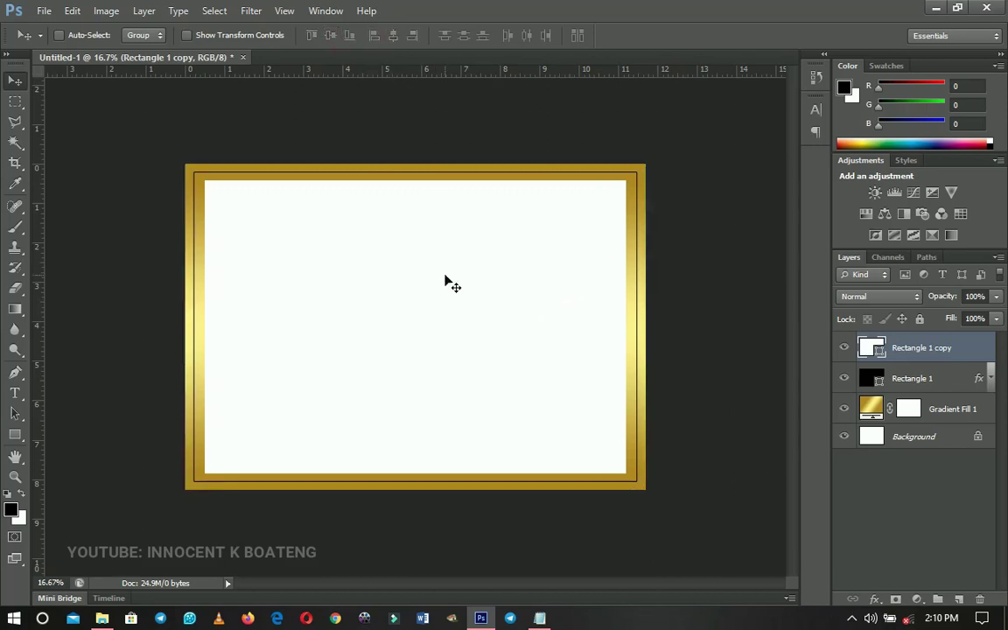
pyautogui.press('z')
pyautogui.click(431, 239)
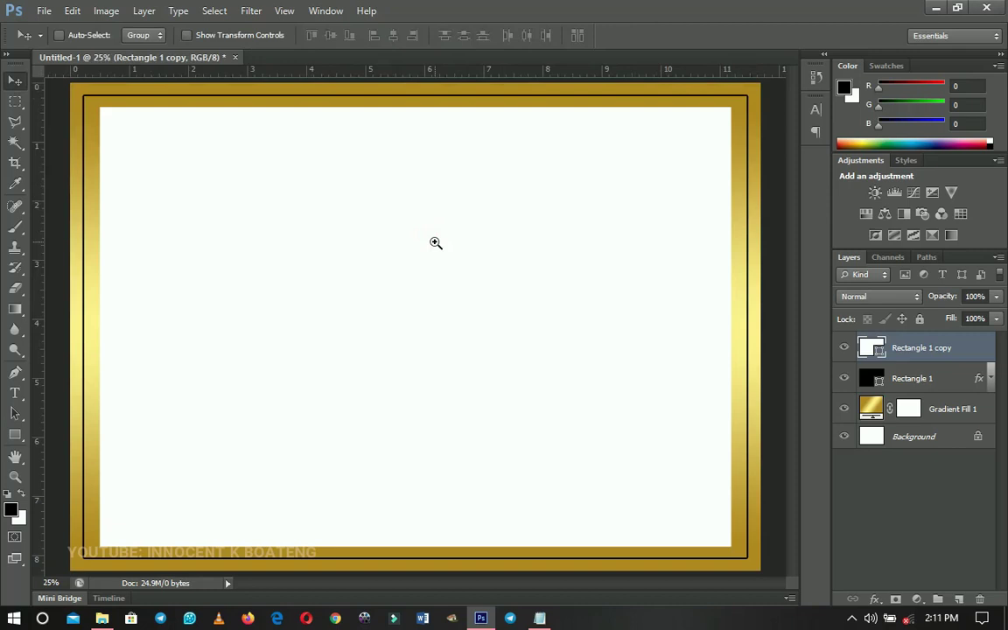
pyautogui.keyDown('alt'); pyautogui.click(432, 240); pyautogui.keyUp('alt')
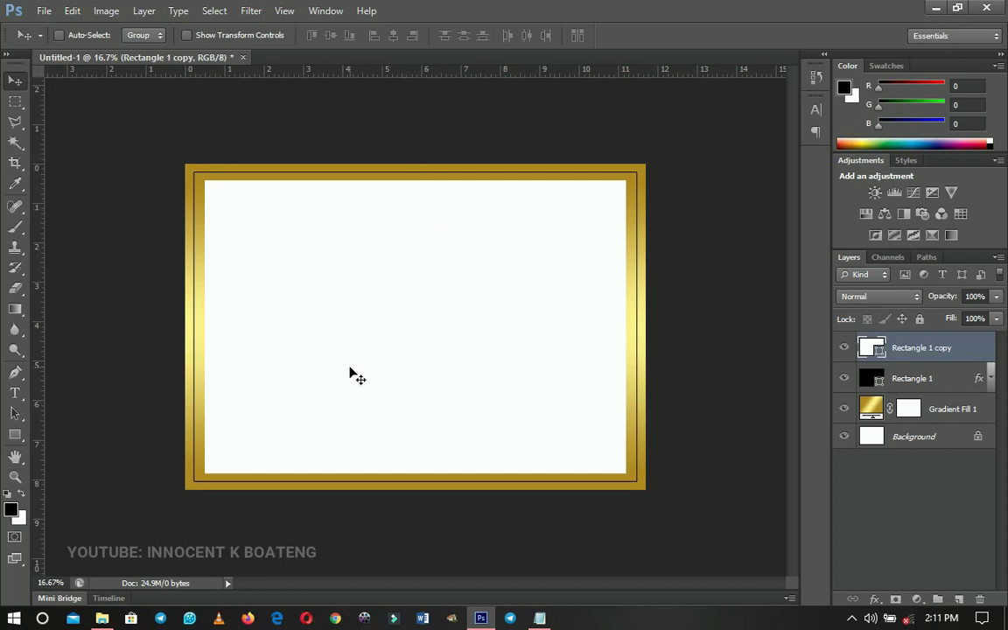
pyautogui.click(15, 393)
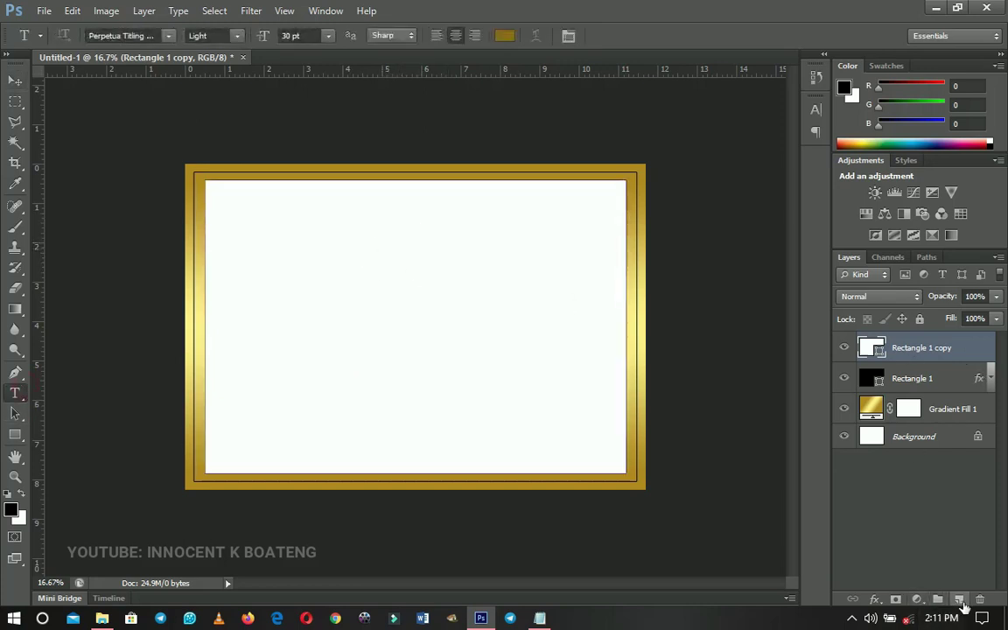
# Add a 'Certificate' text line near the top centre in the Loki Cola font.
pyautogui.click(960, 600)
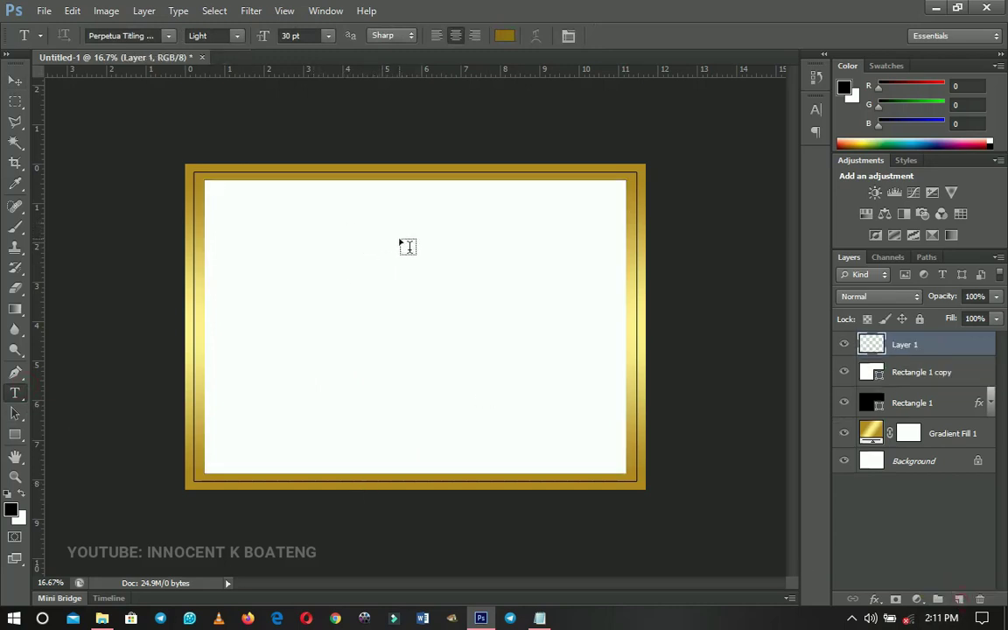
pyautogui.click(398, 239)
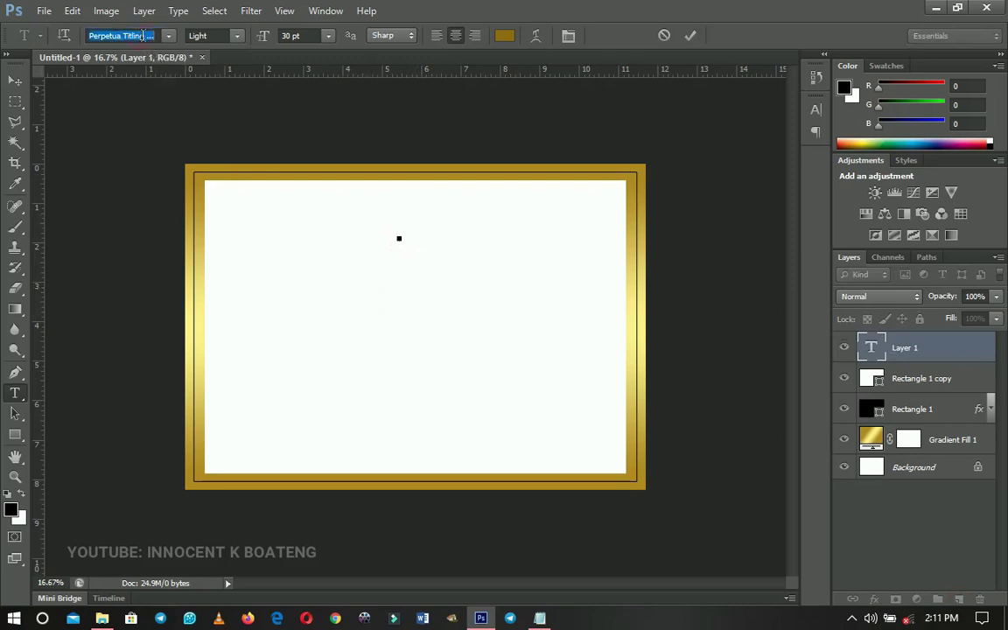
pyautogui.write('Loki Cola')
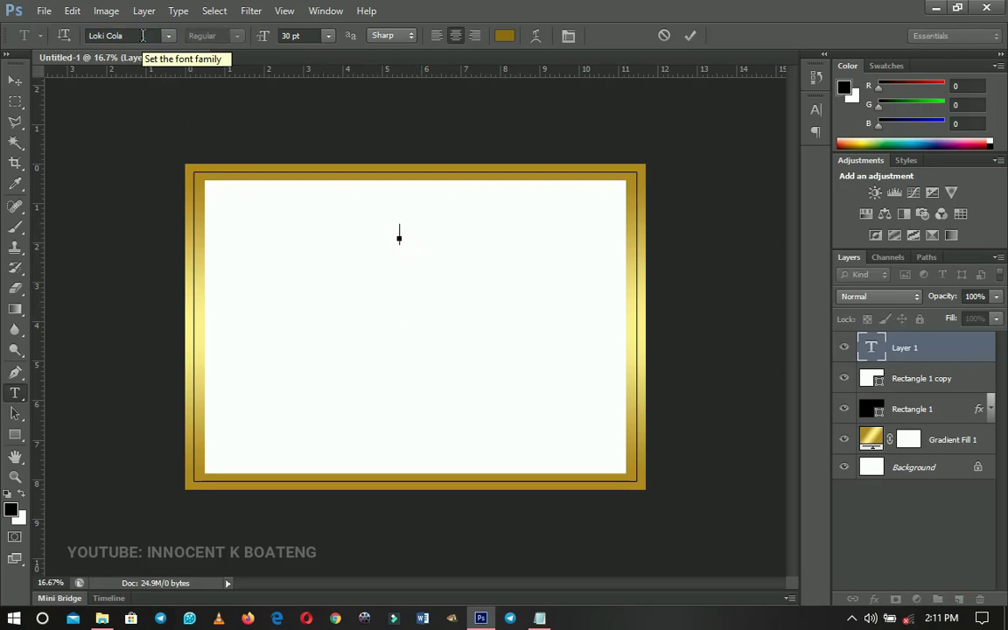
pyautogui.write('Certific')
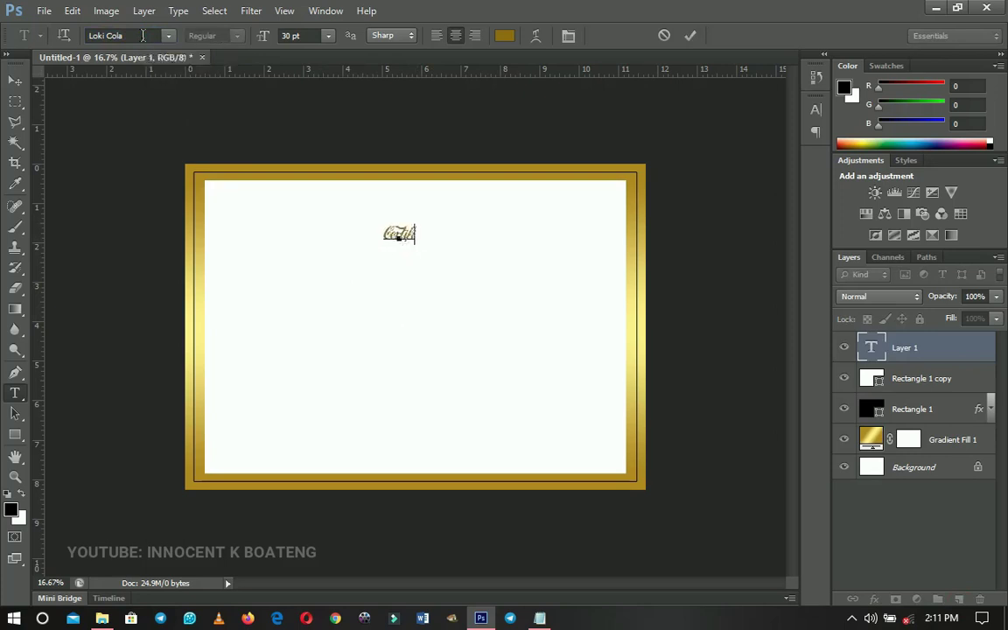
pyautogui.write('at')
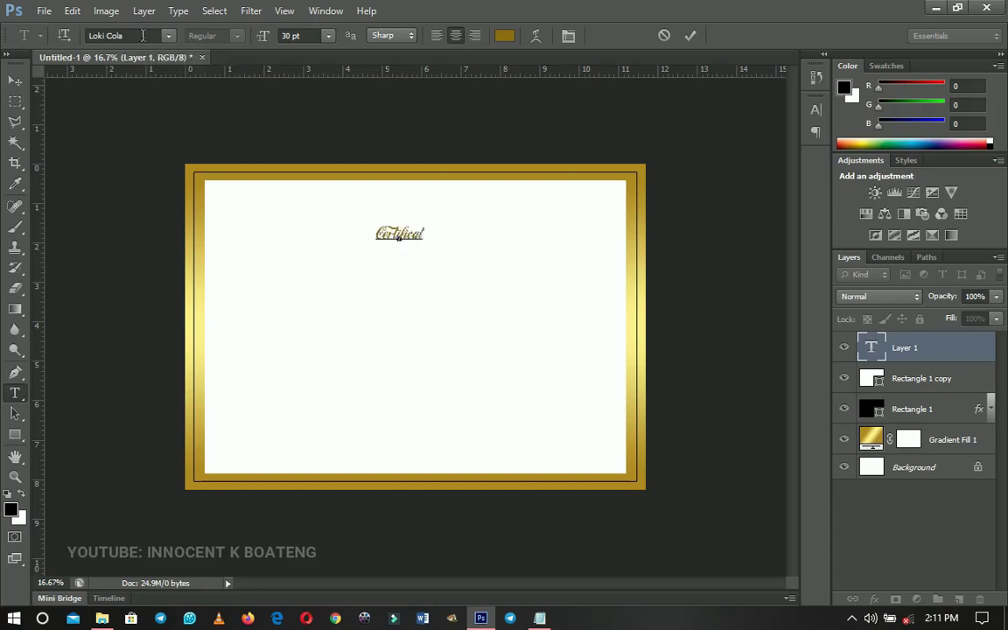
pyautogui.write('e')
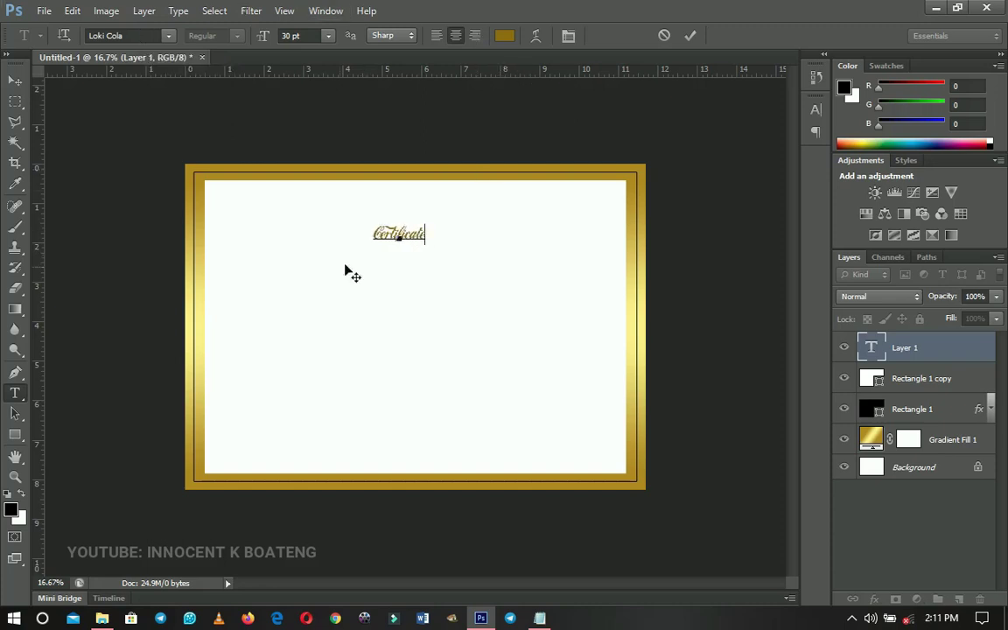
# Colour the Certificate text dark gold #8f6d0e and commit it.
pyautogui.click(503, 35)
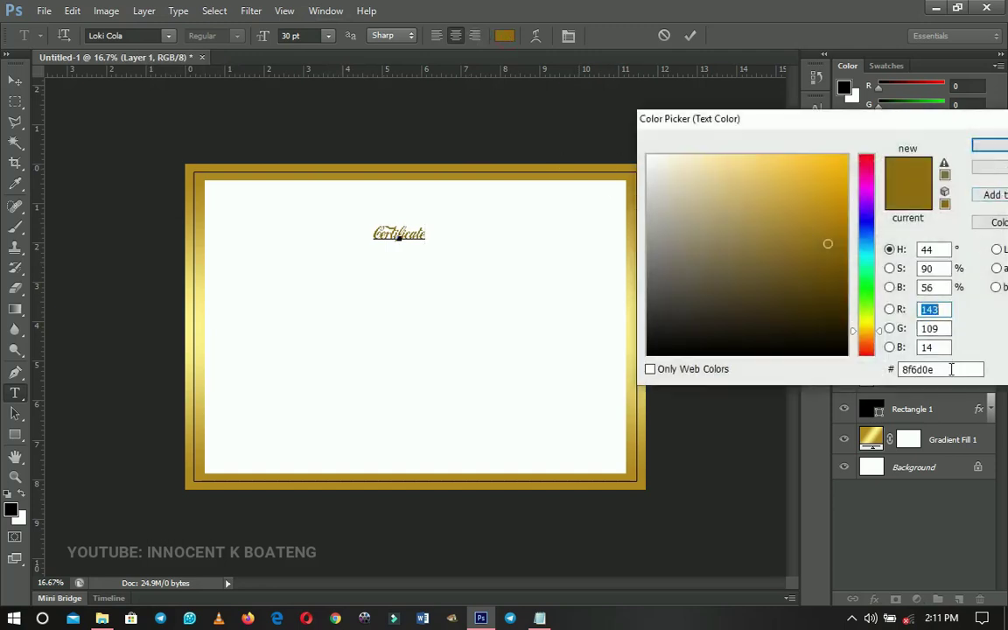
pyautogui.click(950, 369)
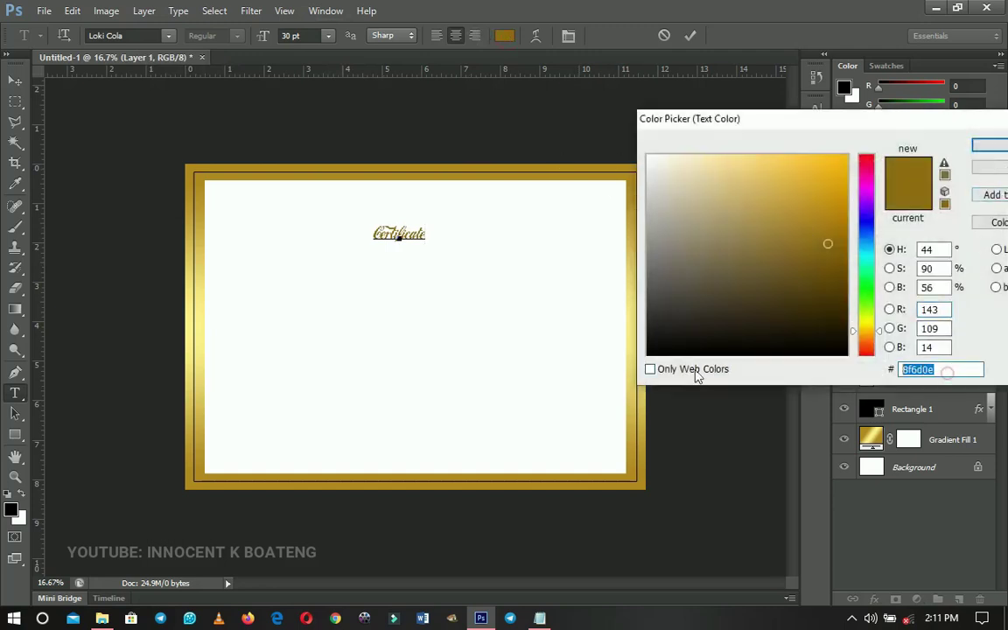
pyautogui.click(983, 150)
pyautogui.click(15, 80)
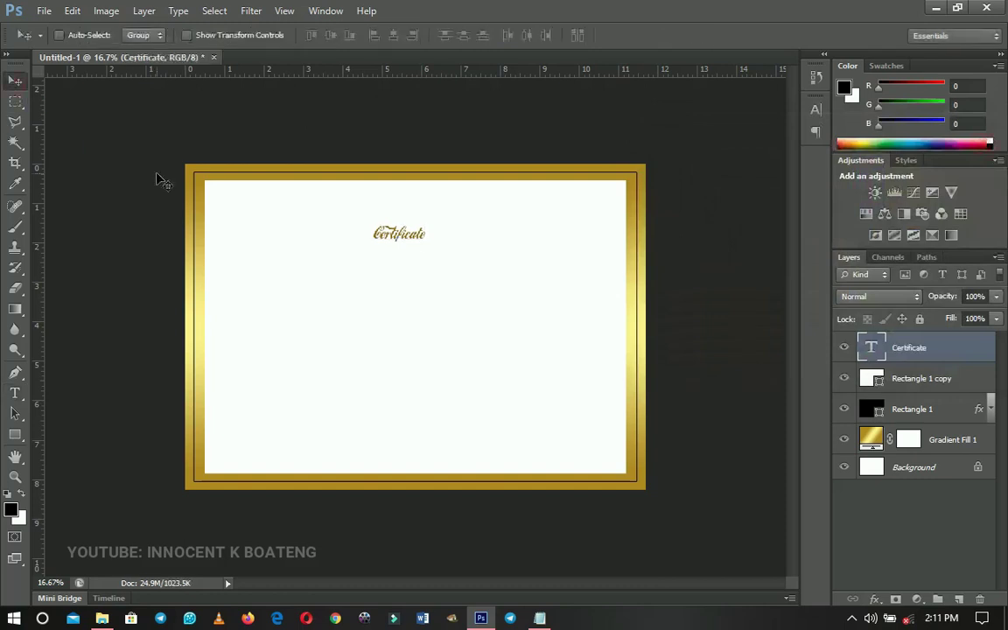
# Scale the Certificate title to about 356% and centre it horizontally.
pyautogui.hotkey('ctrl', 't')
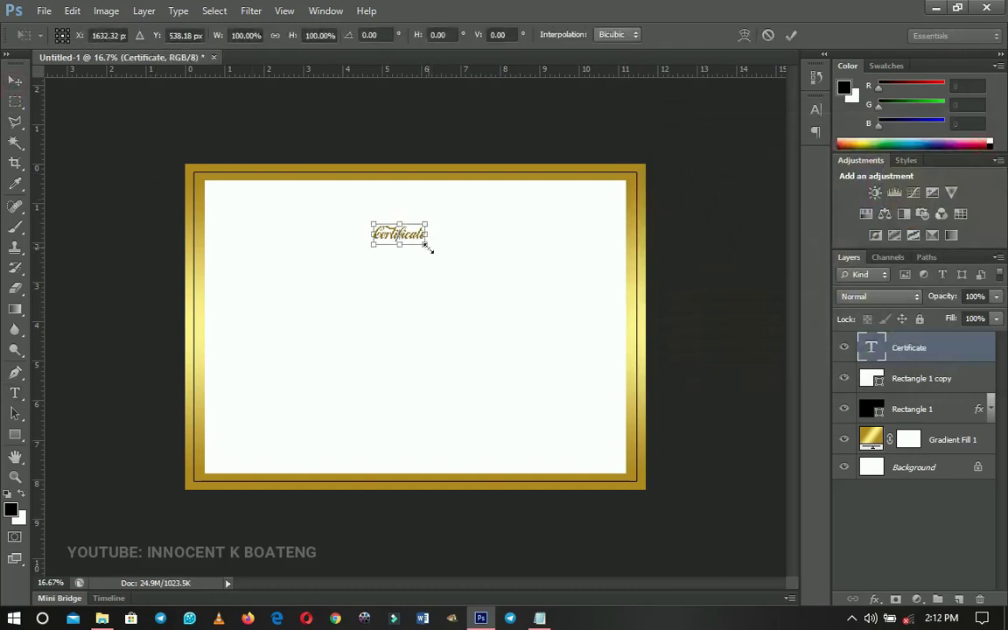
pyautogui.moveTo(428, 249); pyautogui.dragTo(492, 279)
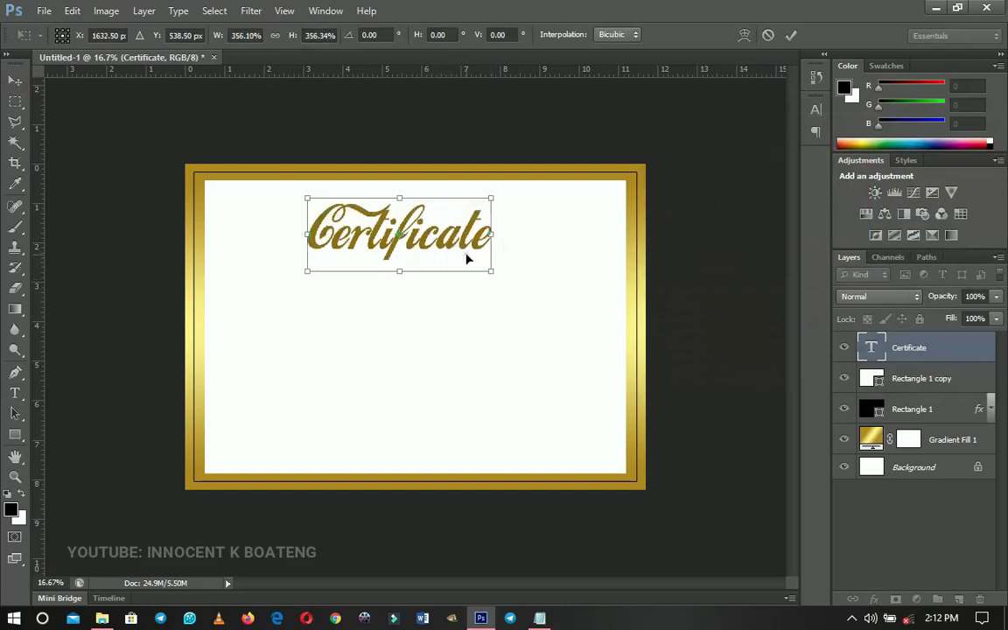
pyautogui.press('Return')
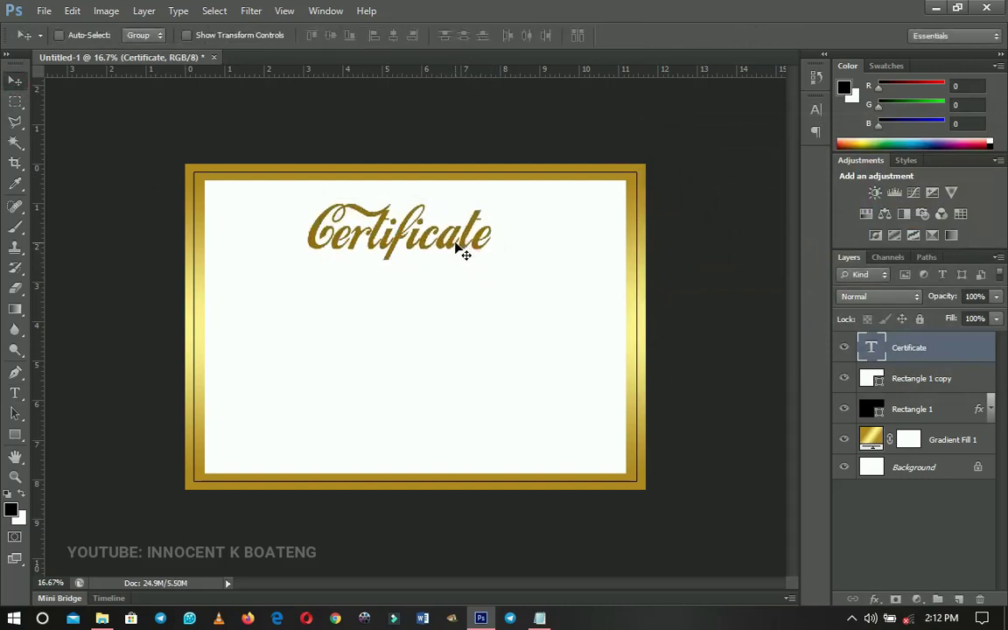
pyautogui.hotkey('ctrl', 'a')
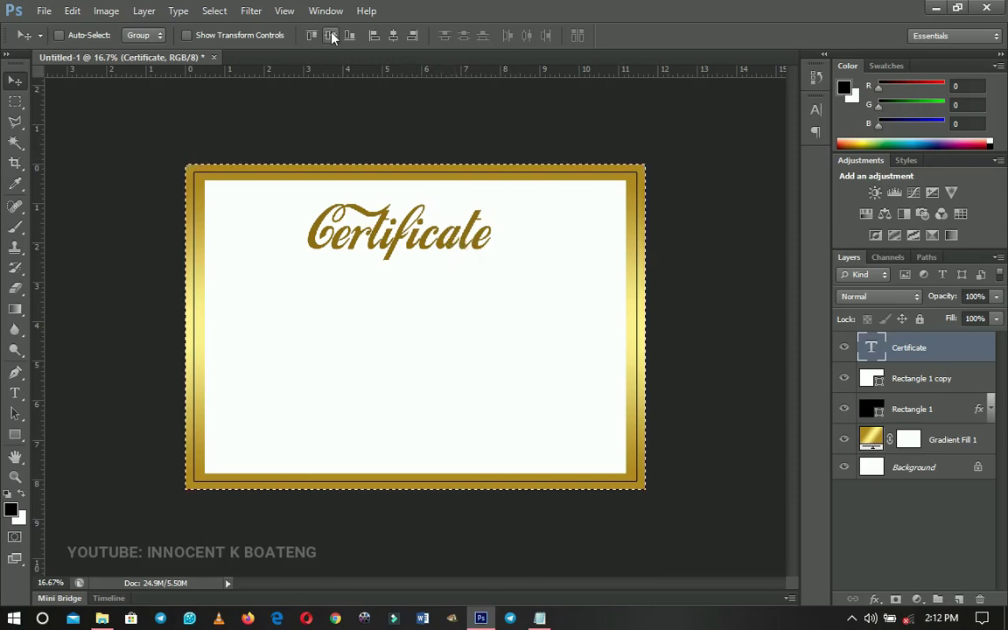
pyautogui.click(393, 36)
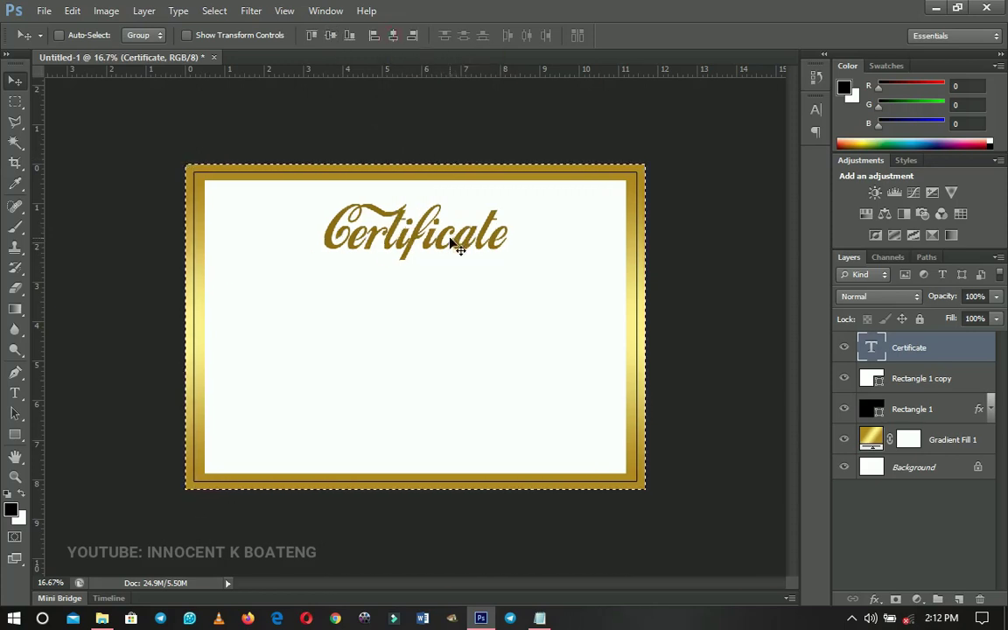
# Zoom in to check the title, turn on CMYK proof colours, and zoom back out.
pyautogui.press('z')
pyautogui.click(425, 219)
pyautogui.click(429, 166)
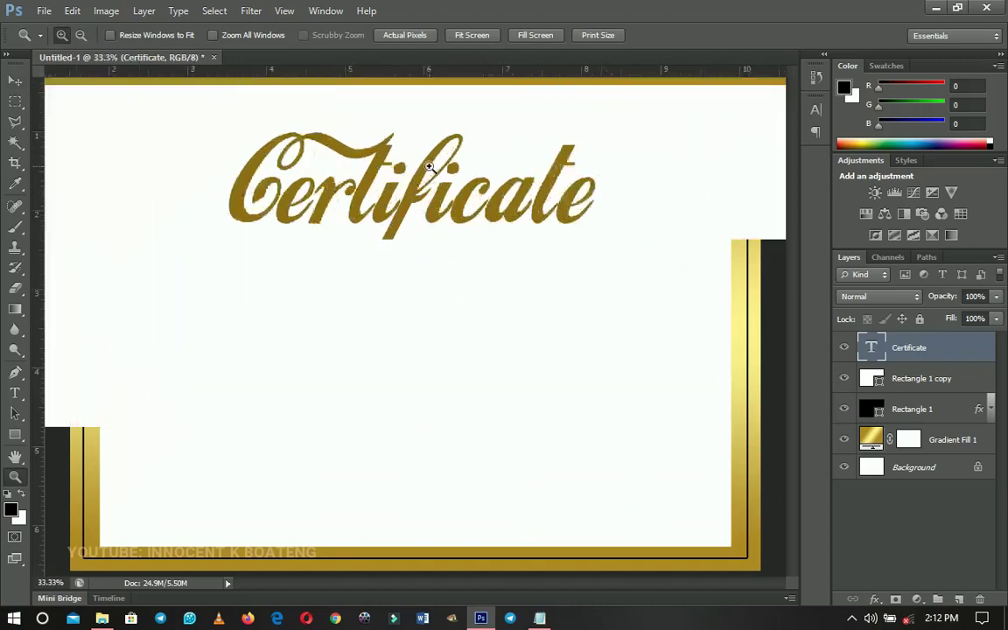
pyautogui.hotkey('ctrl', '+')
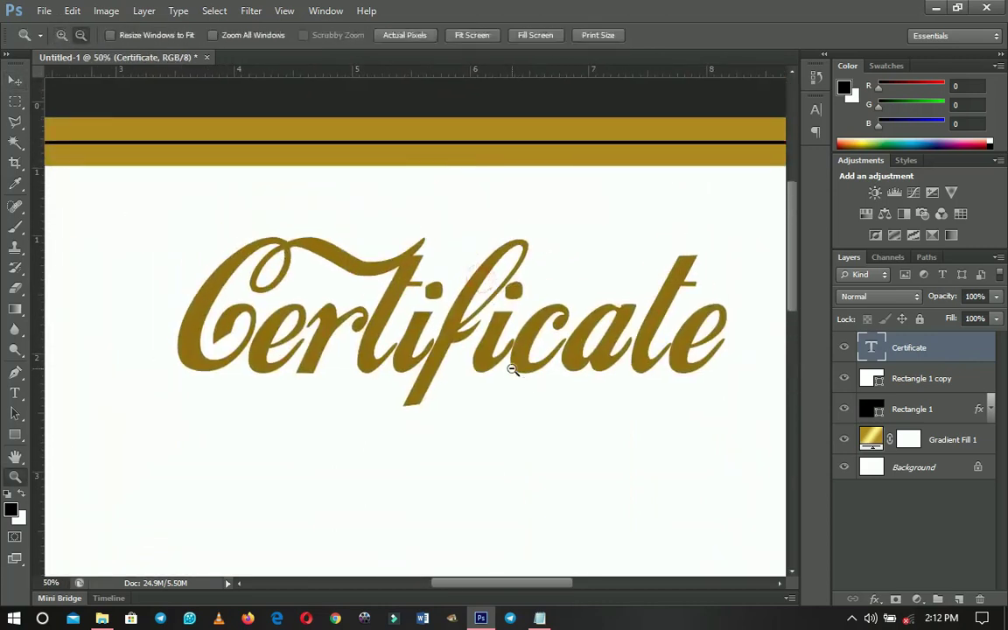
pyautogui.keyDown('alt'); pyautogui.click(513, 367); pyautogui.keyUp('alt')
pyautogui.press('v')
pyautogui.moveTo(512, 361); pyautogui.dragTo(413, 301)
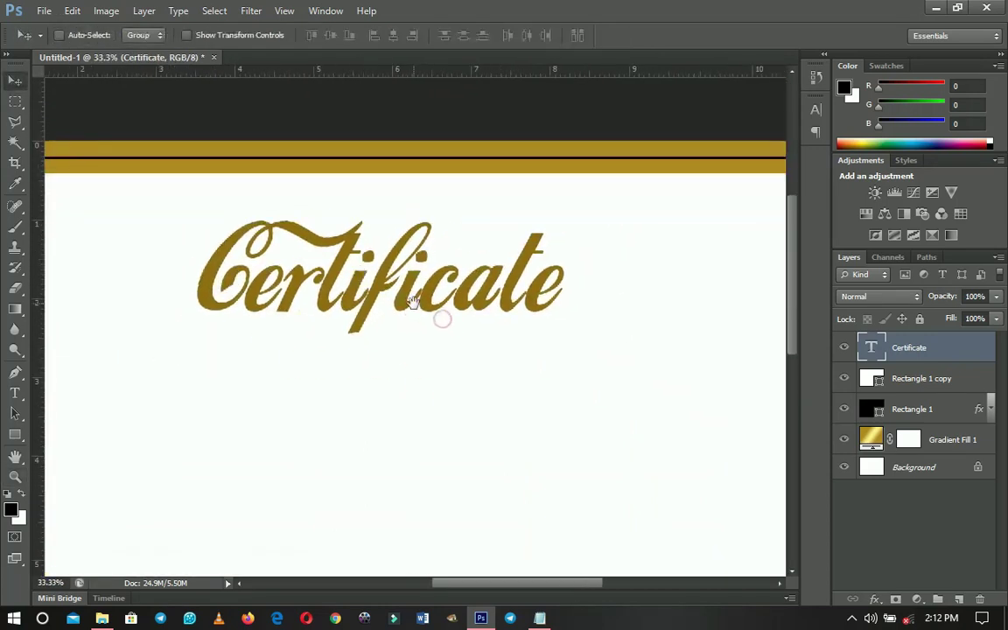
pyautogui.hotkey('ctrl', 'y')
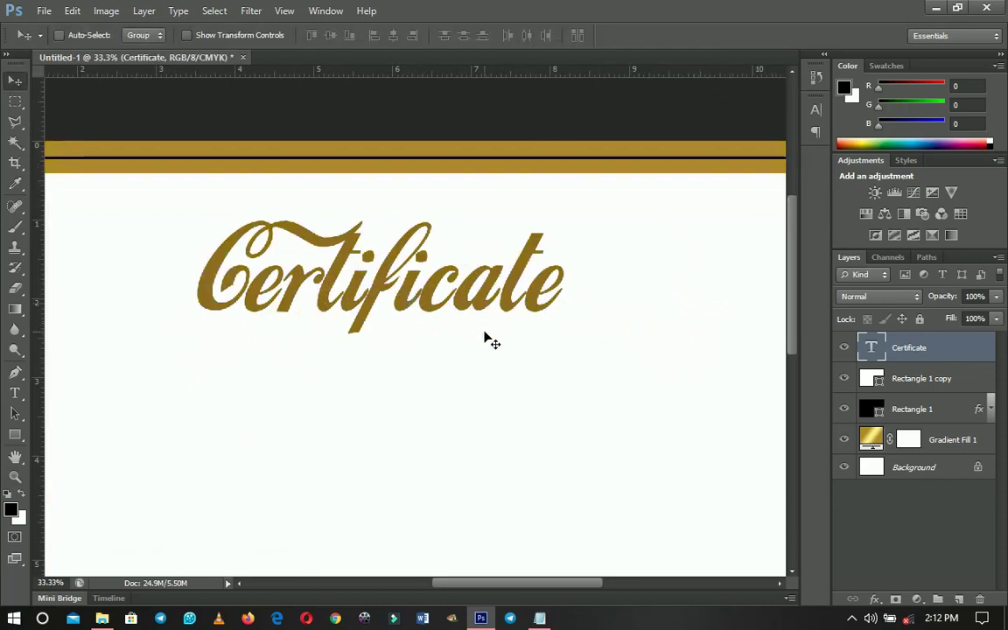
pyautogui.press('z')
pyautogui.keyDown('alt'); pyautogui.click(484, 335); pyautogui.keyUp('alt')
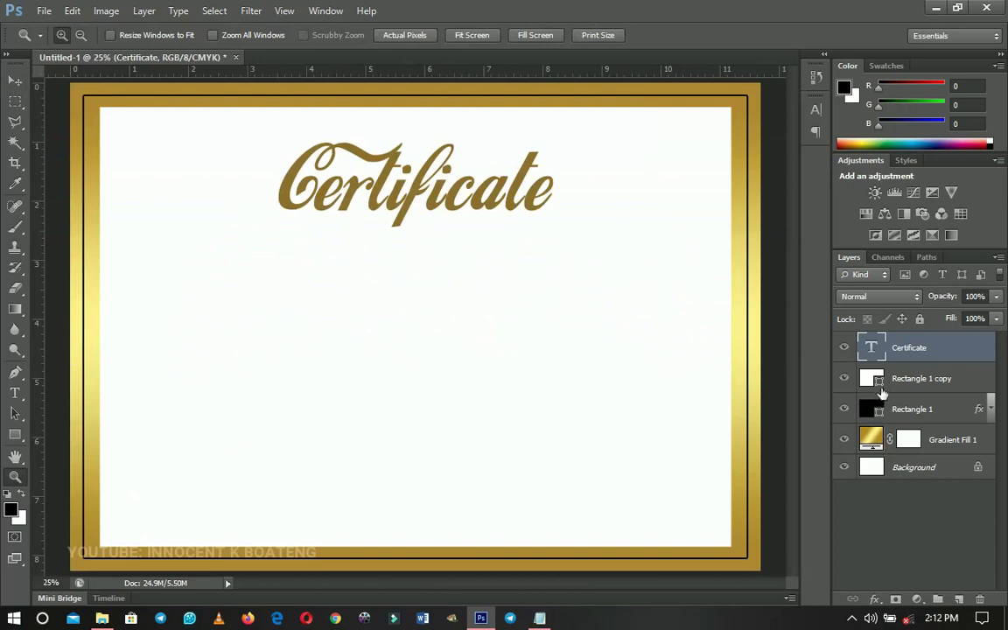
# Duplicate the Certificate title below the original and recolour it light gold sampled from the border.
pyautogui.hotkey('ctrl', 'j')
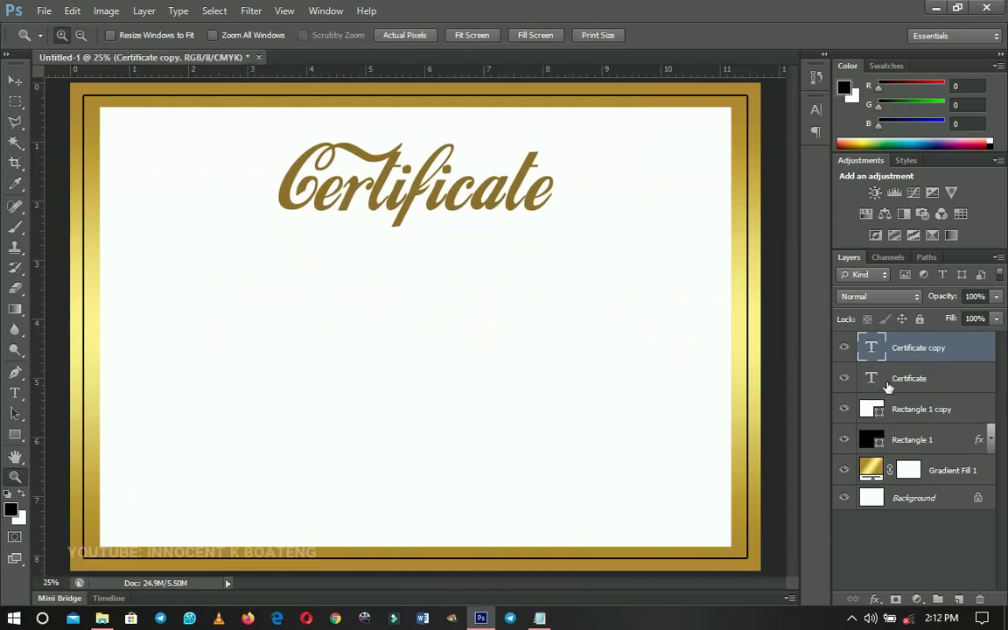
pyautogui.moveTo(906, 350); pyautogui.dragTo(909, 385)
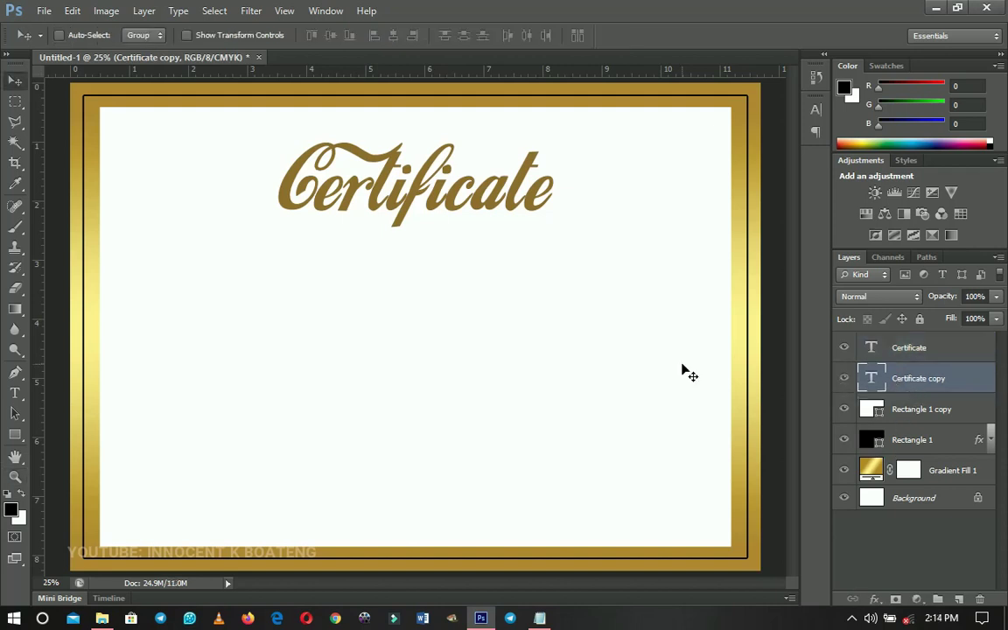
pyautogui.doubleClick(871, 379)
pyautogui.click(504, 35)
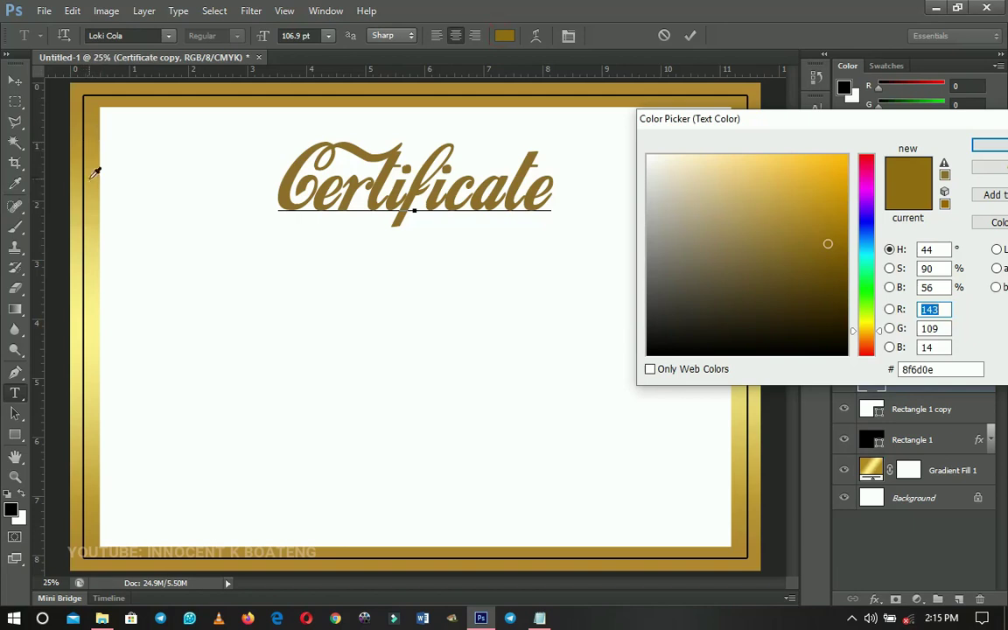
pyautogui.click(99, 217)
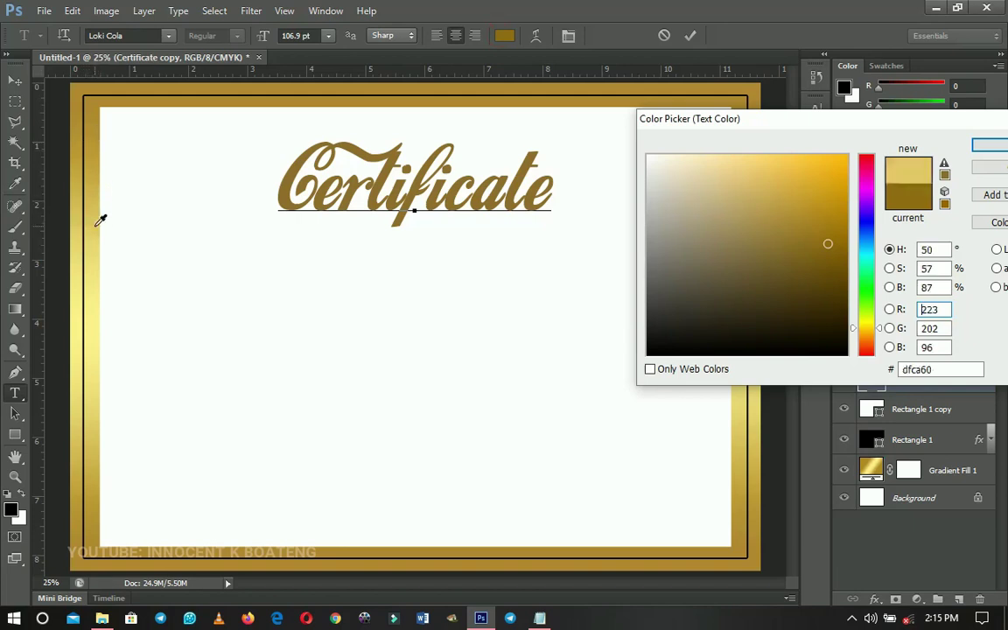
pyautogui.press('Return')
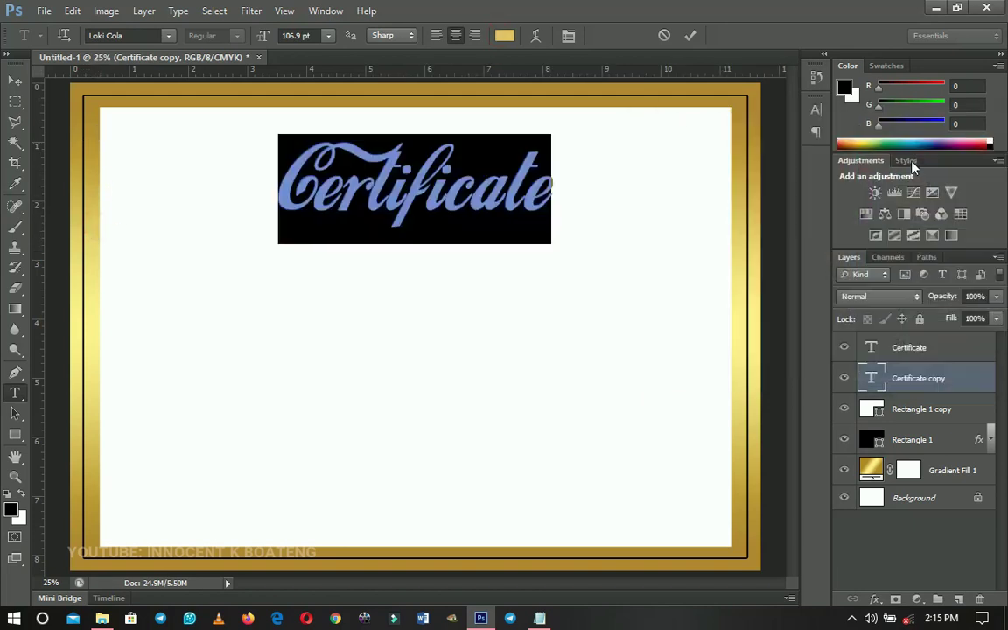
pyautogui.click(16, 84)
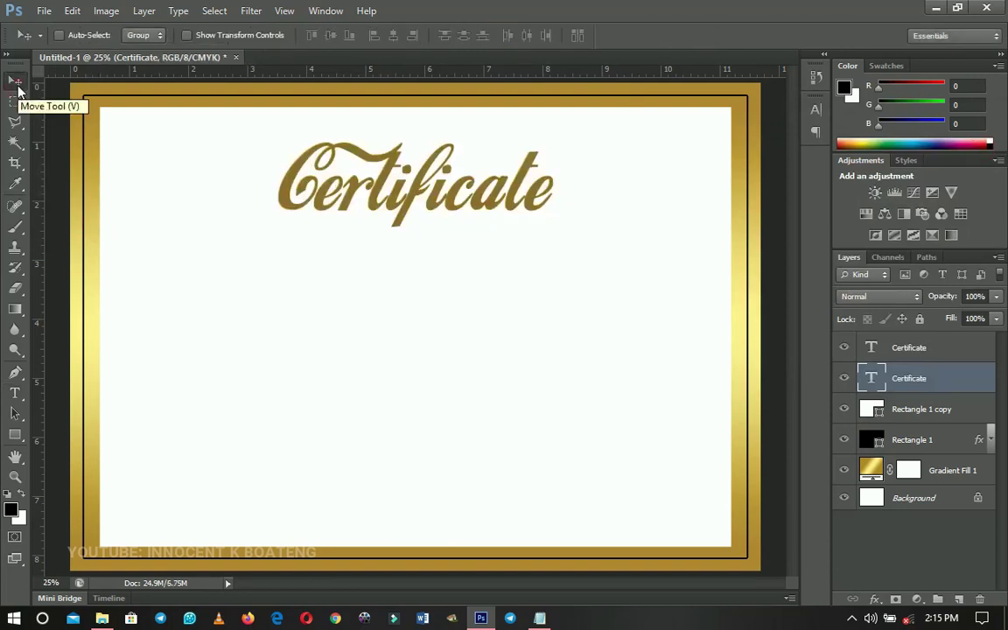
# Nudge the light gold copy down and right to offset it, then check the result.
pyautogui.press('Down')
pyautogui.press('Right')
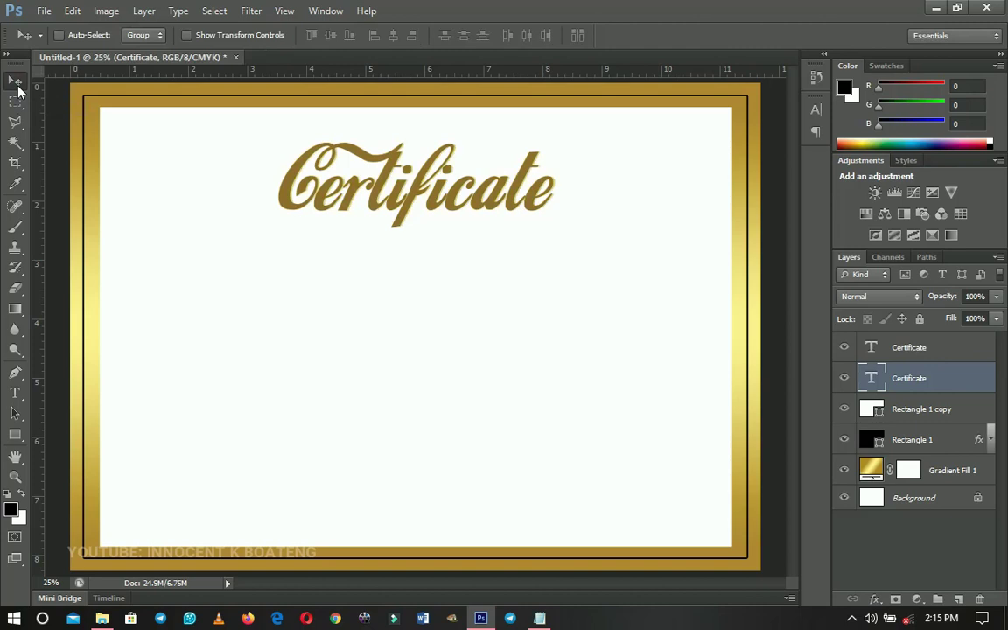
pyautogui.press('z')
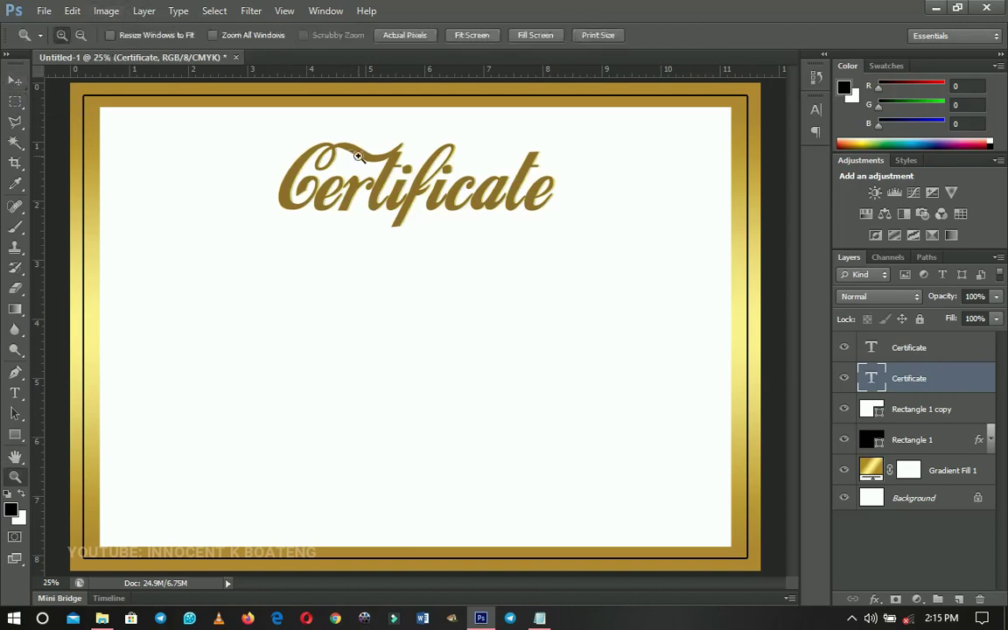
pyautogui.click(359, 157)
pyautogui.click(427, 159)
pyautogui.press('v')
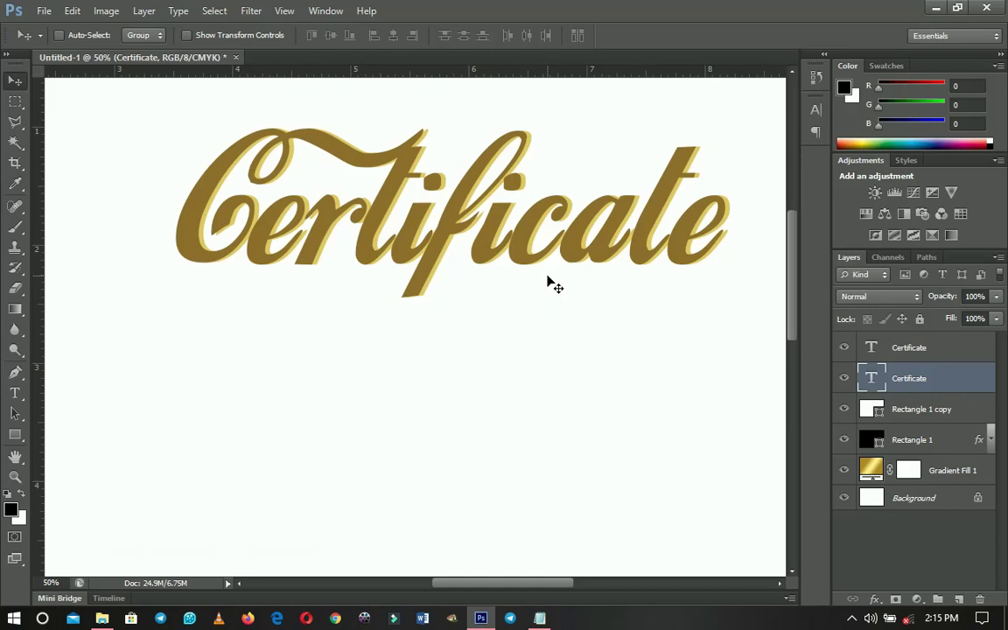
pyautogui.hotkey('ctrl', '-')
pyautogui.hotkey('ctrl', '-')
pyautogui.hotkey('ctrl', '-')
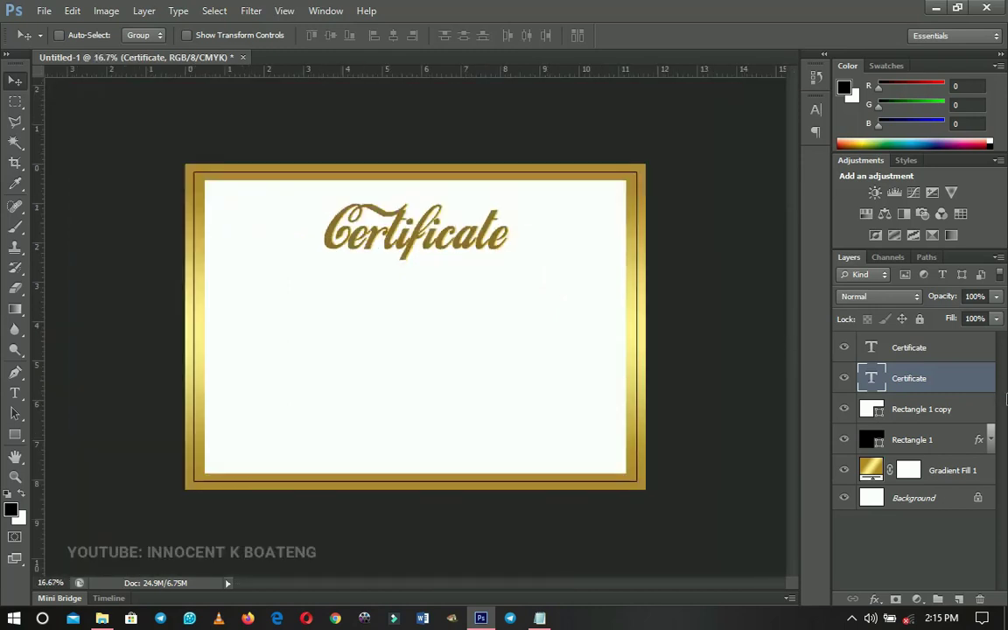
# Add a Satin effect at about 27% opacity to the top Certificate layer.
pyautogui.click(862, 354)
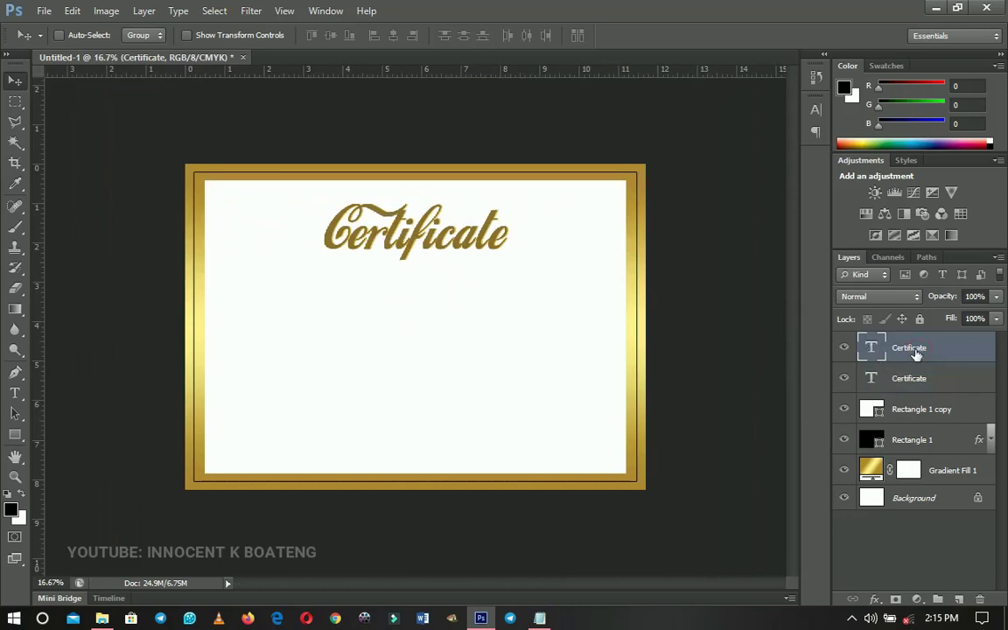
pyautogui.rightClick(913, 348)
pyautogui.click(791, 38)
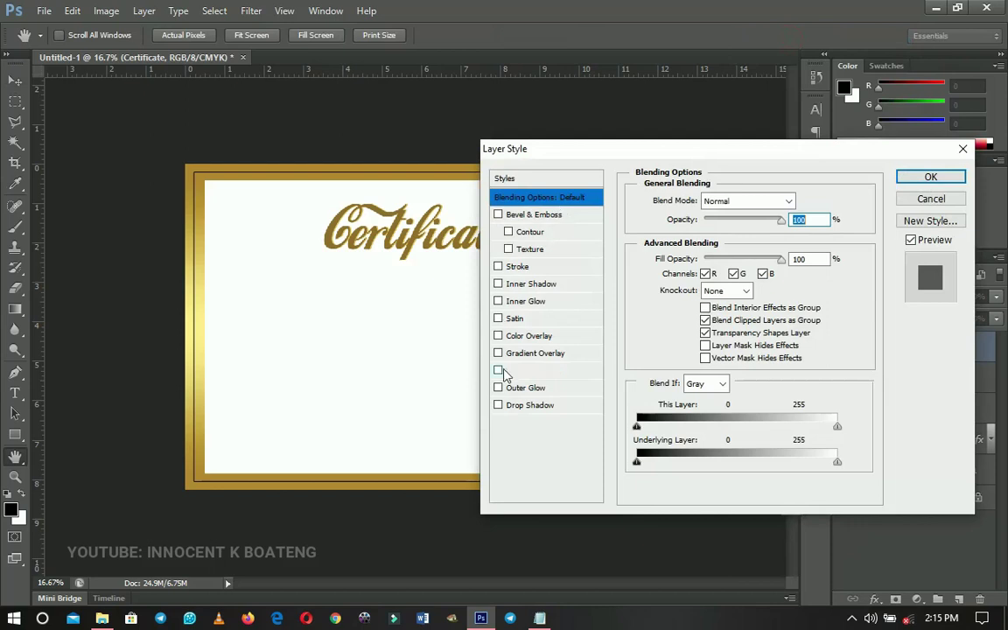
pyautogui.click(520, 319)
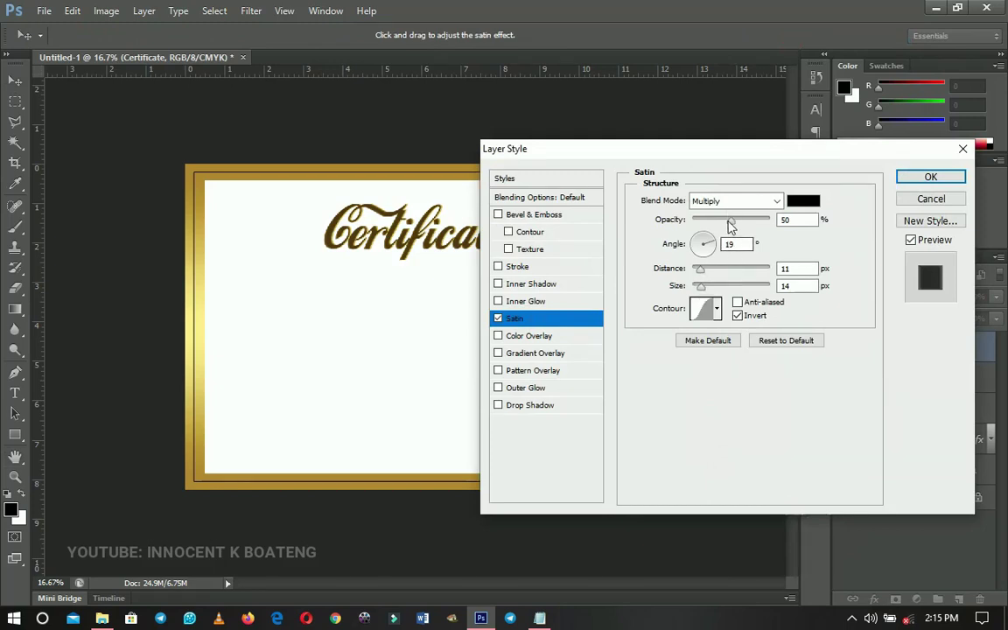
pyautogui.moveTo(730, 220); pyautogui.dragTo(713, 223)
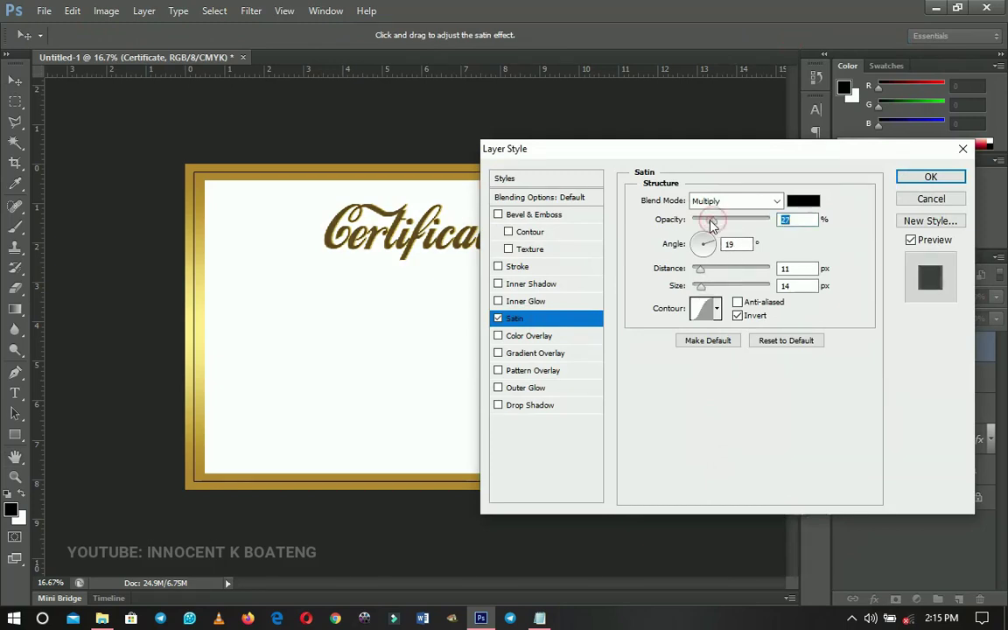
pyautogui.click(930, 177)
# Inspect the satin title up close, then collapse the layer's effects list.
pyautogui.click(399, 195)
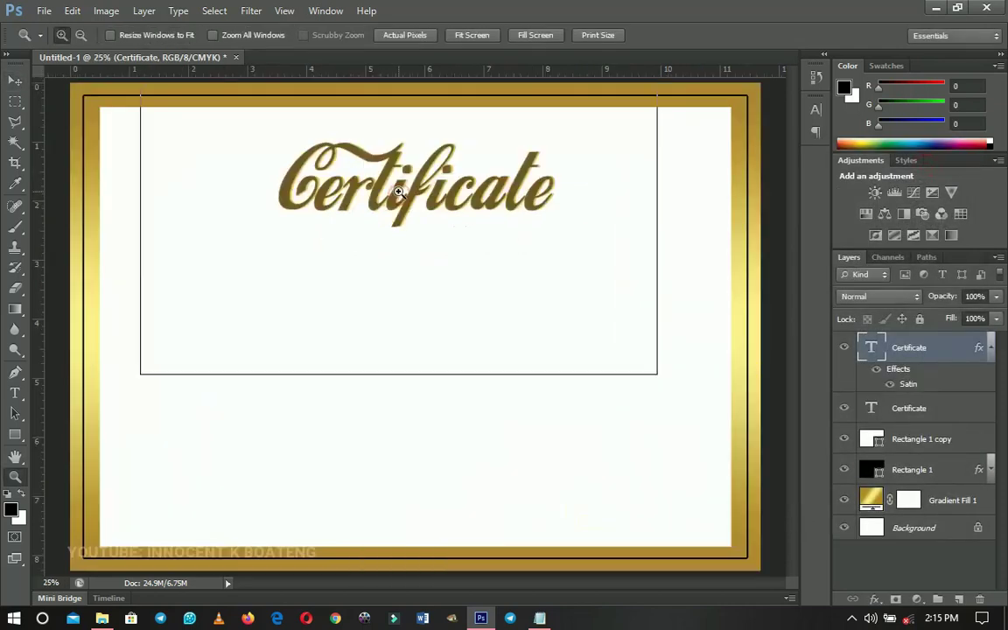
pyautogui.click(483, 266)
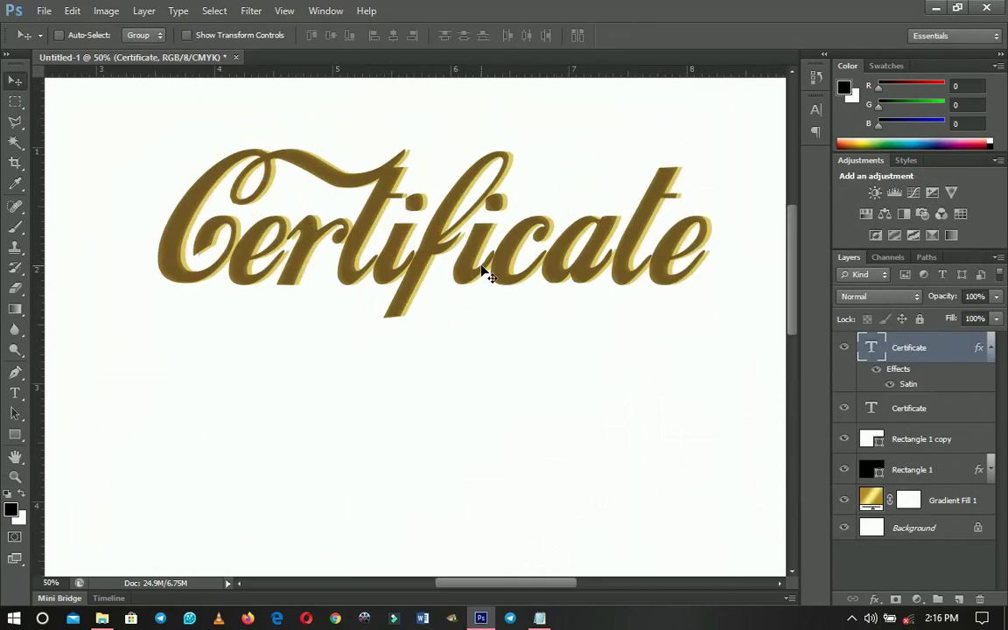
pyautogui.hotkey('ctrl', '-')
pyautogui.hotkey('ctrl', '-')
pyautogui.hotkey('ctrl', '-')
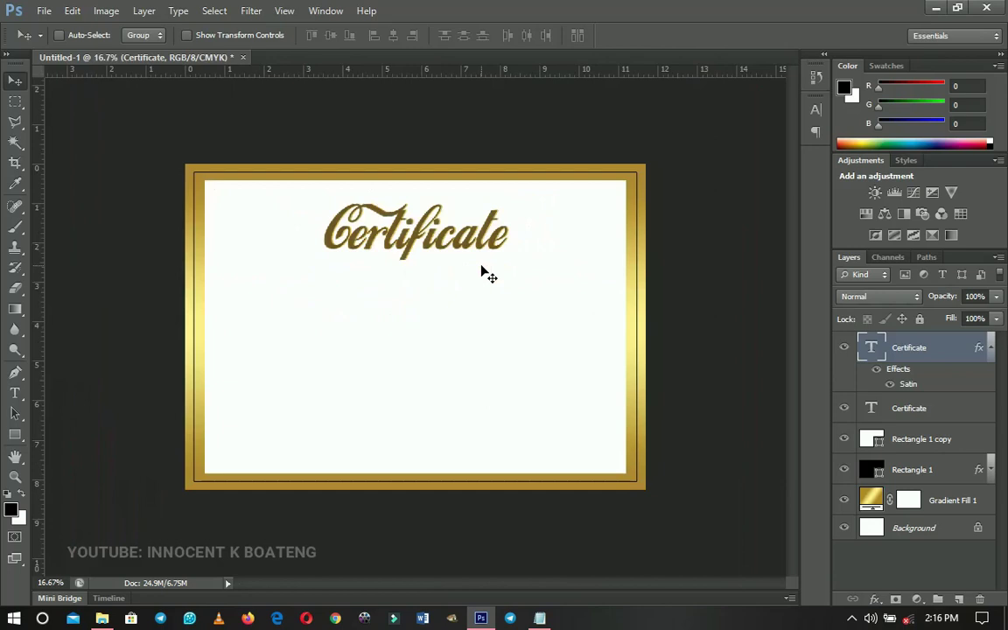
pyautogui.click(990, 347)
# Add an 'OF ACHIEVEMENT' text line below the title in Perpetua Titling MT Light.
pyautogui.click(14, 393)
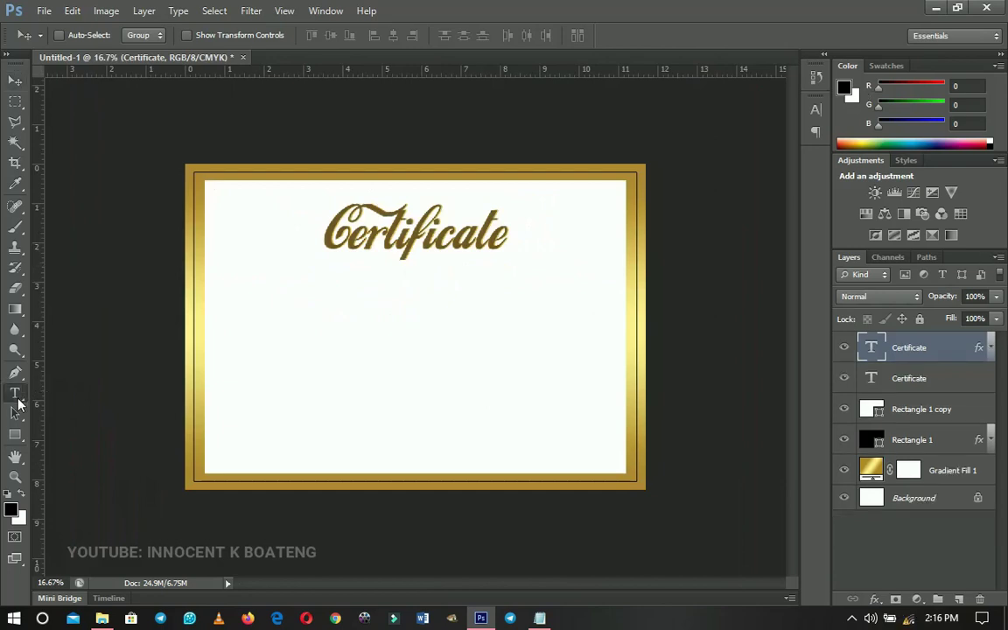
pyautogui.click(389, 292)
pyautogui.click(119, 35)
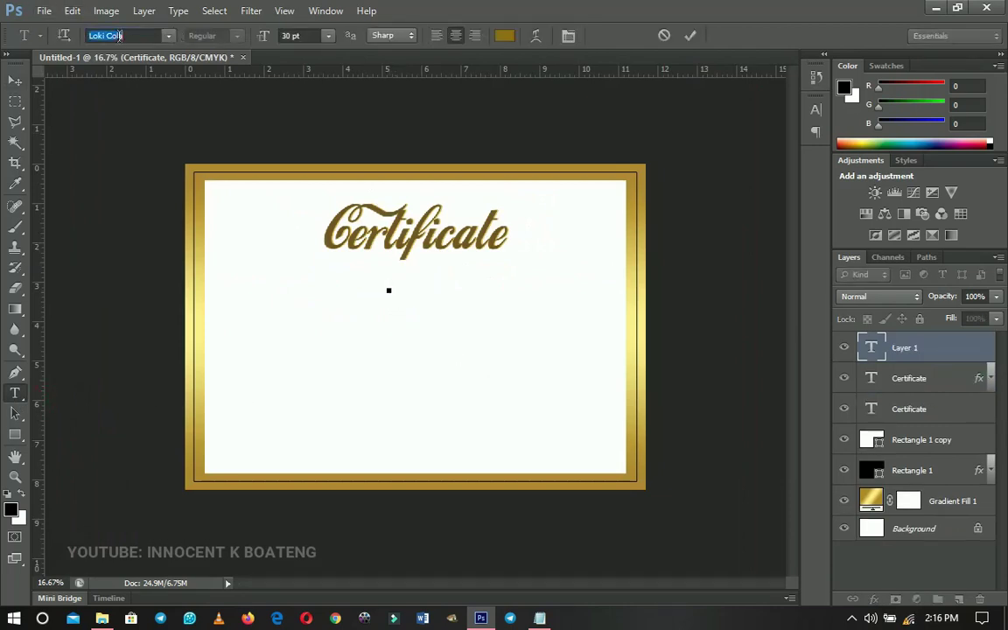
pyautogui.write('Perpetua')
pyautogui.click(168, 36)
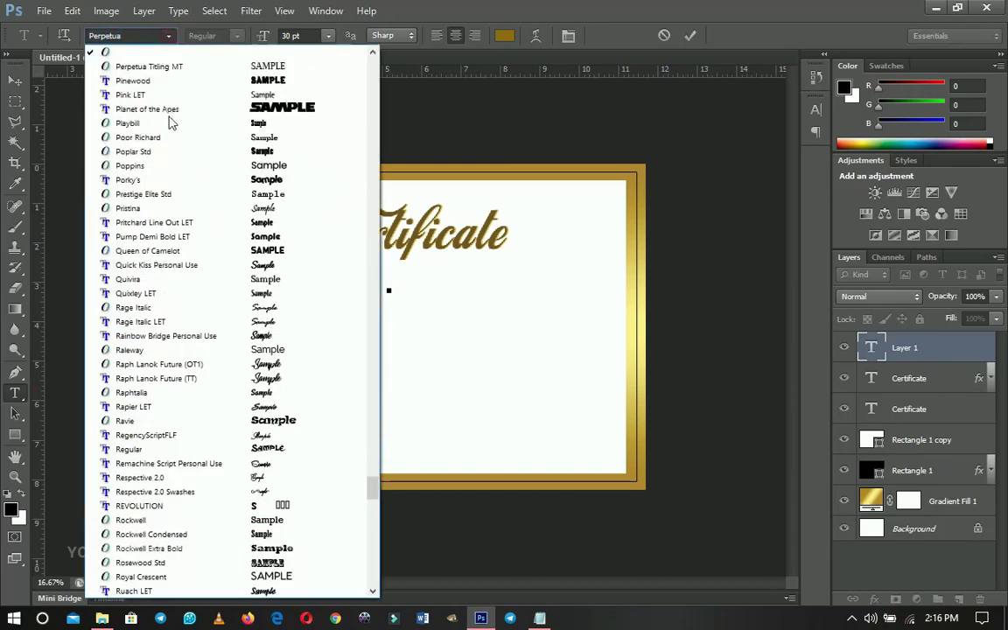
pyautogui.click(203, 67)
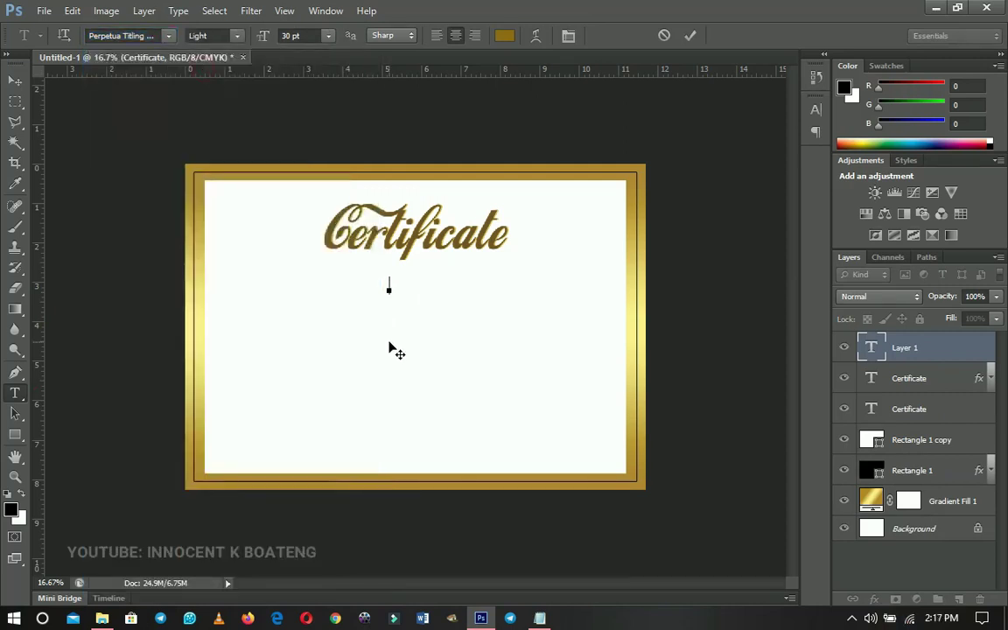
pyautogui.write('OF ACHIEVEMENT')
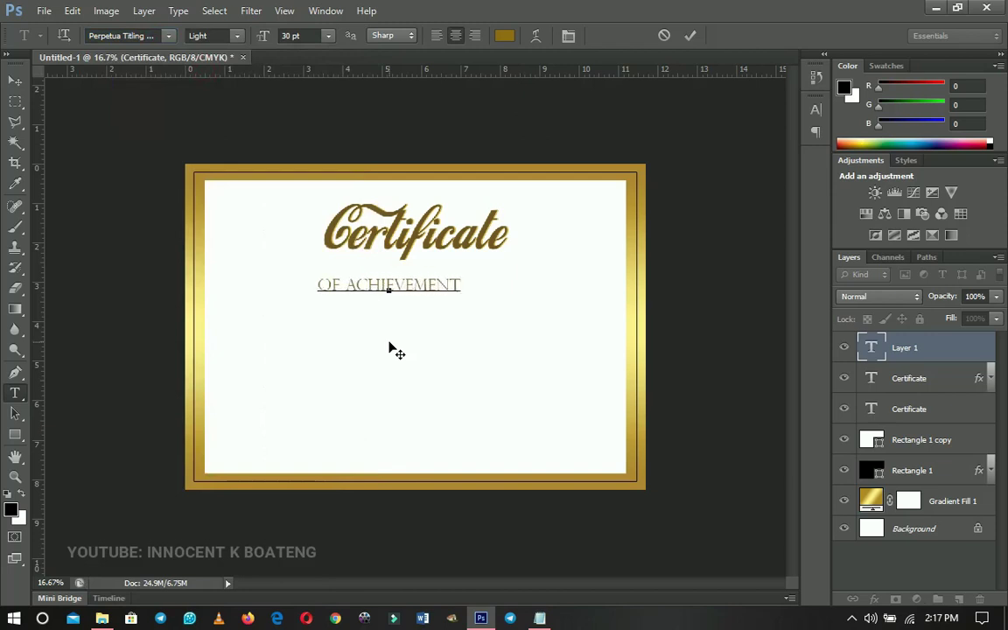
# Commit the subtitle and centre it horizontally on the canvas.
pyautogui.click(18, 80)
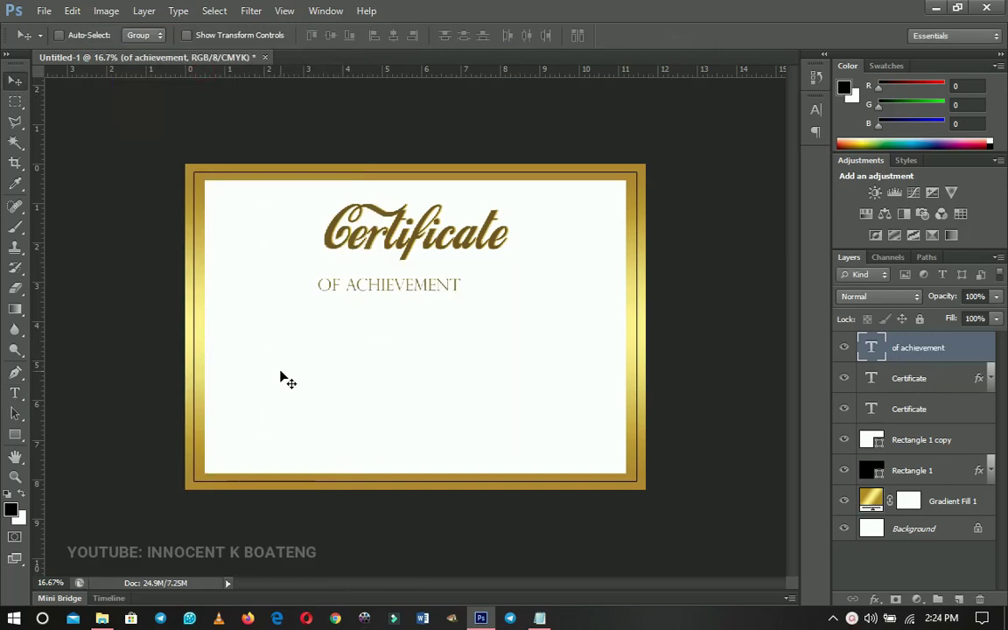
pyautogui.keyDown('ctrl'); pyautogui.click(398, 299); pyautogui.keyUp('ctrl')
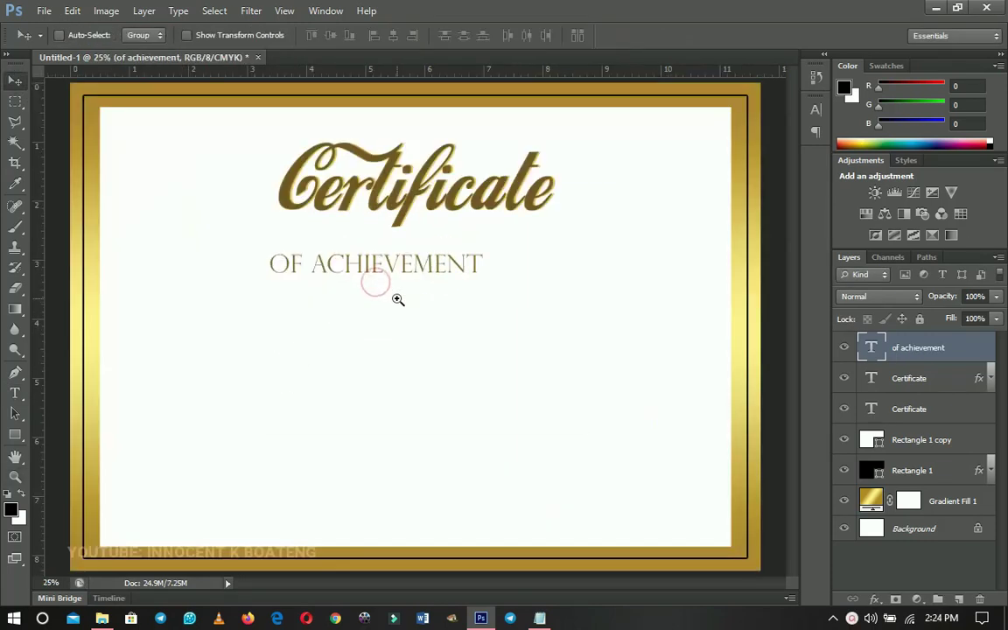
pyautogui.hotkey('ctrl', 'a')
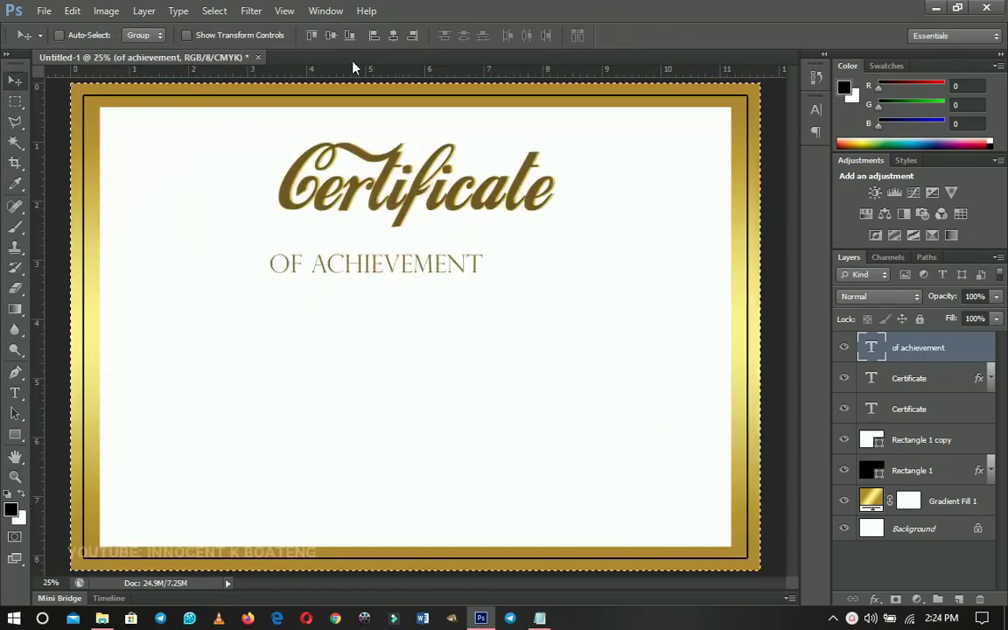
pyautogui.click(393, 36)
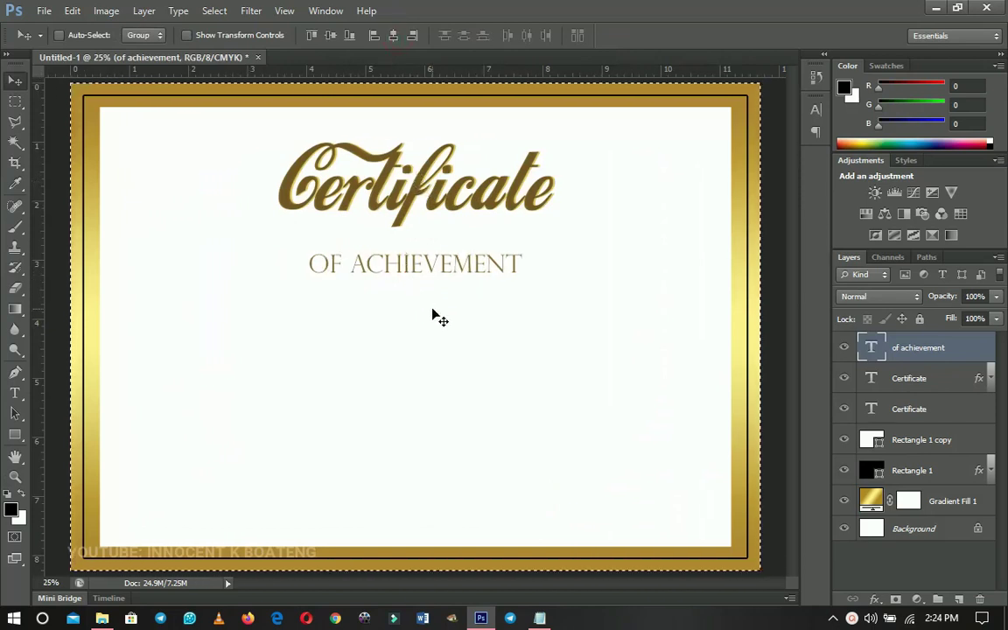
# Recolour OF ACHIEVEMENT with the dark gold sampled from the Certificate title.
pyautogui.press('t')
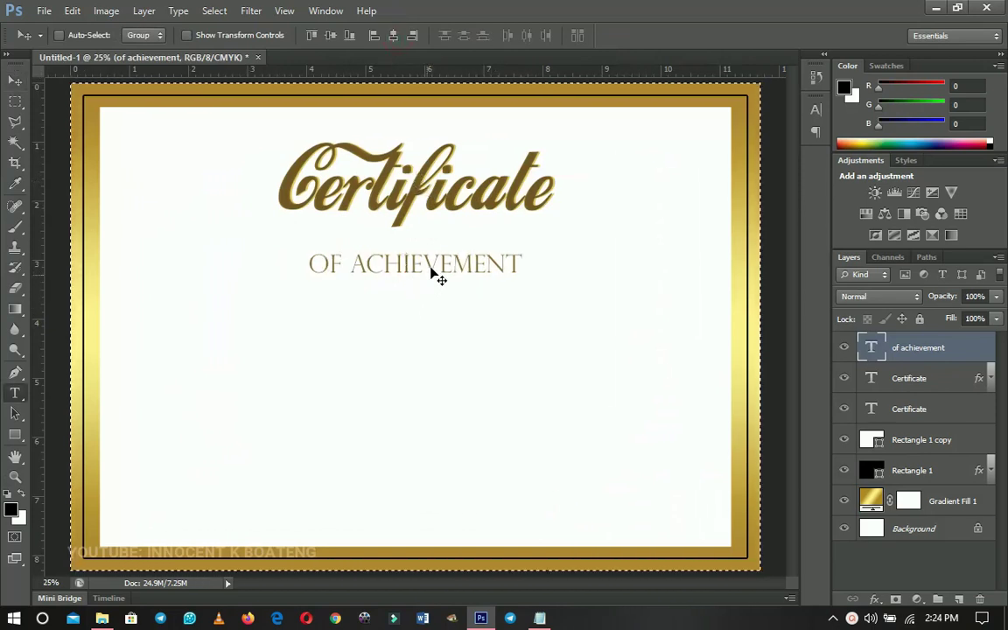
pyautogui.click(418, 264)
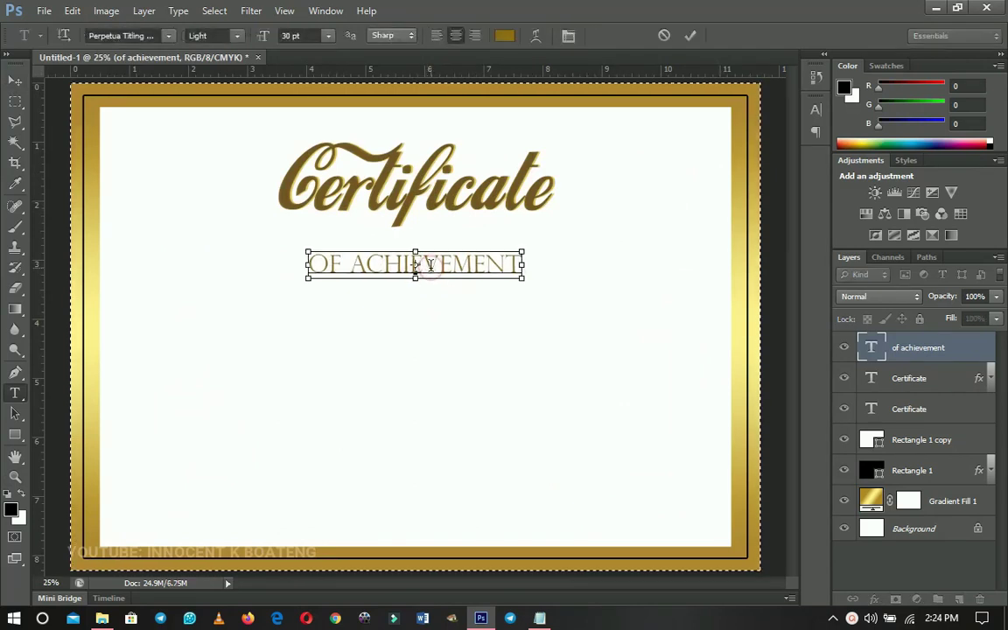
pyautogui.hotkey('ctrl', 'a')
pyautogui.click(504, 35)
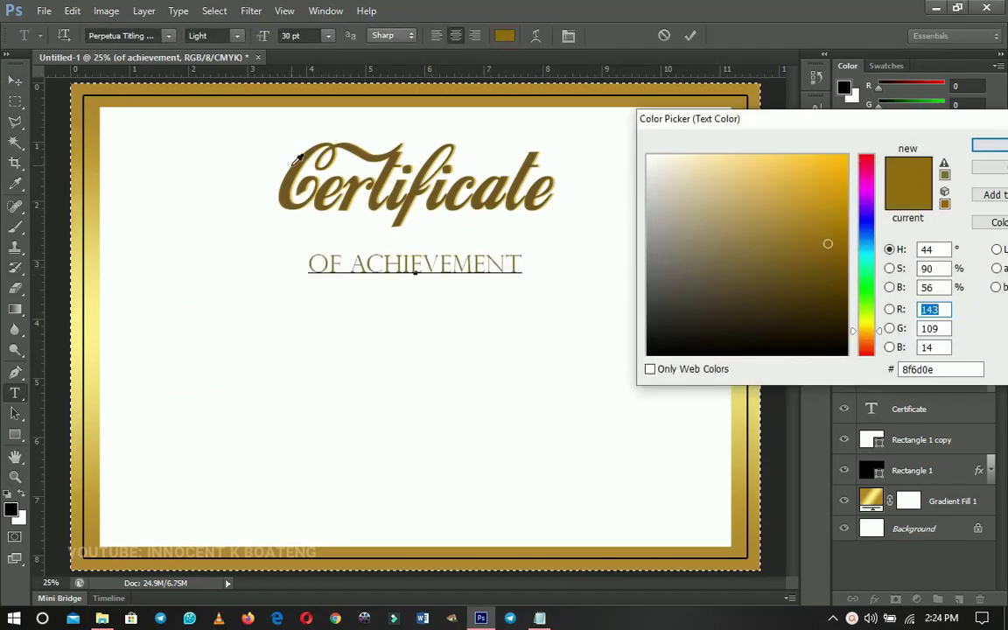
pyautogui.click(300, 159)
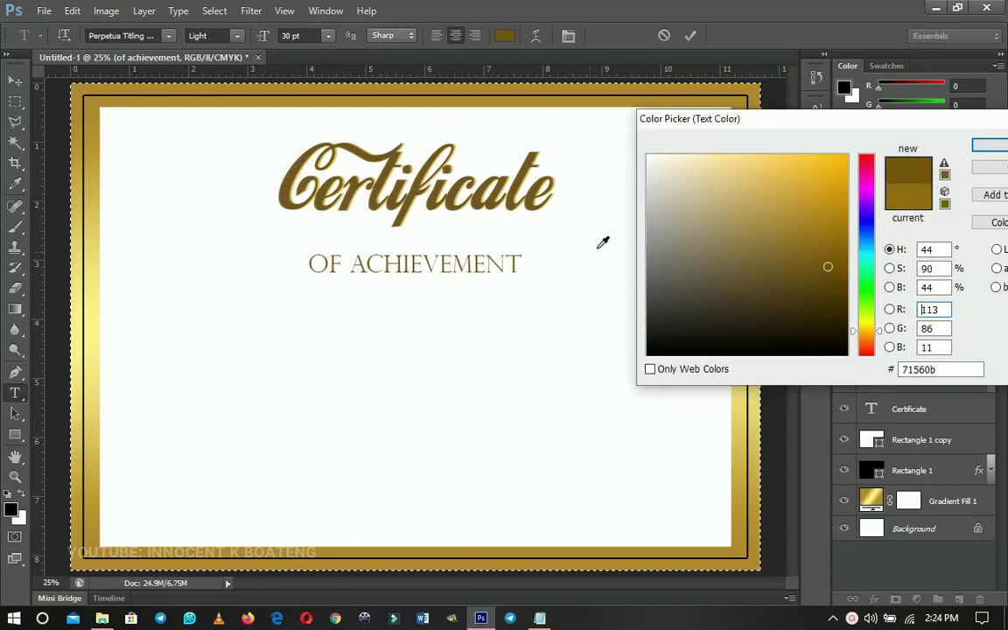
pyautogui.press('Return')
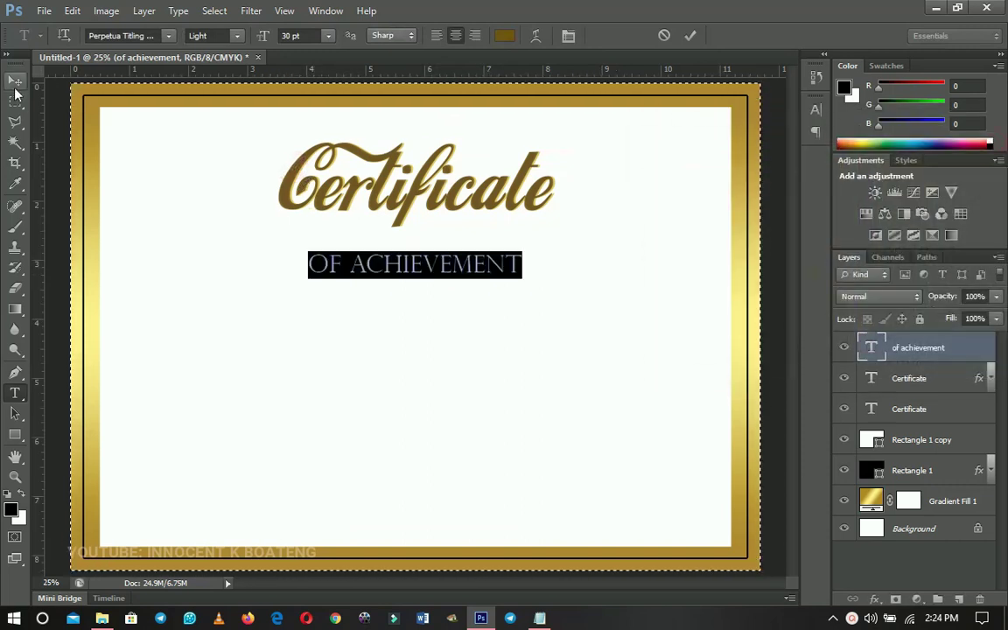
pyautogui.click(15, 82)
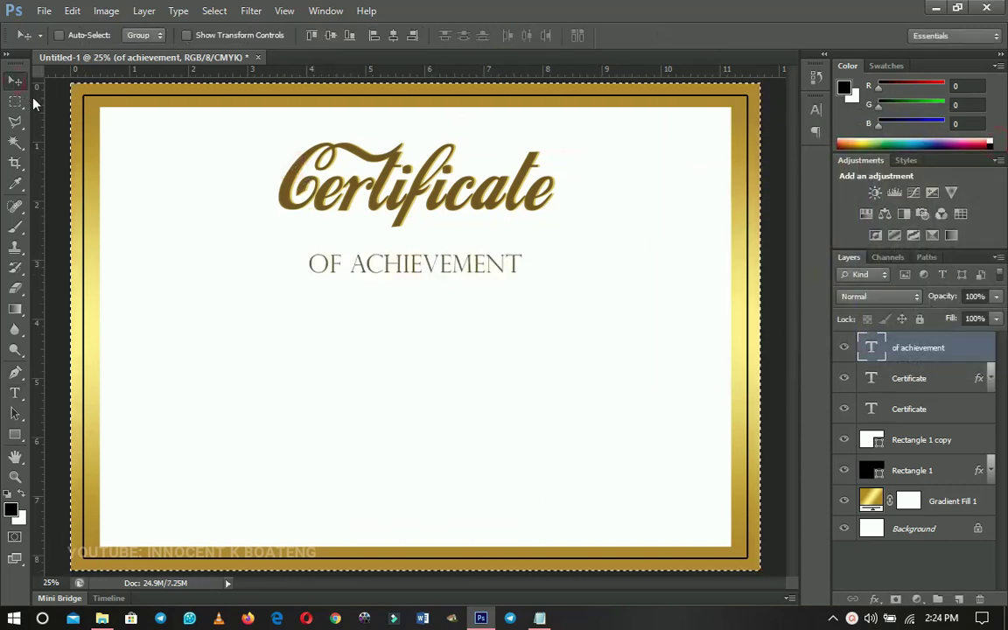
# Try Bold on OF ACHIEVEMENT, revert it to Light, and nudge it up slightly.
pyautogui.press('t')
pyautogui.click(411, 264)
pyautogui.hotkey('ctrl', 'a')
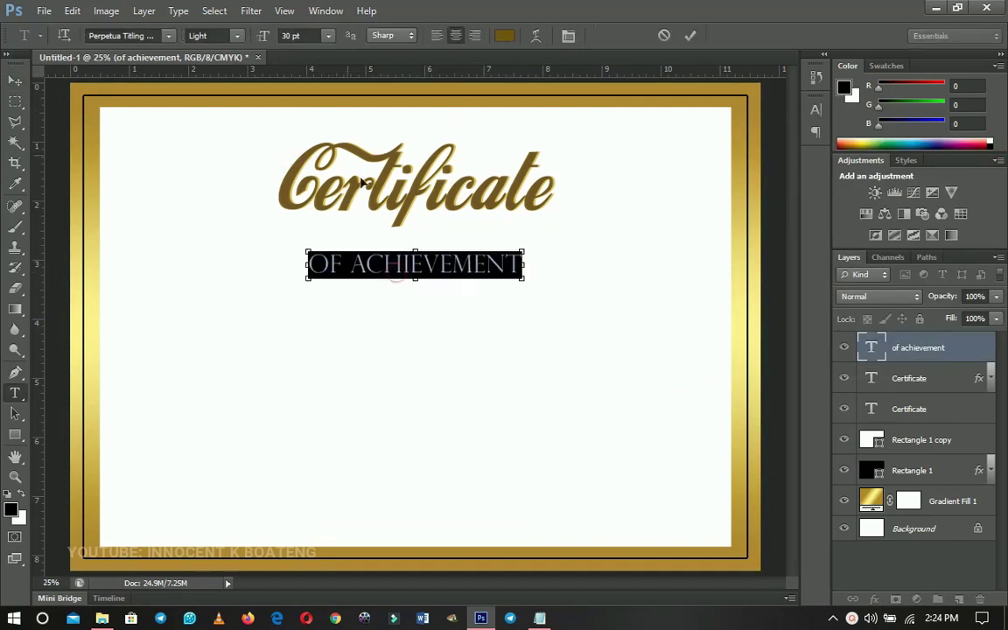
pyautogui.click(232, 35)
pyautogui.click(230, 63)
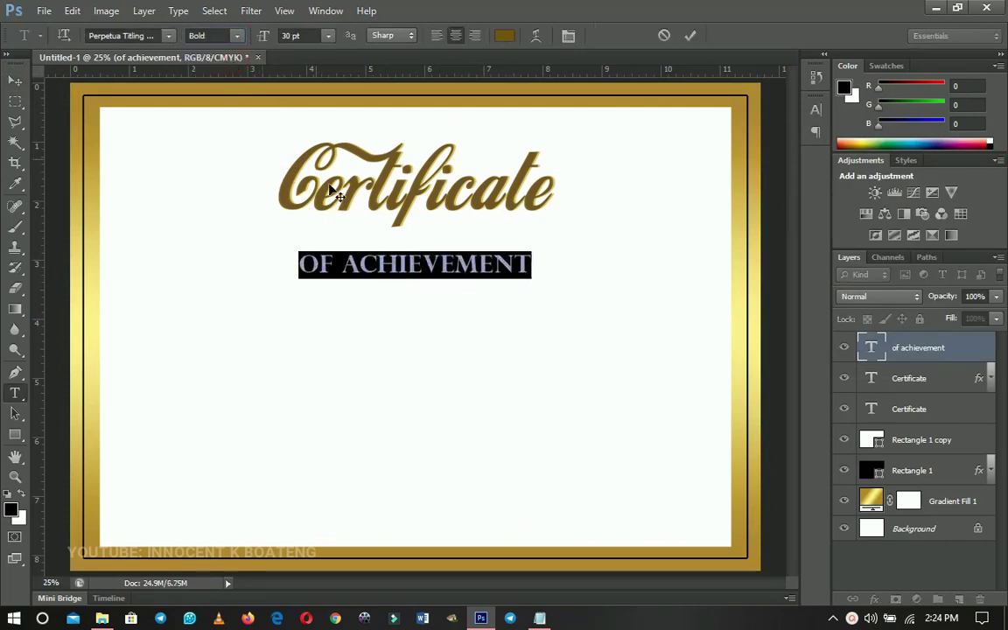
pyautogui.click(241, 38)
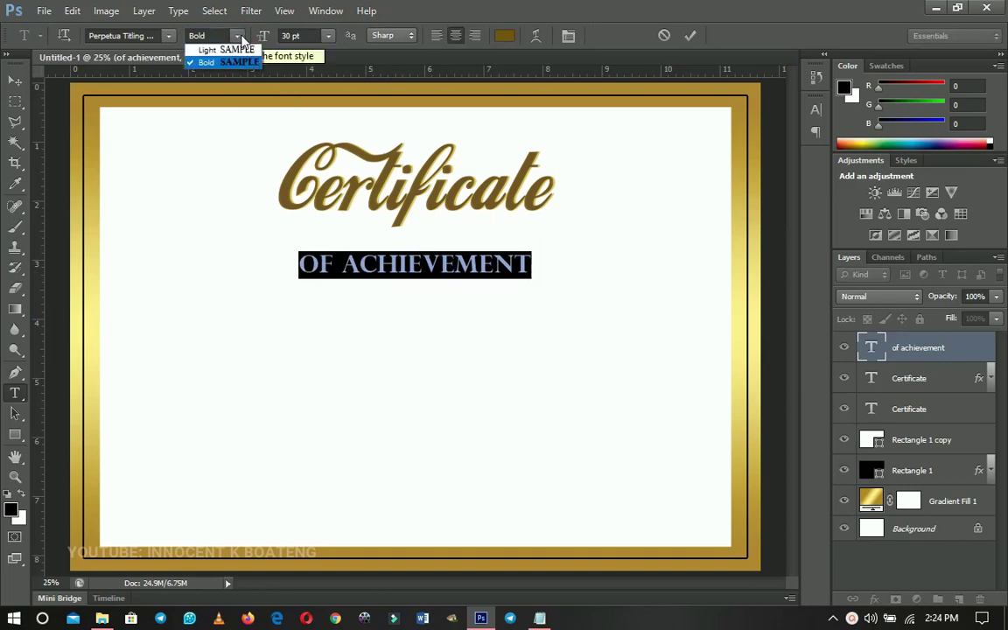
pyautogui.click(214, 50)
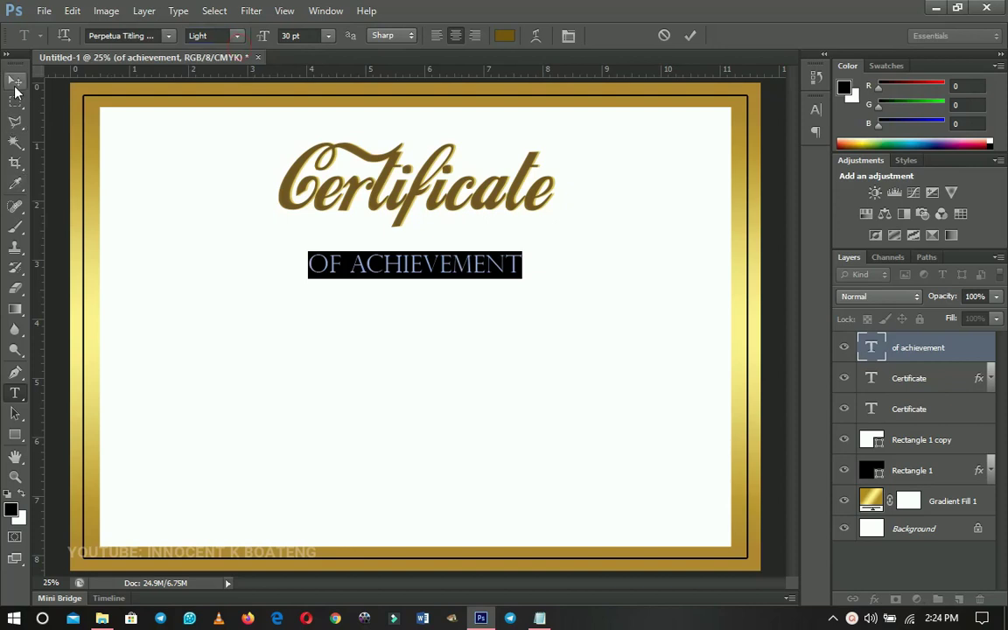
pyautogui.click(15, 81)
pyautogui.hotkey('shift', 'Up')
pyautogui.hotkey('shift', 'Up')
pyautogui.hotkey('shift', 'Up')
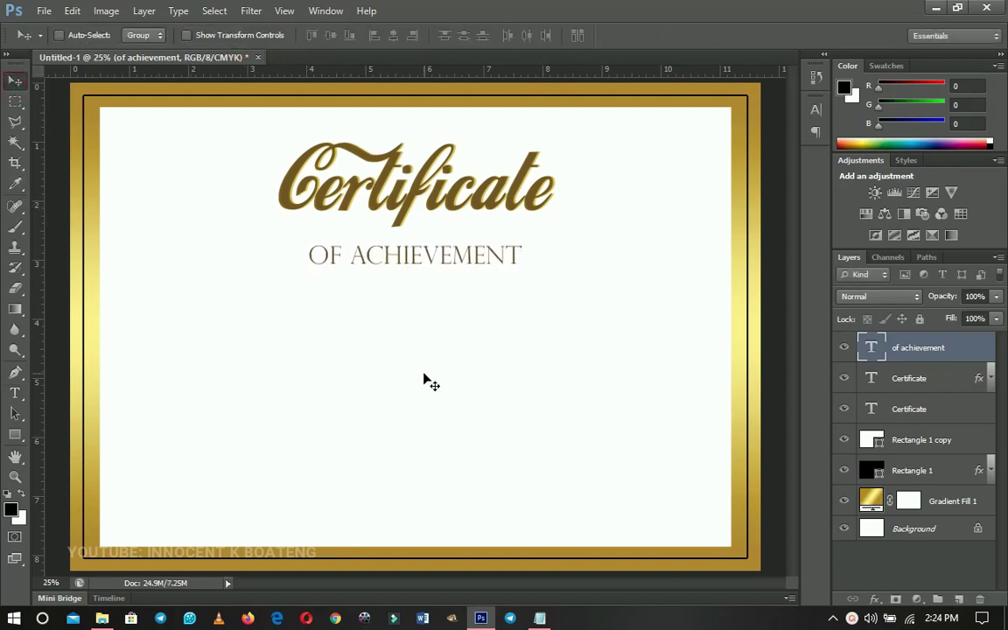
pyautogui.hotkey('alt', 'Tab')
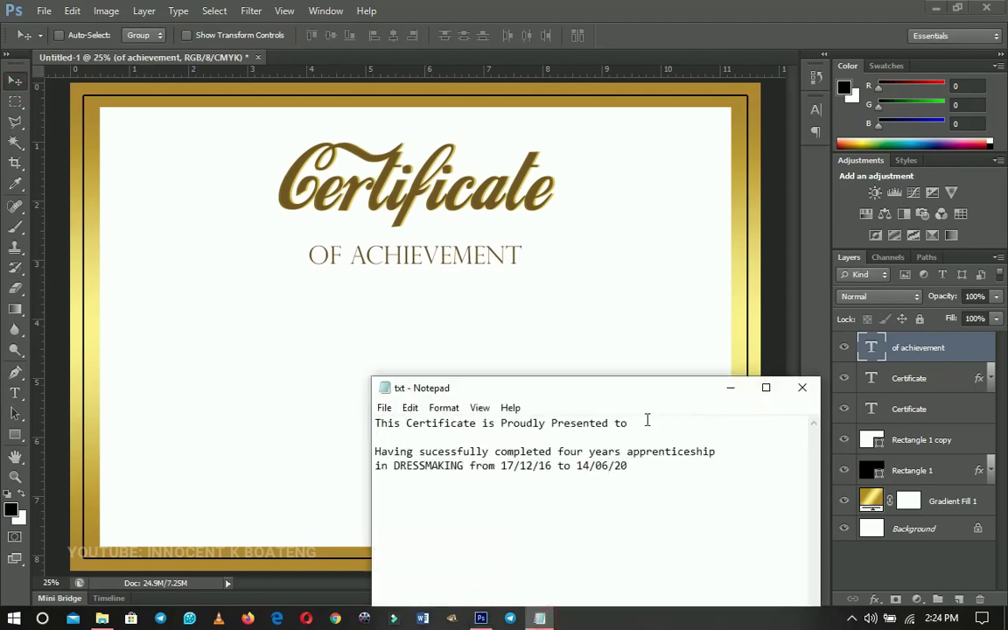
# Select the line 'This Certificate is Proudly Presented to' in Notepad, then minimise Notepad.
pyautogui.moveTo(646, 421); pyautogui.dragTo(381, 422)
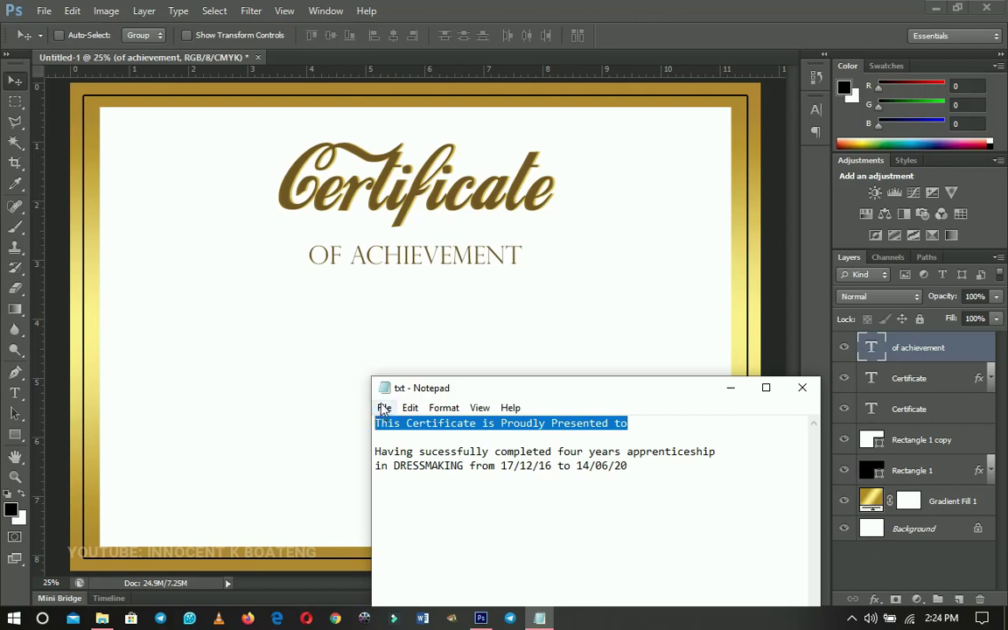
pyautogui.click(723, 387)
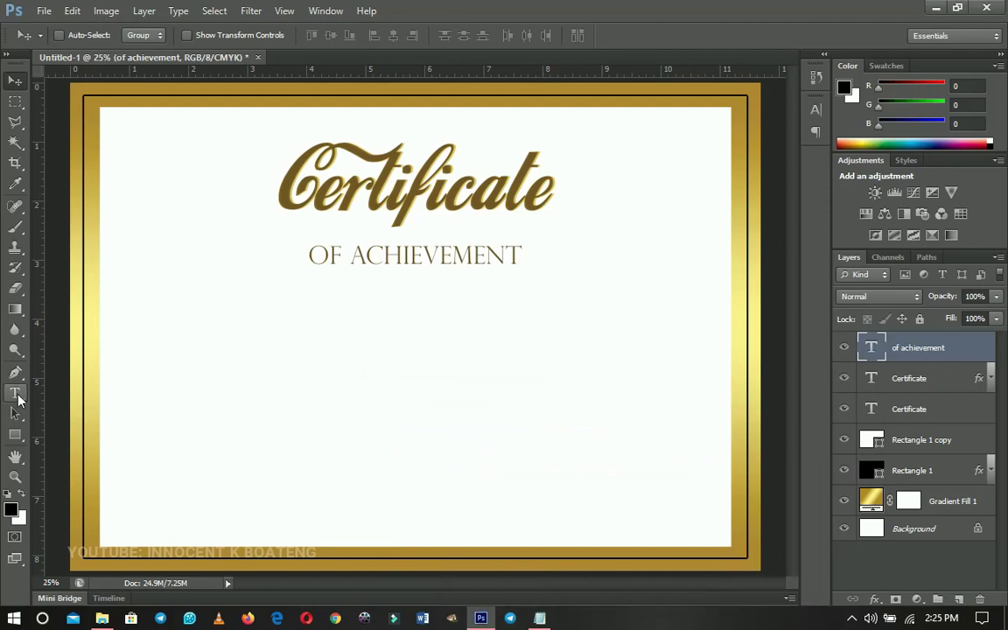
# Duplicate the OF ACHIEVEMENT layer below it and paste in 'THIS CERTIFICATE IS PROUDLY PRESENTED TO'.
pyautogui.hotkey('ctrl', 'j')
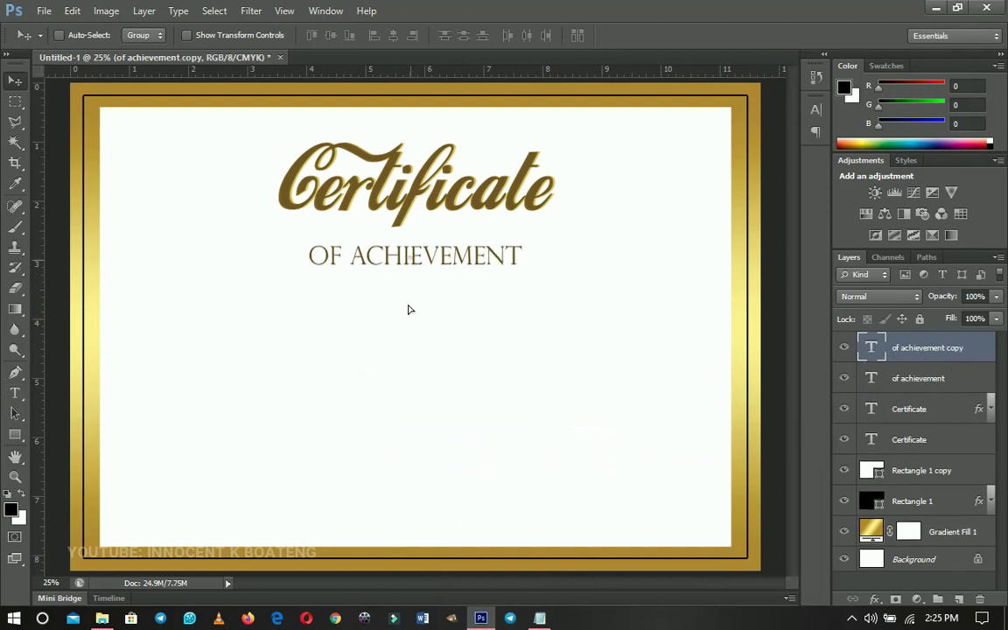
pyautogui.moveTo(414, 259); pyautogui.dragTo(416, 304)
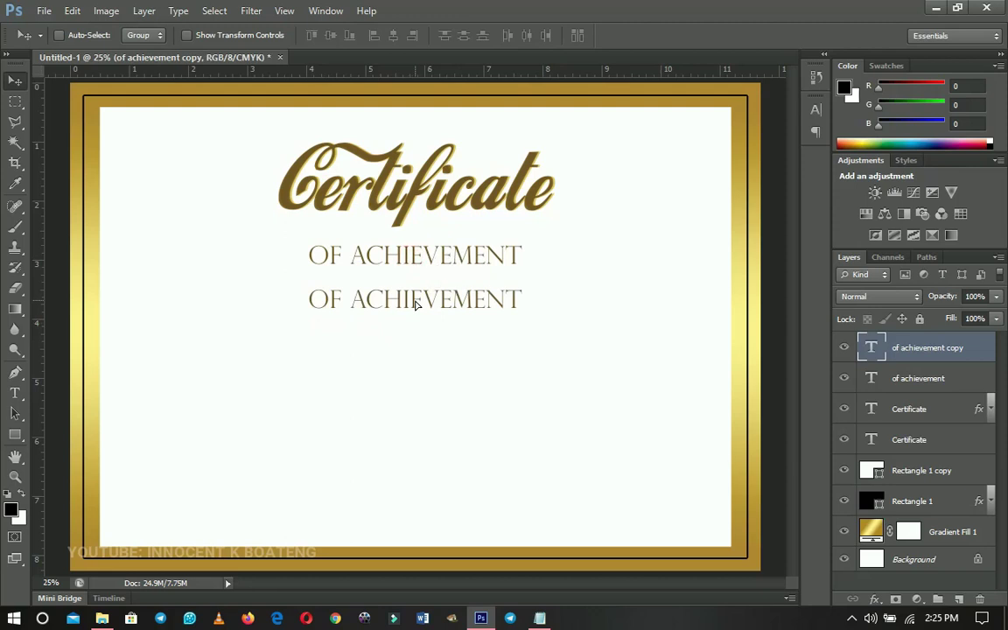
pyautogui.press('t')
pyautogui.click(415, 302)
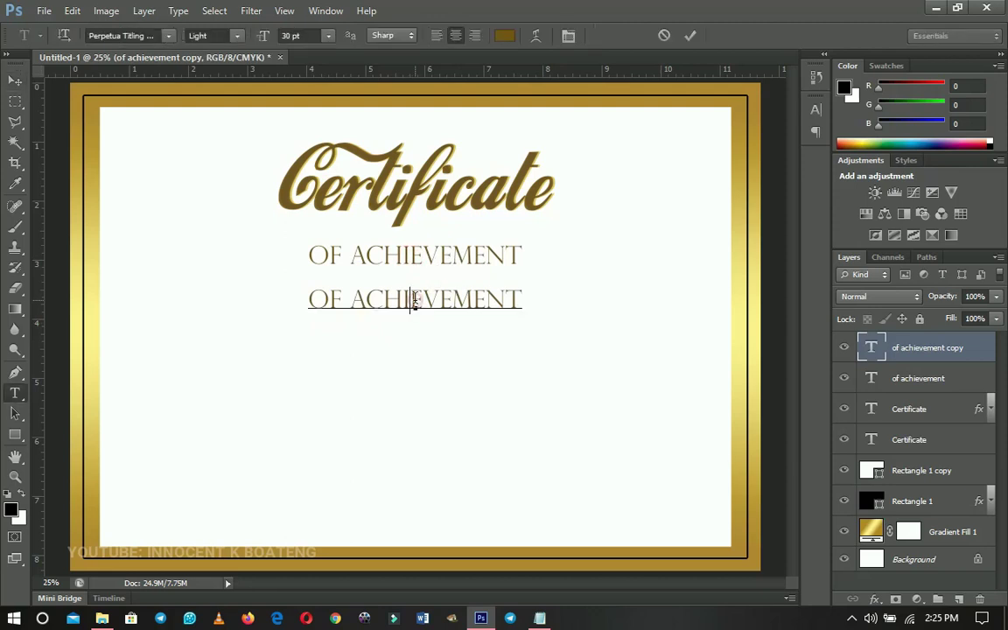
pyautogui.hotkey('ctrl', 'a')
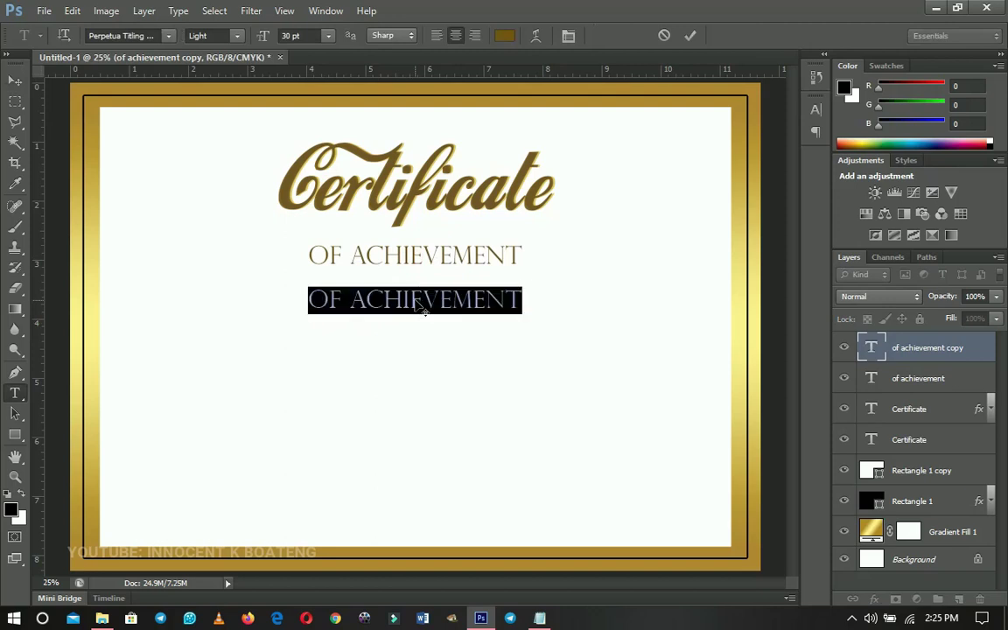
pyautogui.write('THIS CERTIFICATE IS PROUDLY PRESENTED TO')
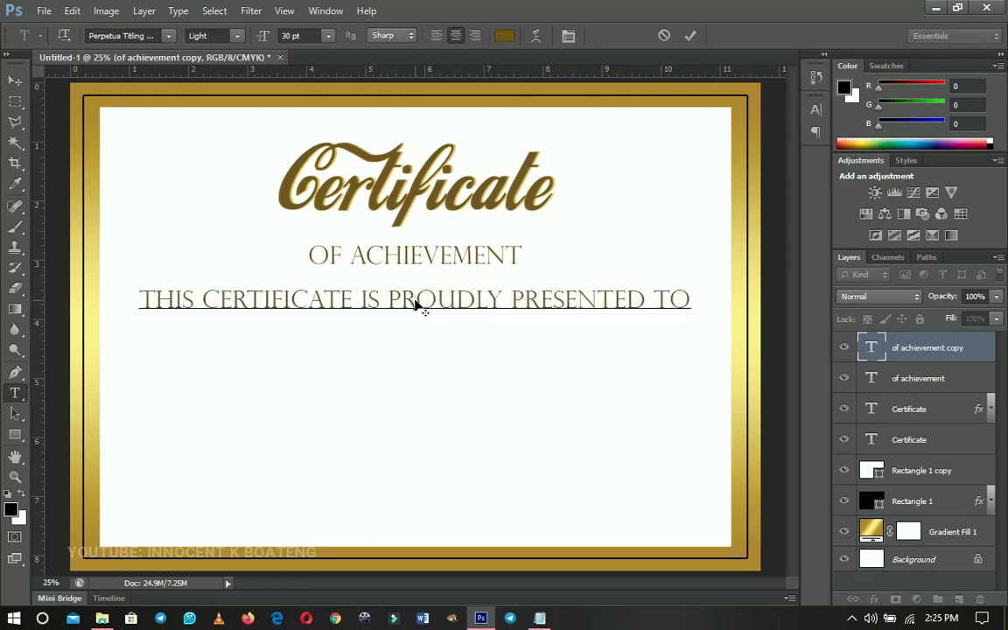
pyautogui.hotkey('ctrl', 'a')
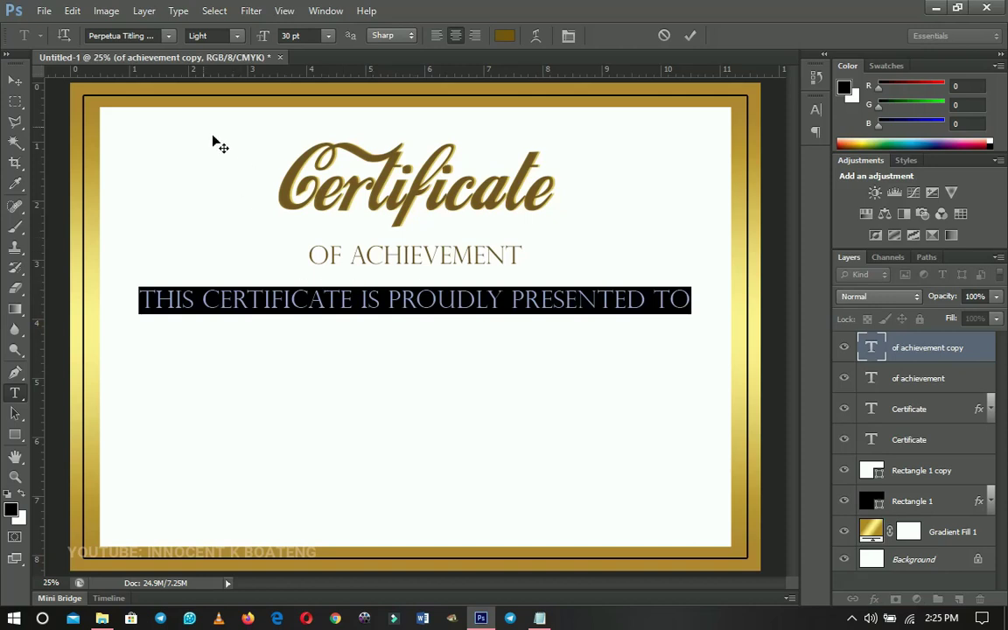
pyautogui.click(116, 36)
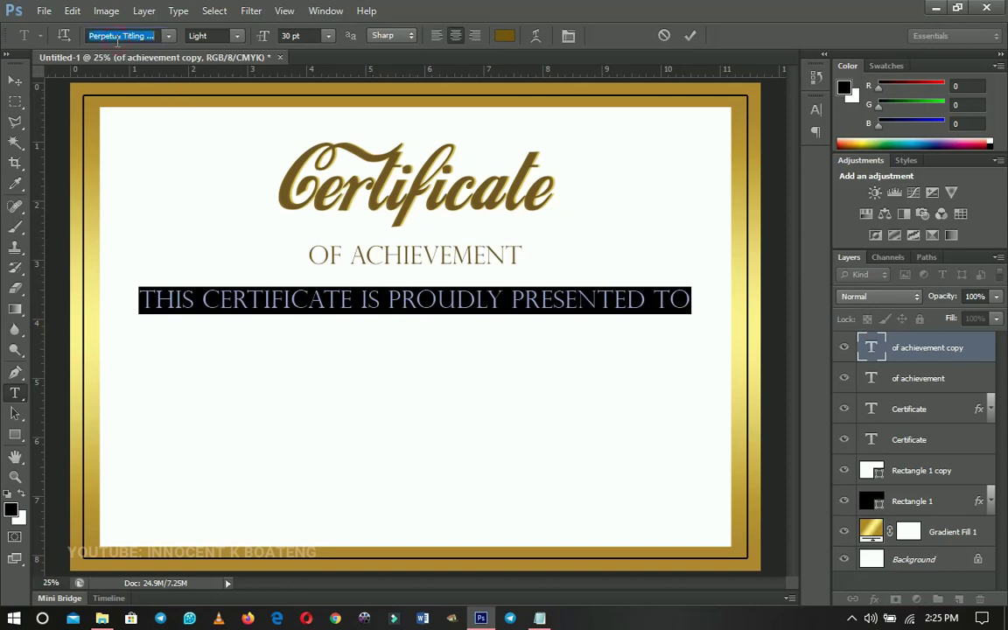
# Set the presented-to line to Akrobat Light in dark brown #302300, slightly lower.
pyautogui.write('Akrobat')
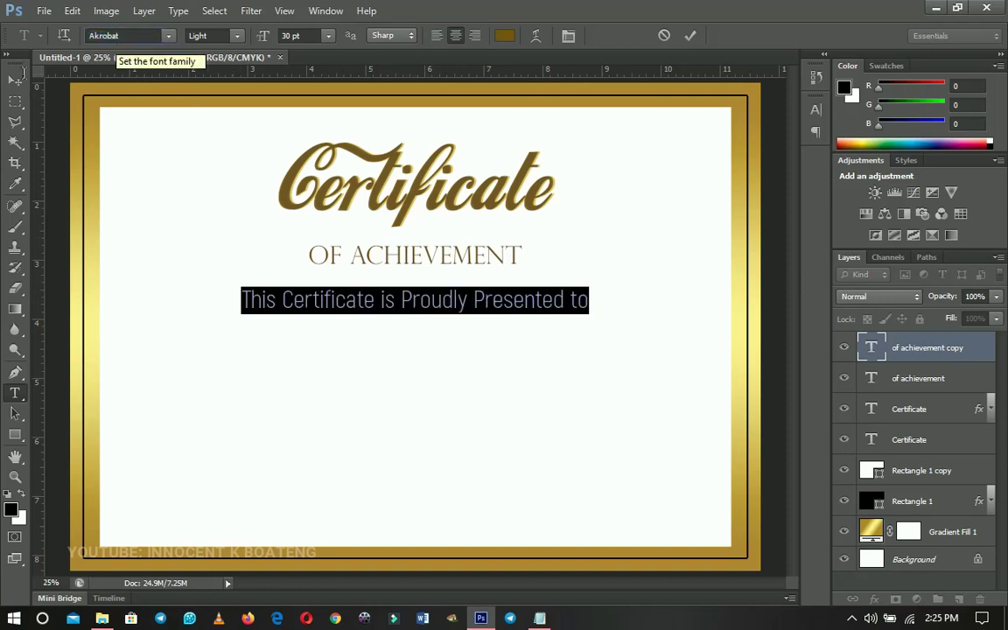
pyautogui.click(500, 37)
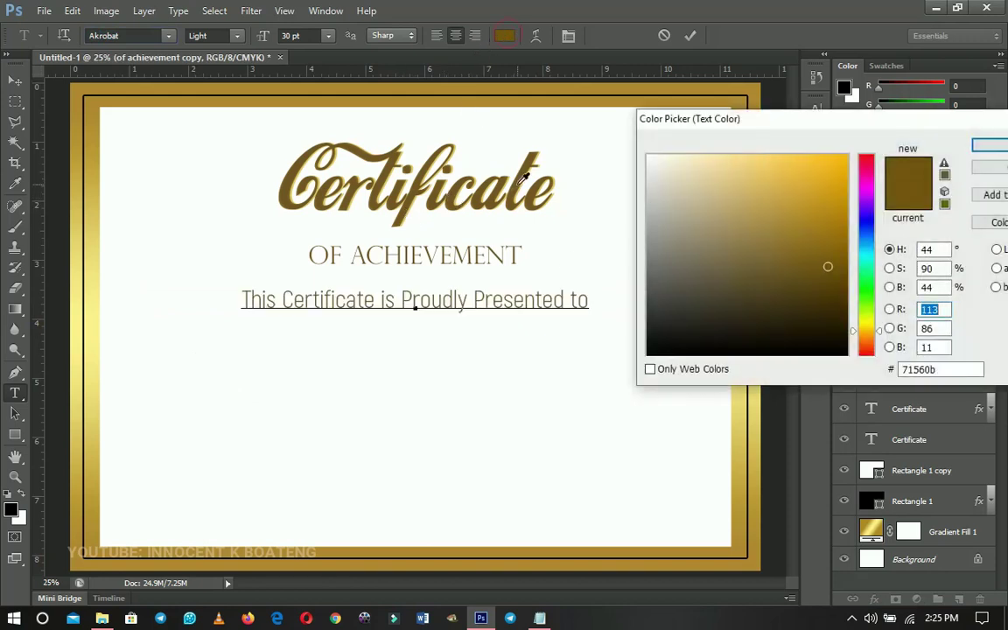
pyautogui.click(842, 317)
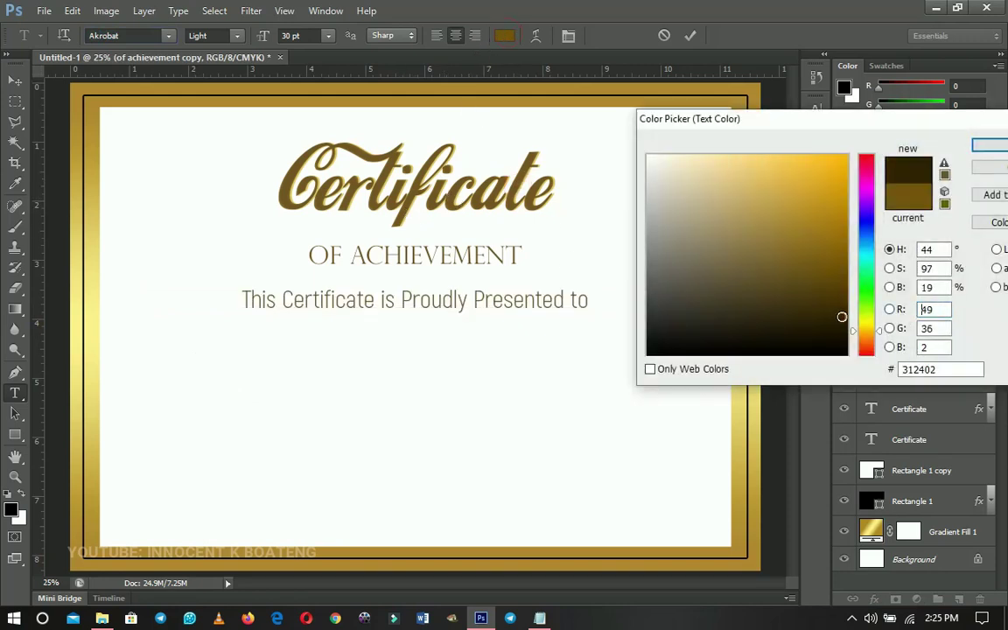
pyautogui.click(843, 317)
pyautogui.click(845, 318)
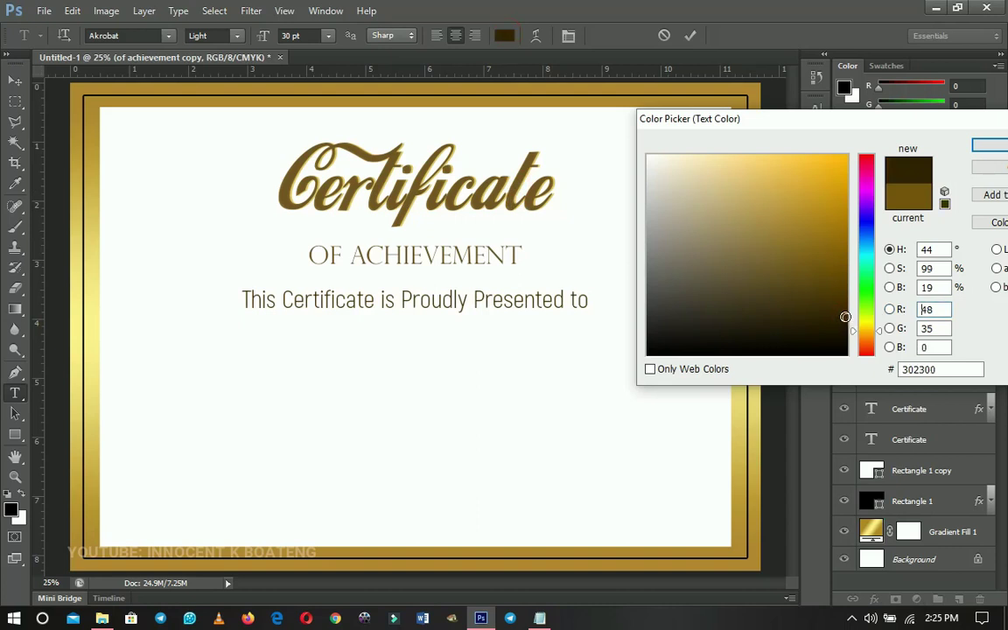
pyautogui.click(979, 147)
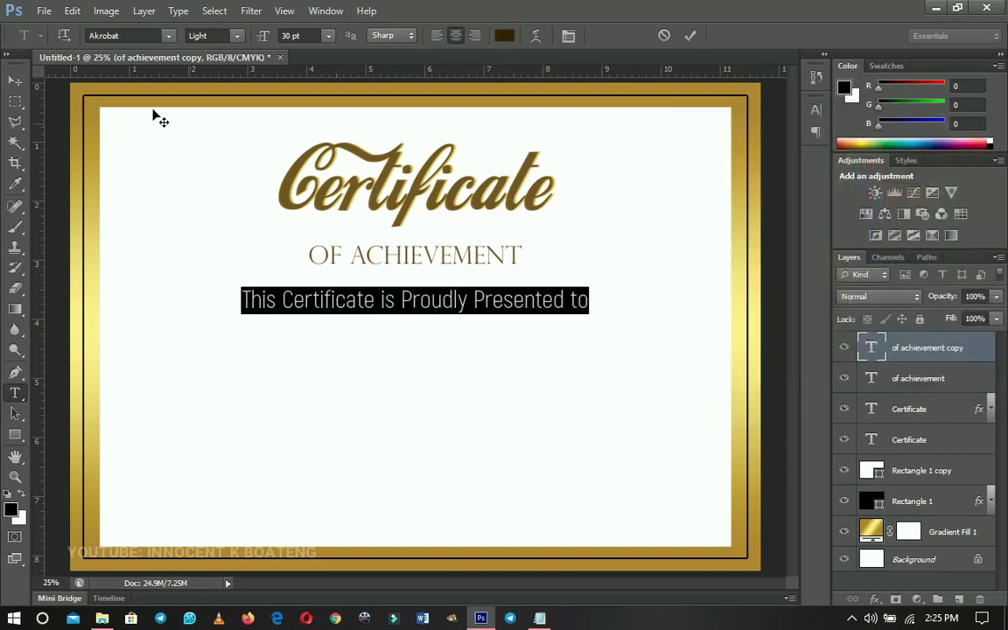
pyautogui.click(11, 82)
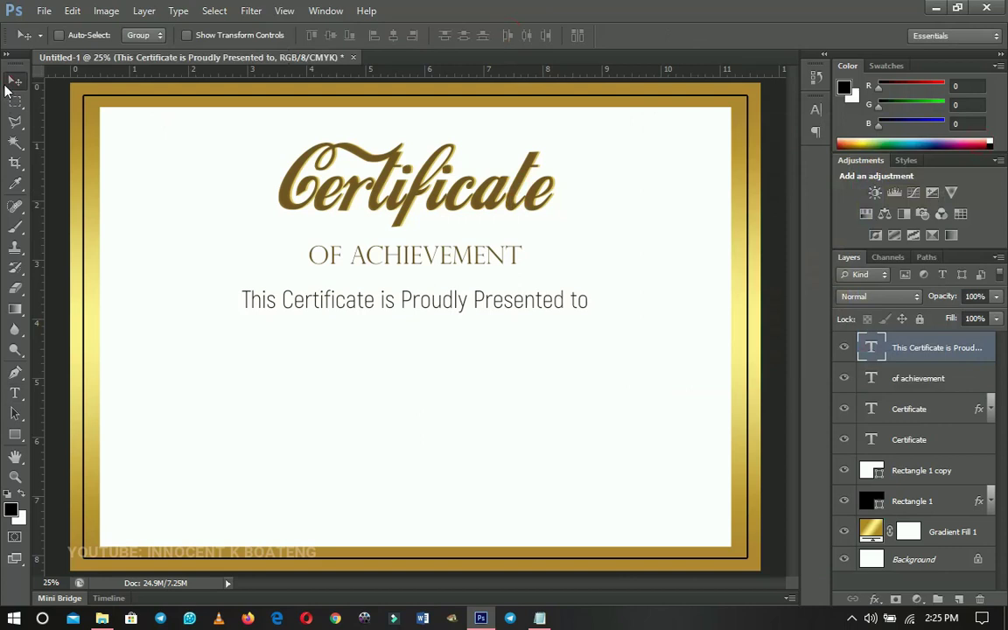
pyautogui.hotkey('shift', 'Down')
pyautogui.hotkey('shift', 'Down')
pyautogui.hotkey('shift', 'Down')
pyautogui.hotkey('shift', 'Down')
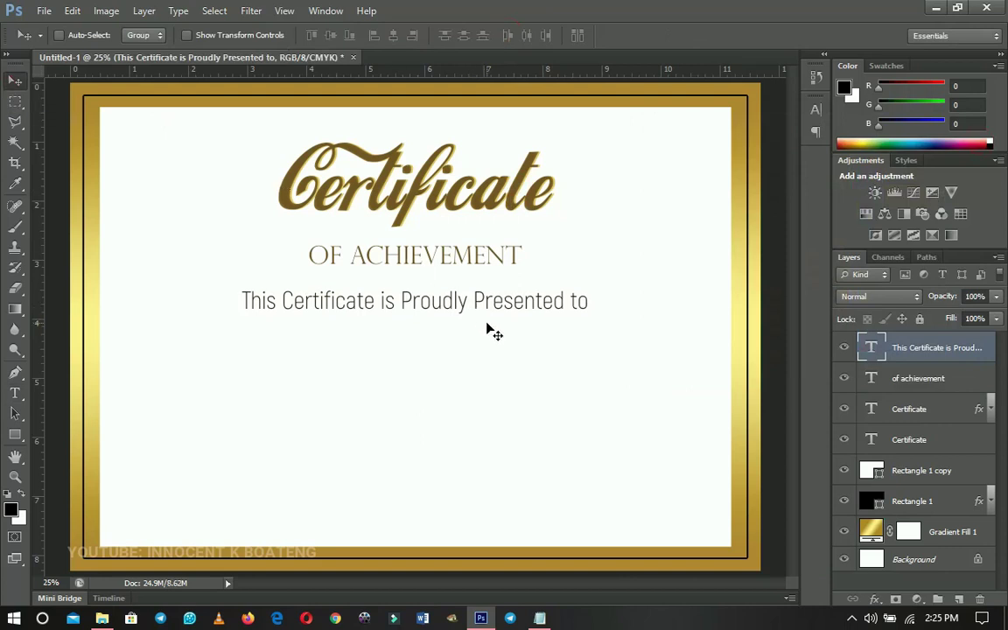
pyautogui.hotkey('shift', 'Up')
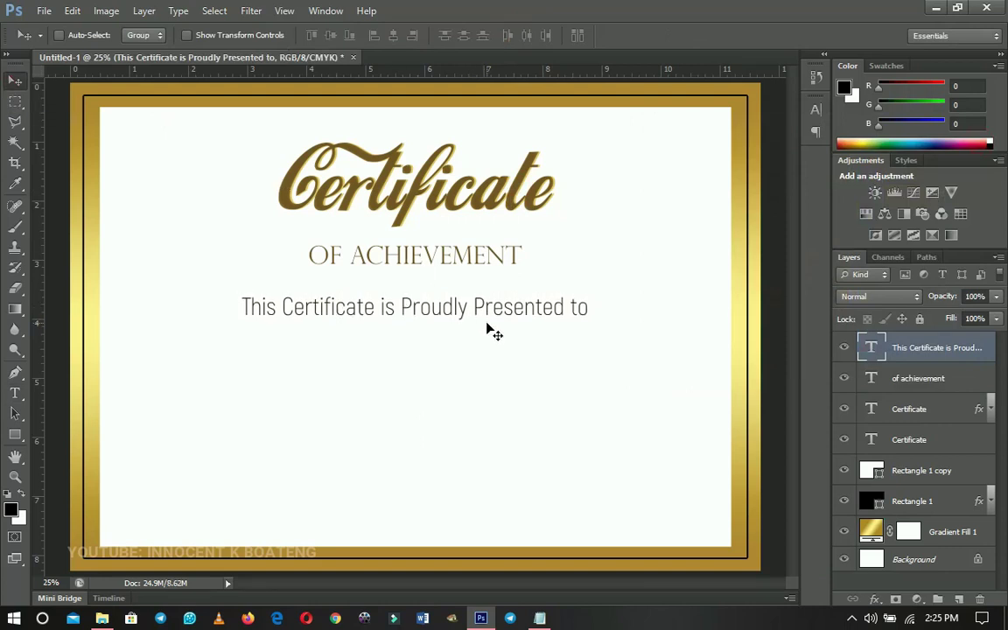
# Draw a thin black rectangle bar across the certificate below the presented-to text.
pyautogui.click(16, 435)
pyautogui.click(79, 431)
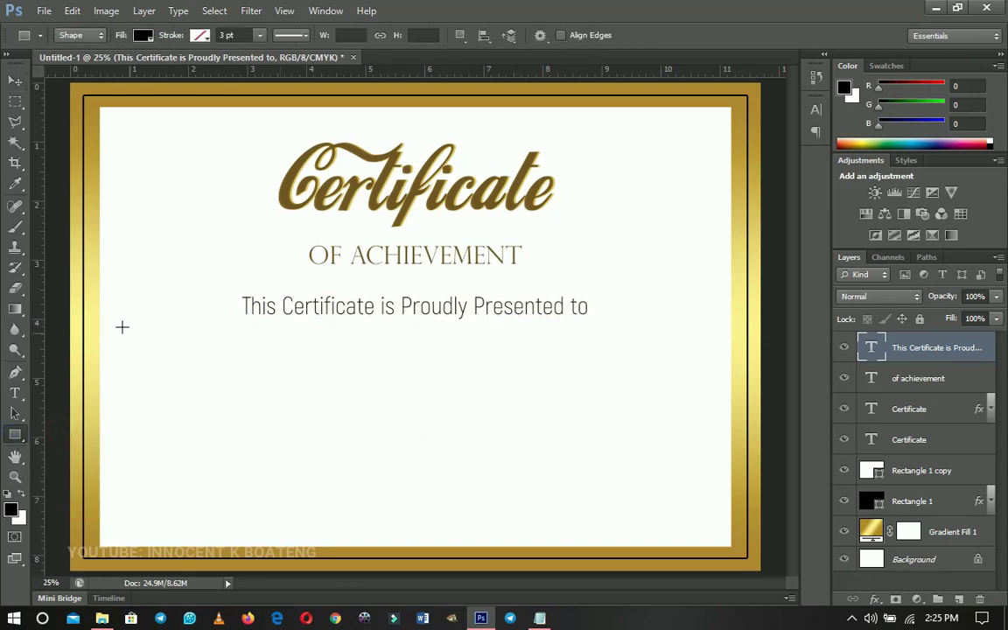
pyautogui.moveTo(130, 350); pyautogui.dragTo(731, 351)
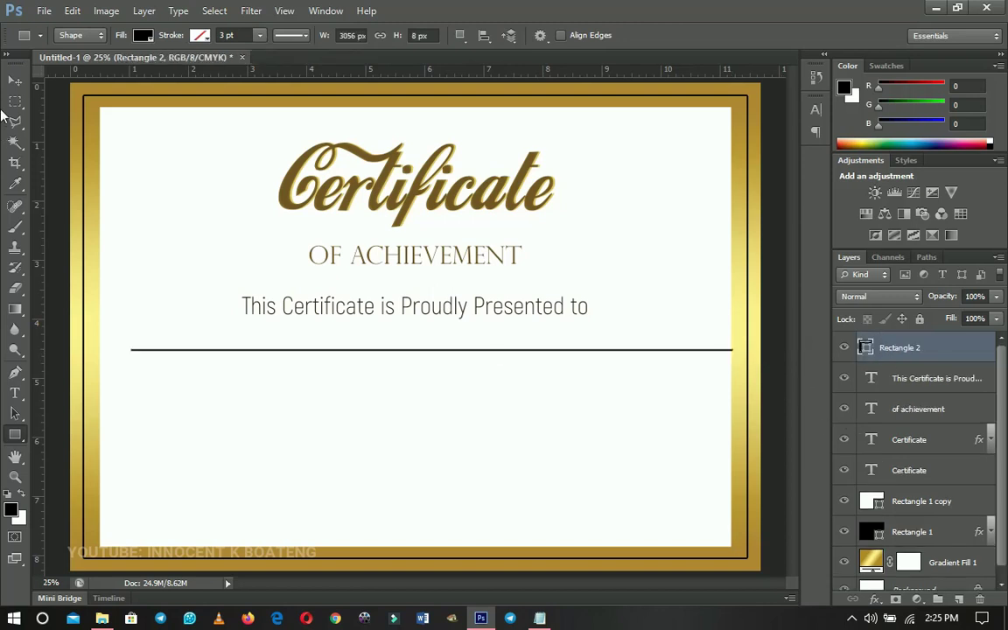
# Centre the bar horizontally on the canvas and nudge it further down.
pyautogui.click(14, 81)
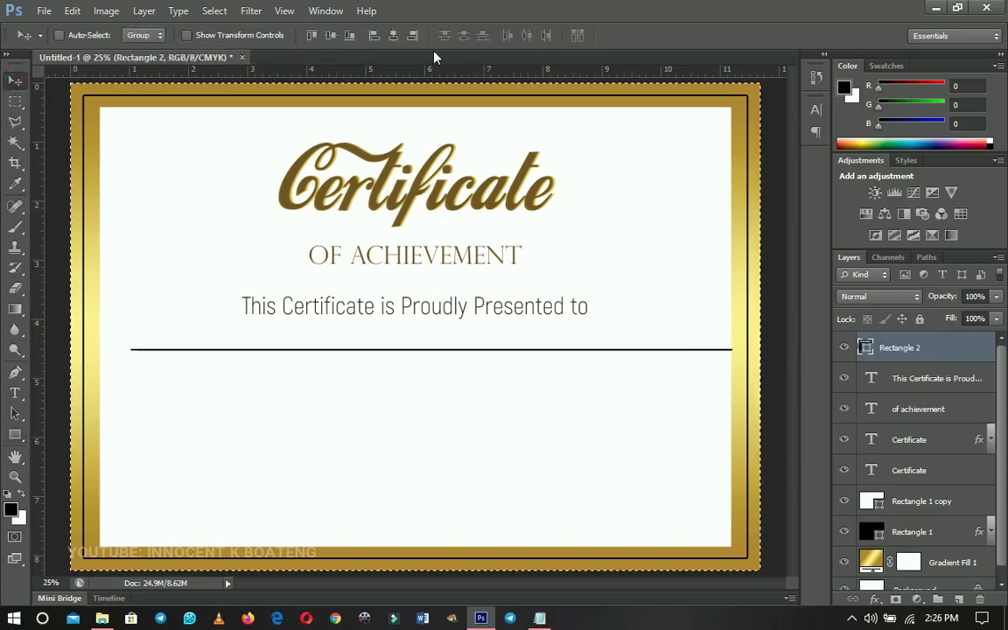
pyautogui.hotkey('ctrl', 'a')
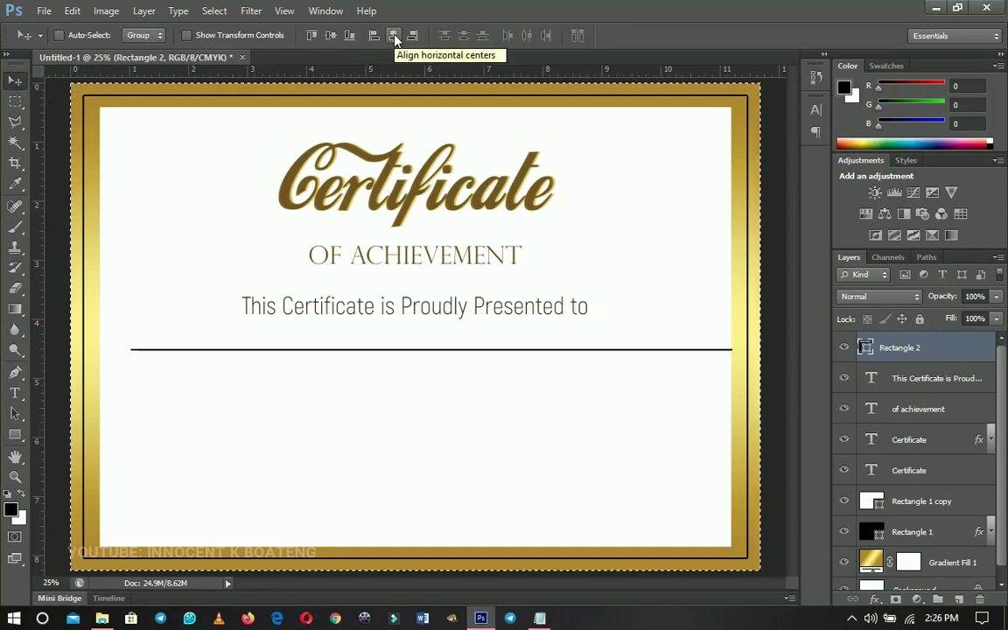
pyautogui.click(394, 36)
pyautogui.hotkey('ctrl', 'd')
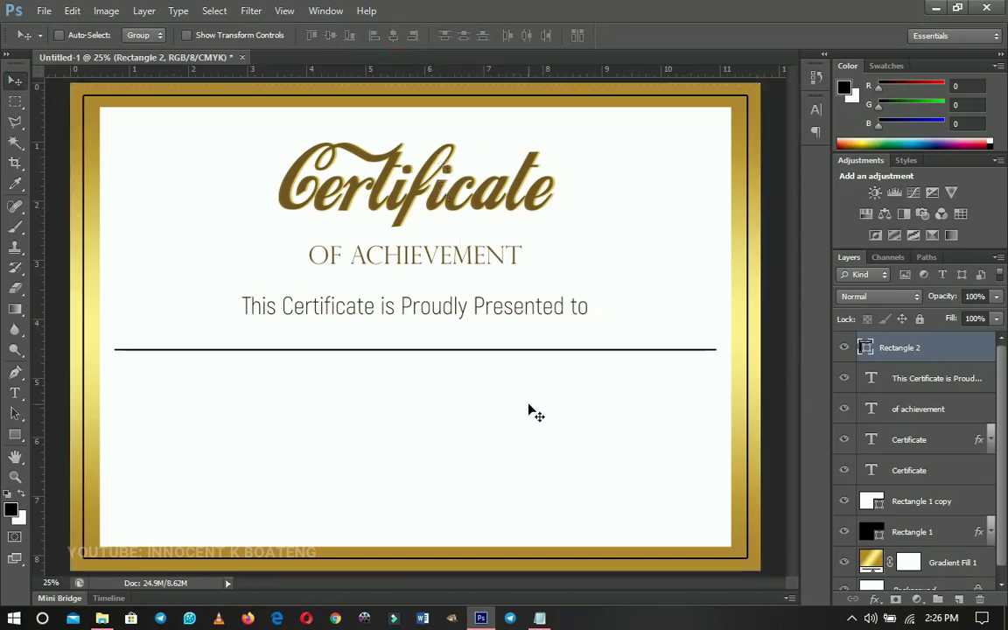
pyautogui.hotkey('shift', 'Down')
pyautogui.hotkey('shift', 'Down')
pyautogui.hotkey('shift', 'Down')
pyautogui.hotkey('shift', 'Down')
pyautogui.hotkey('shift', 'Down')
pyautogui.hotkey('shift', 'Down')
pyautogui.hotkey('shift', 'Down')
pyautogui.hotkey('shift', 'Down')
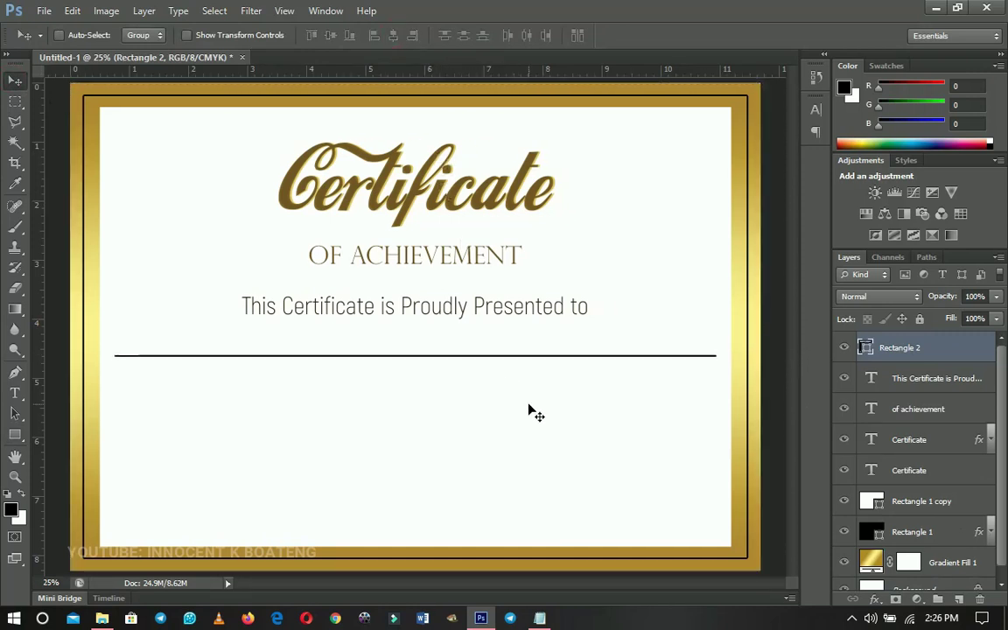
pyautogui.hotkey('shift', 'Down')
pyautogui.hotkey('shift', 'Down')
pyautogui.hotkey('shift', 'Down')
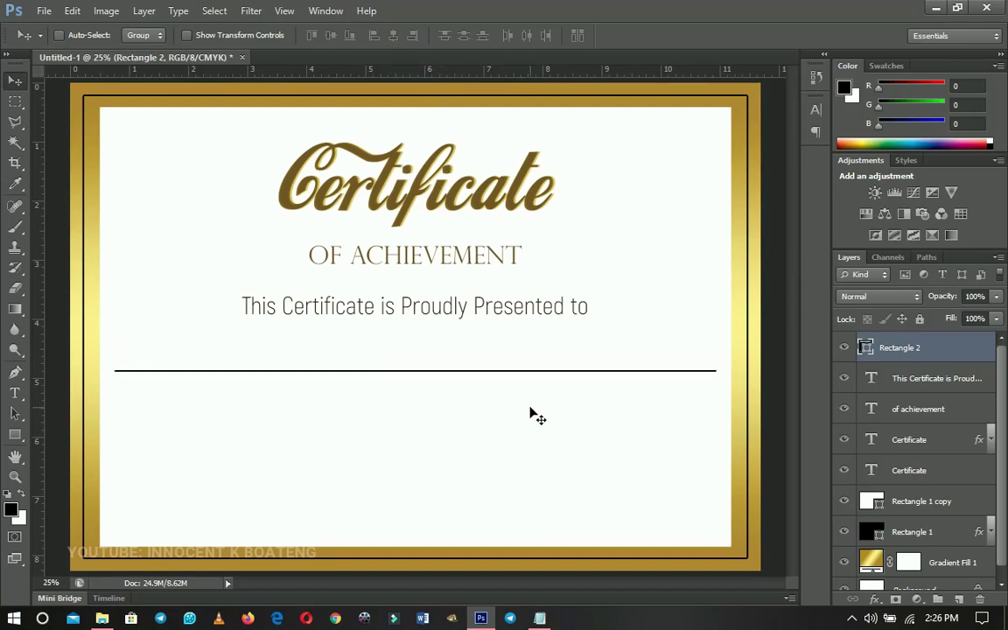
pyautogui.press('Down')
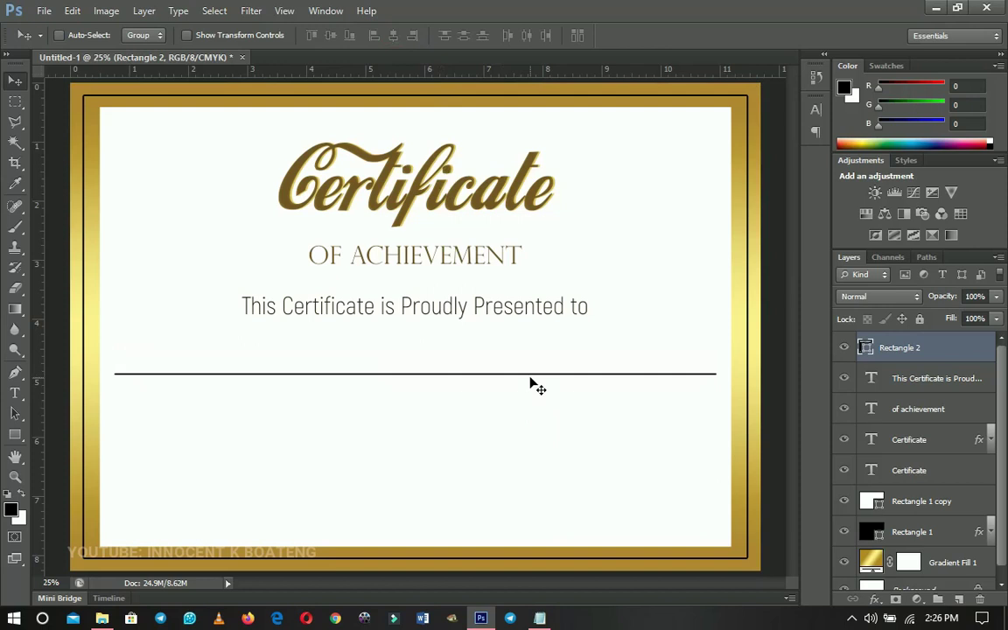
# Switch the presented-to line from Akrobat Light to Akrobat Regular.
pyautogui.press('t')
pyautogui.click(442, 305)
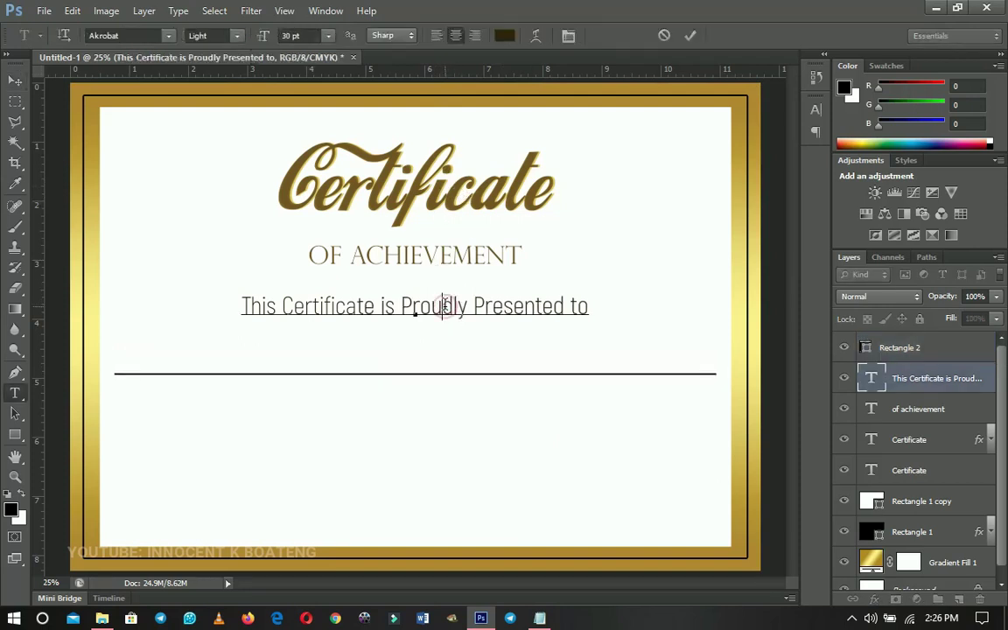
pyautogui.hotkey('ctrl', 'a')
pyautogui.click(240, 39)
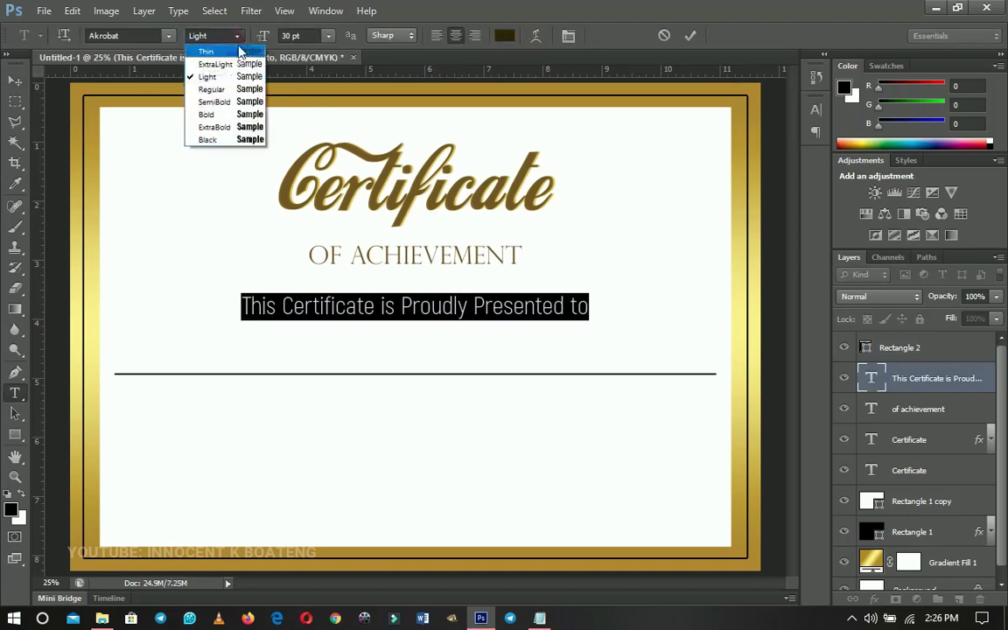
pyautogui.click(214, 81)
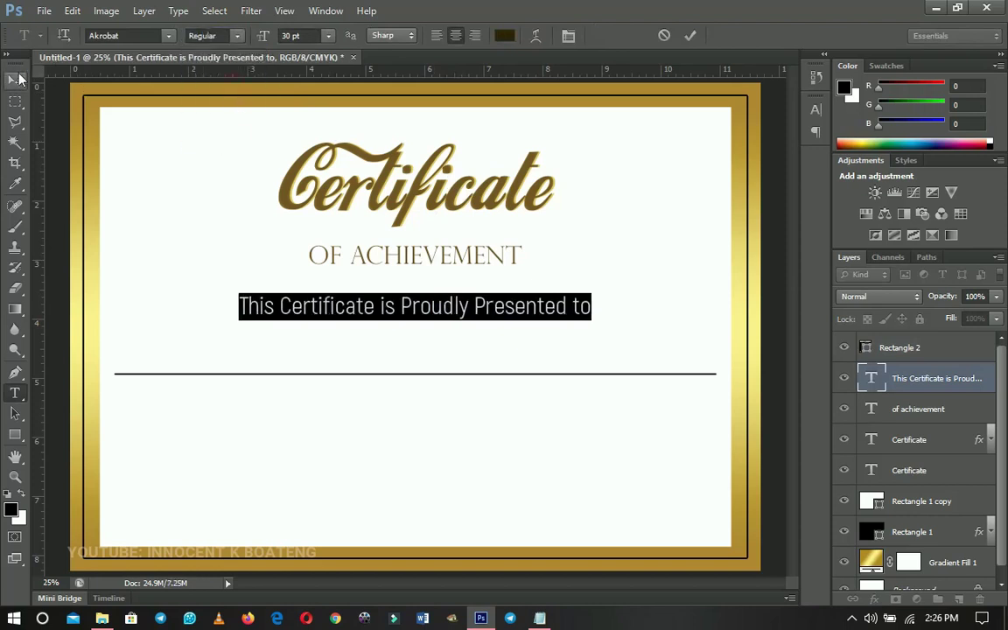
pyautogui.hotkey('ctrl', 'Return')
pyautogui.press('v')
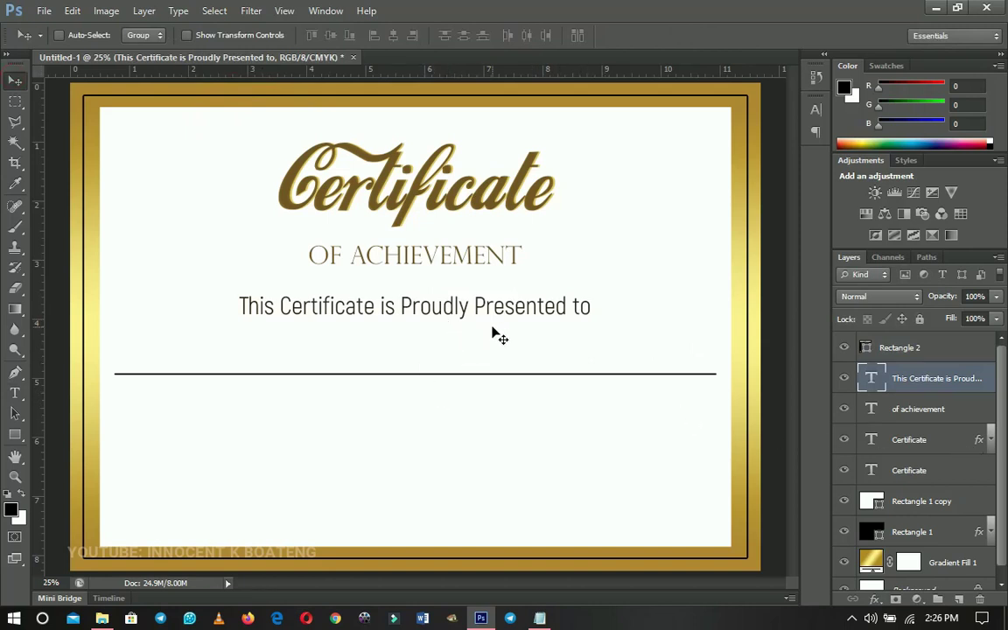
# Copy the presented-to line below the black line and paste in the DRESSMAKING apprenticeship sentence.
pyautogui.moveTo(500, 317); pyautogui.dragTo(500, 402)
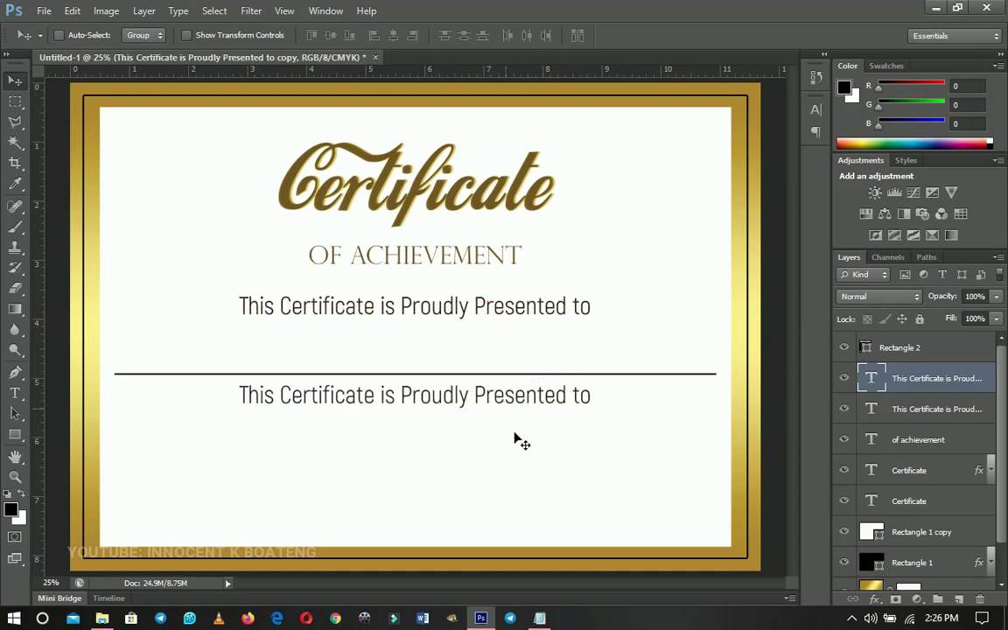
pyautogui.click(540, 618)
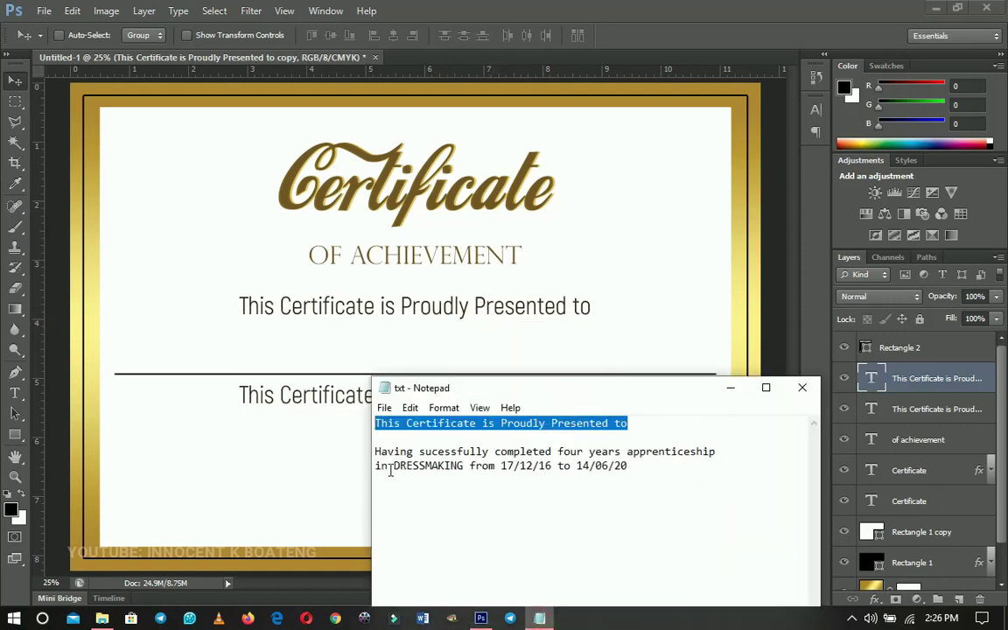
pyautogui.moveTo(376, 449); pyautogui.dragTo(638, 470)
pyautogui.hotkey('ctrl', 'c')
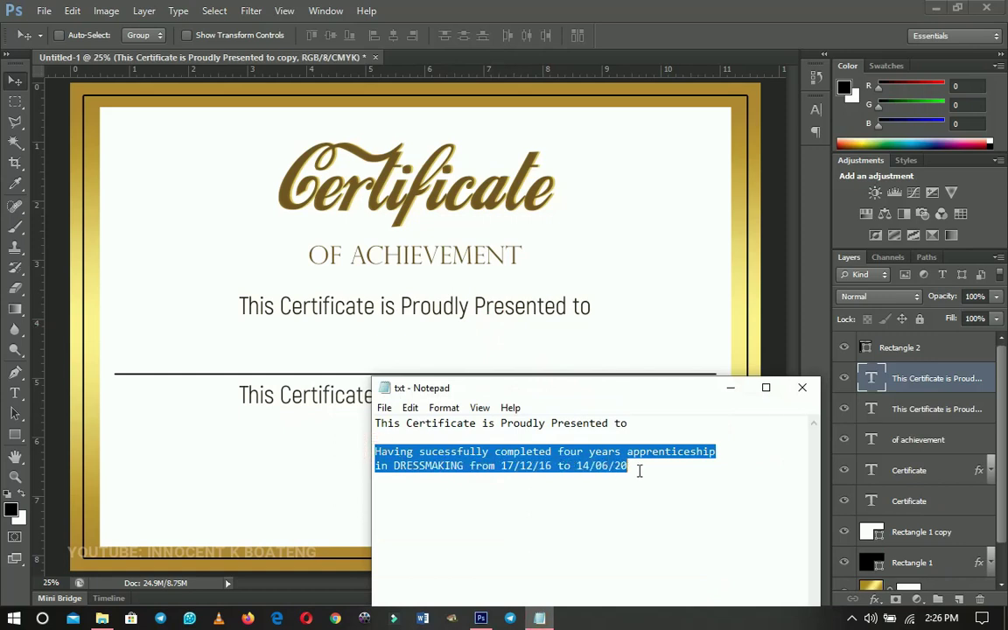
pyautogui.click(342, 418)
pyautogui.press('t')
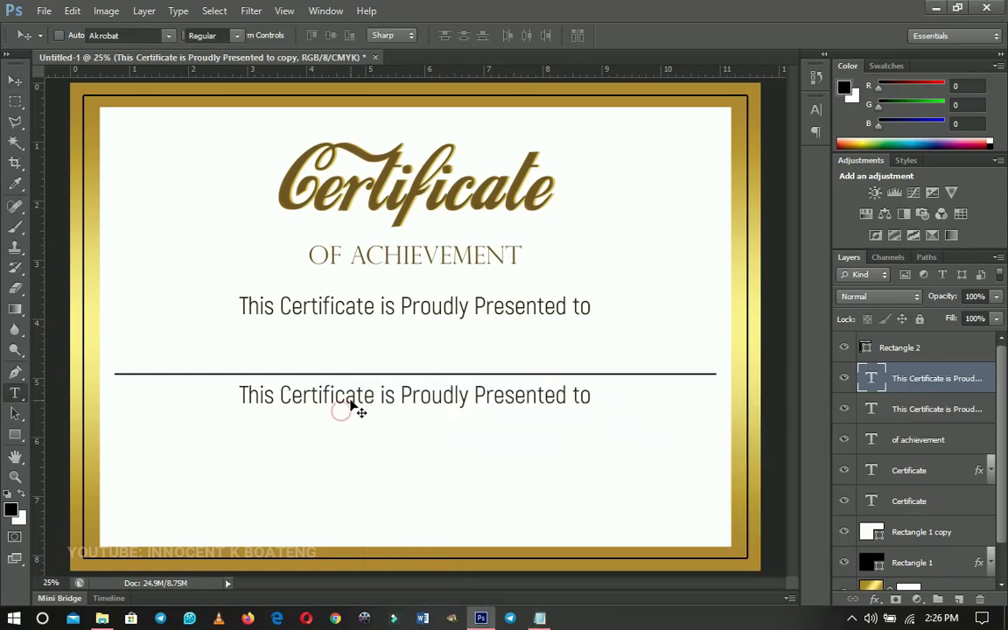
pyautogui.click(346, 401)
pyautogui.hotkey('ctrl', 'a')
pyautogui.hotkey('ctrl', 'v')
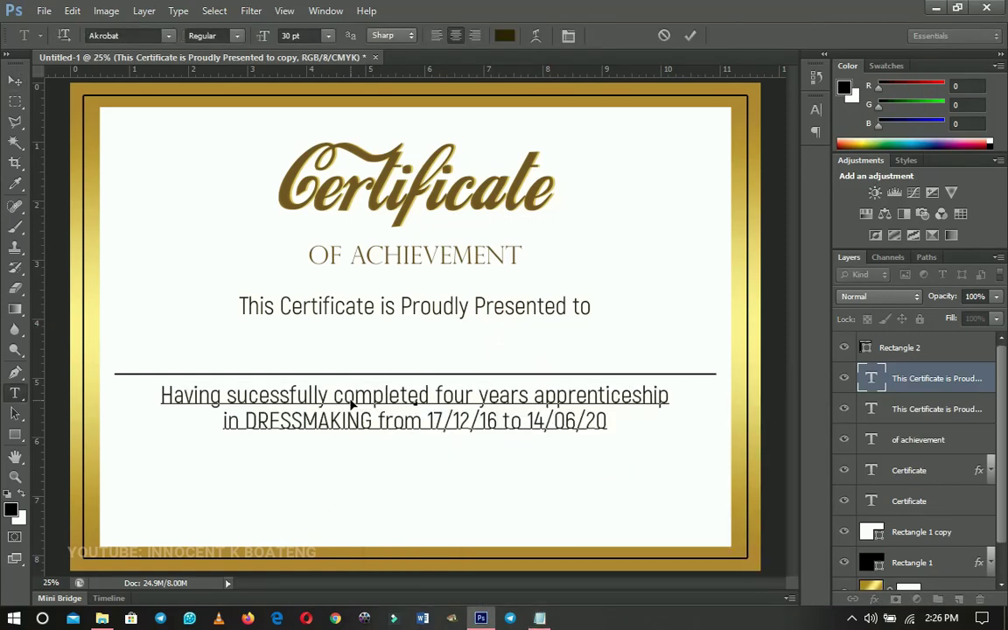
pyautogui.hotkey('ctrl', 'Return')
pyautogui.press('v')
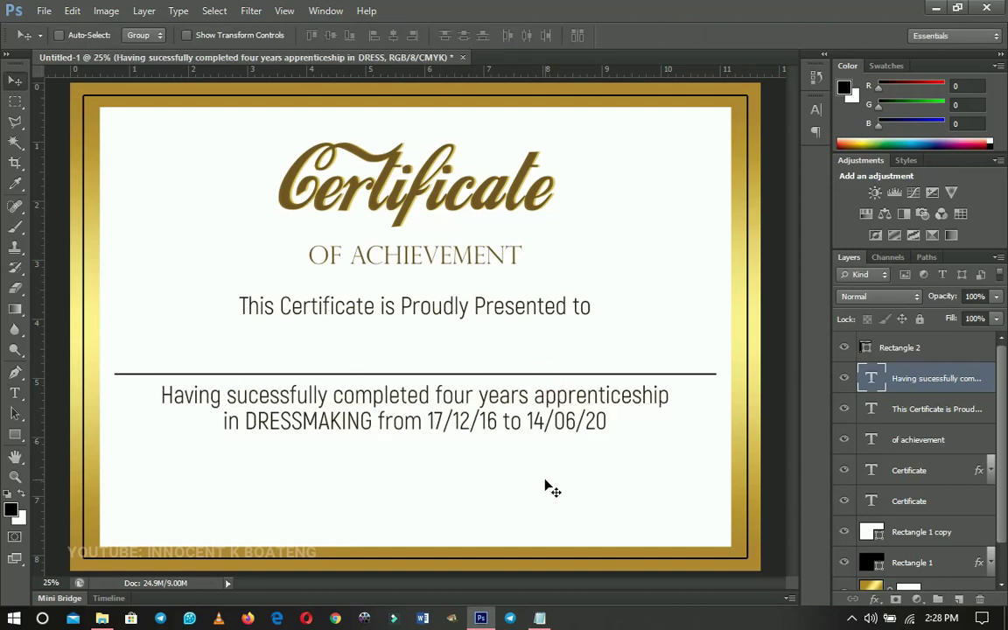
# Scale the apprenticeship paragraph slightly smaller and nudge it up.
pyautogui.hotkey('ctrl', 't')
pyautogui.moveTo(670, 434); pyautogui.dragTo(641, 425)
pyautogui.press('Return')
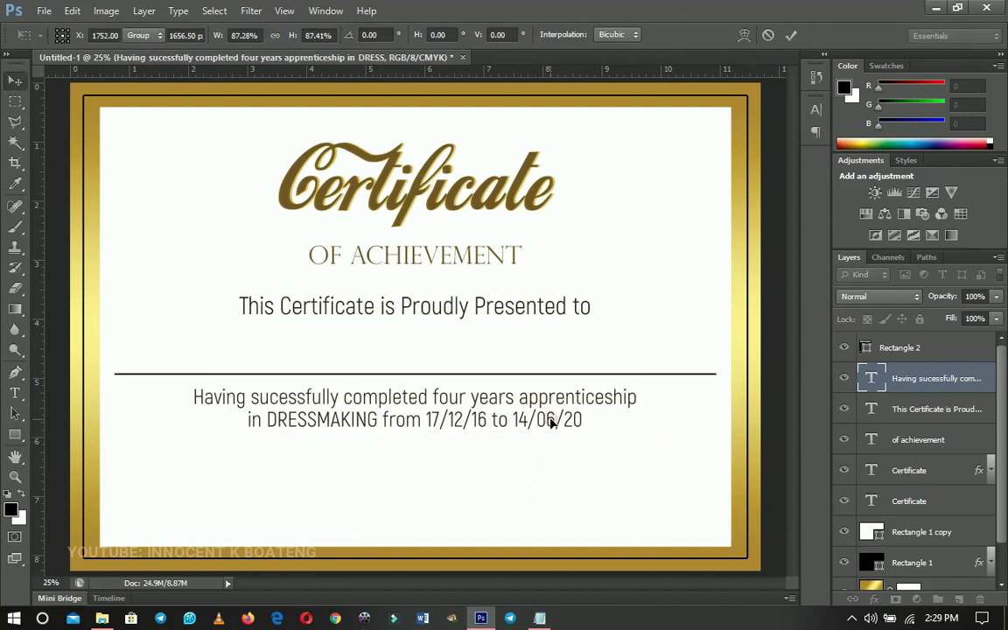
pyautogui.hotkey('shift', 'Up')
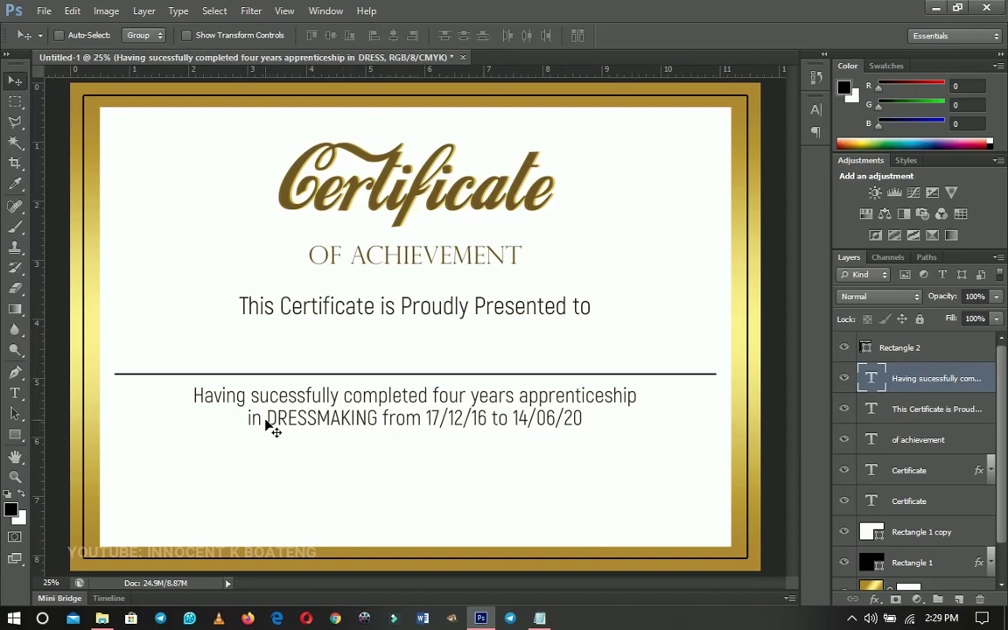
pyautogui.press('t')
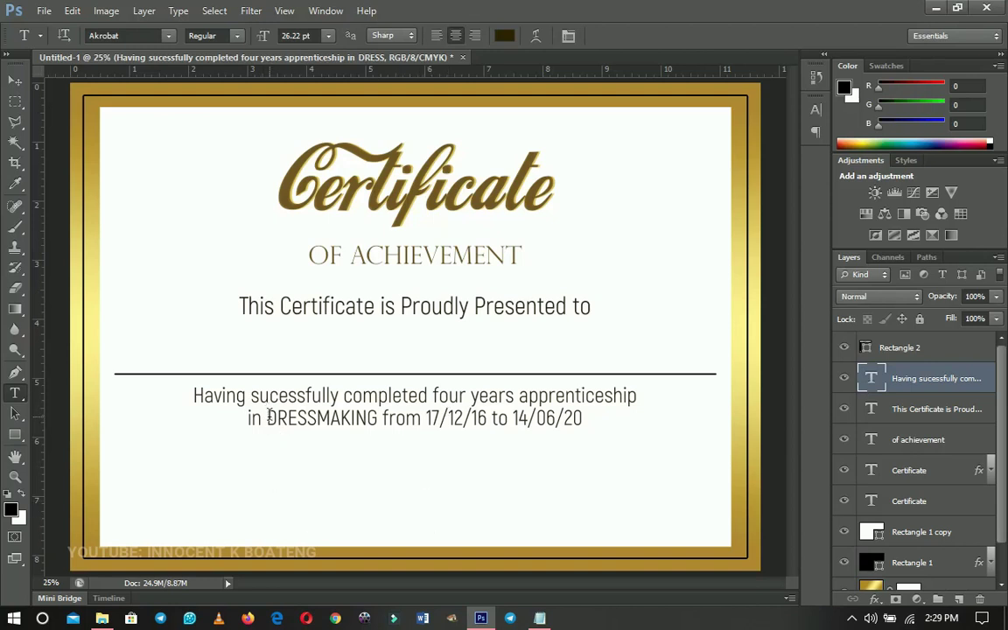
# Set DRESSMAKING to Akrobat Bold while the rest of the sentence stays Regular.
pyautogui.moveTo(267, 417); pyautogui.dragTo(375, 417)
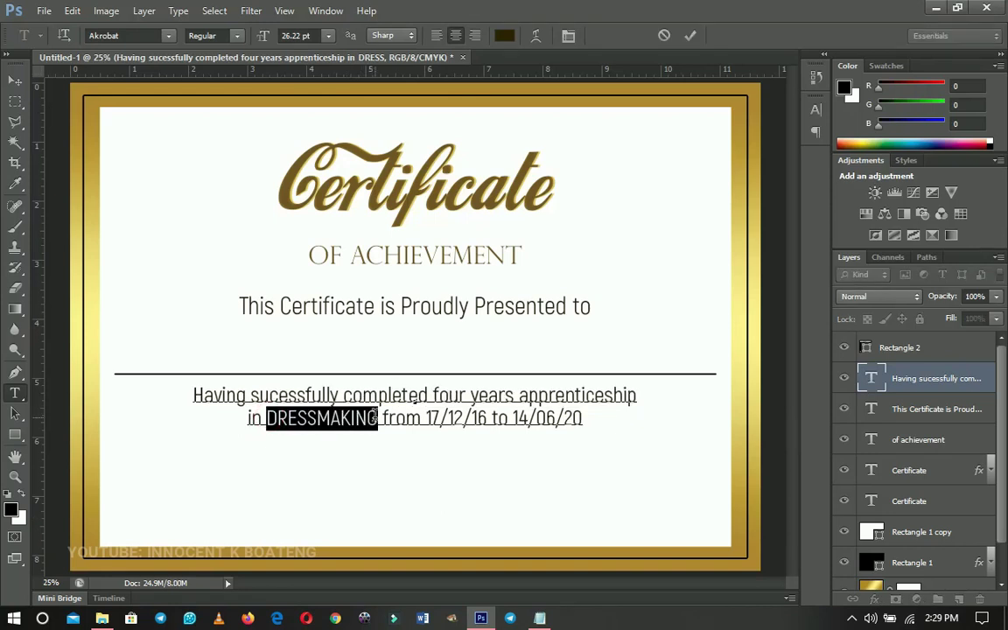
pyautogui.click(236, 35)
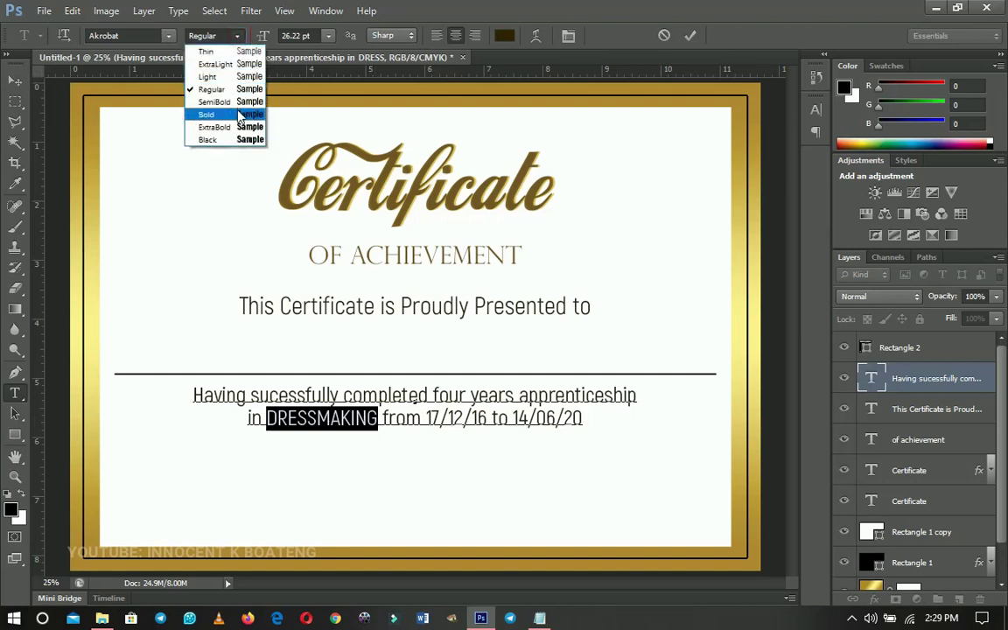
pyautogui.click(238, 114)
pyautogui.click(447, 422)
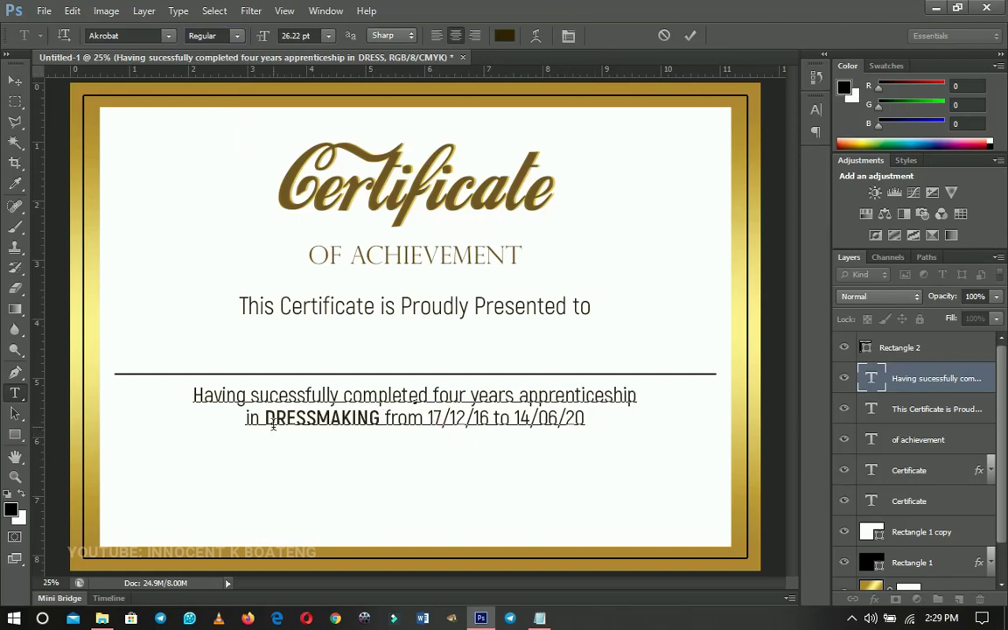
pyautogui.moveTo(275, 418); pyautogui.dragTo(297, 418)
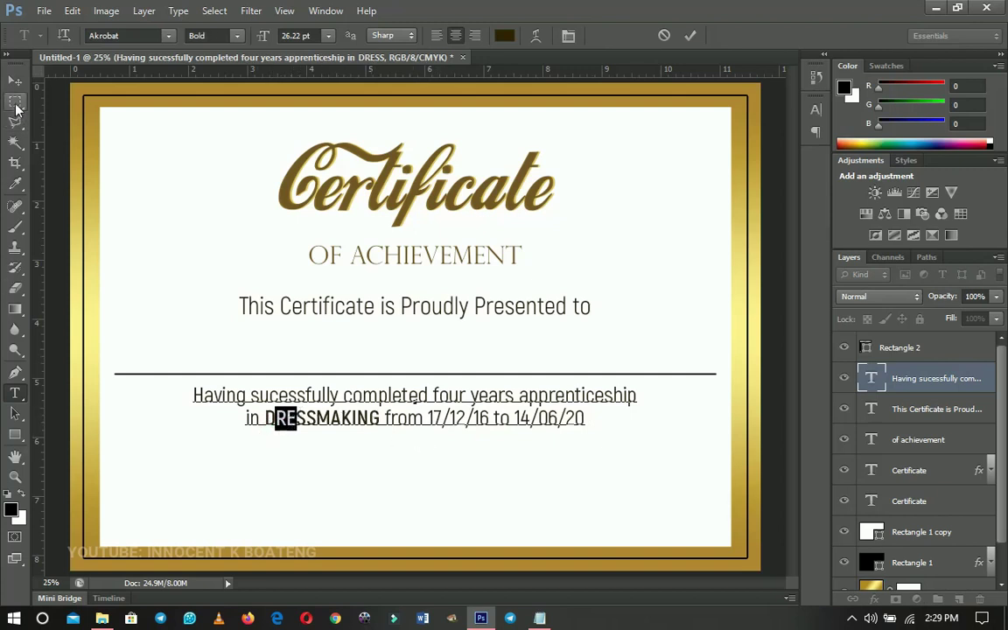
pyautogui.click(15, 81)
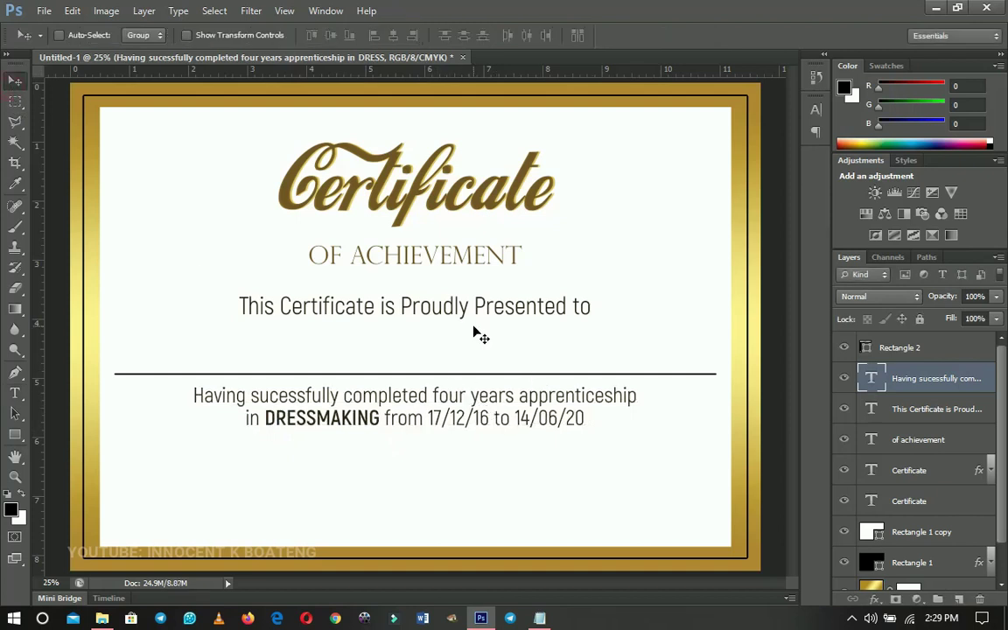
# Nudge the black line and achievement text down together.
pyautogui.click(910, 349)
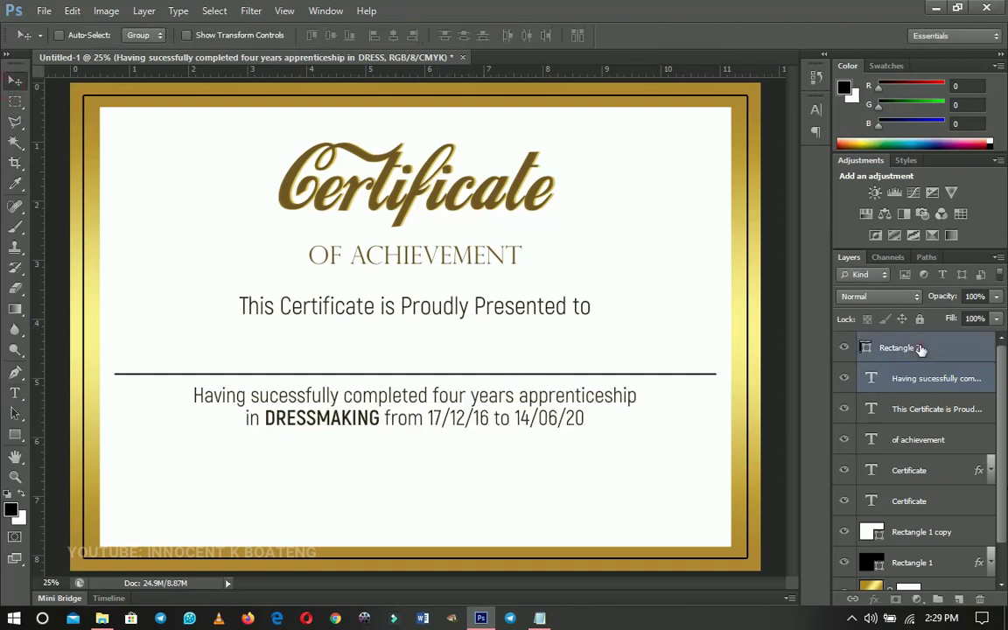
pyautogui.press('Down')
pyautogui.press('Down')
pyautogui.press('Down')
pyautogui.press('Down')
pyautogui.press('Down')
pyautogui.press('Down')
pyautogui.press('Down')
pyautogui.press('Down')
pyautogui.press('Down')
pyautogui.press('Down')
pyautogui.press('Down')
pyautogui.press('Down')
pyautogui.press('Down')
pyautogui.press('Down')
pyautogui.press('Down')
pyautogui.press('Down')
pyautogui.press('Down')
pyautogui.press('Down')
pyautogui.press('Down')
pyautogui.press('Down')
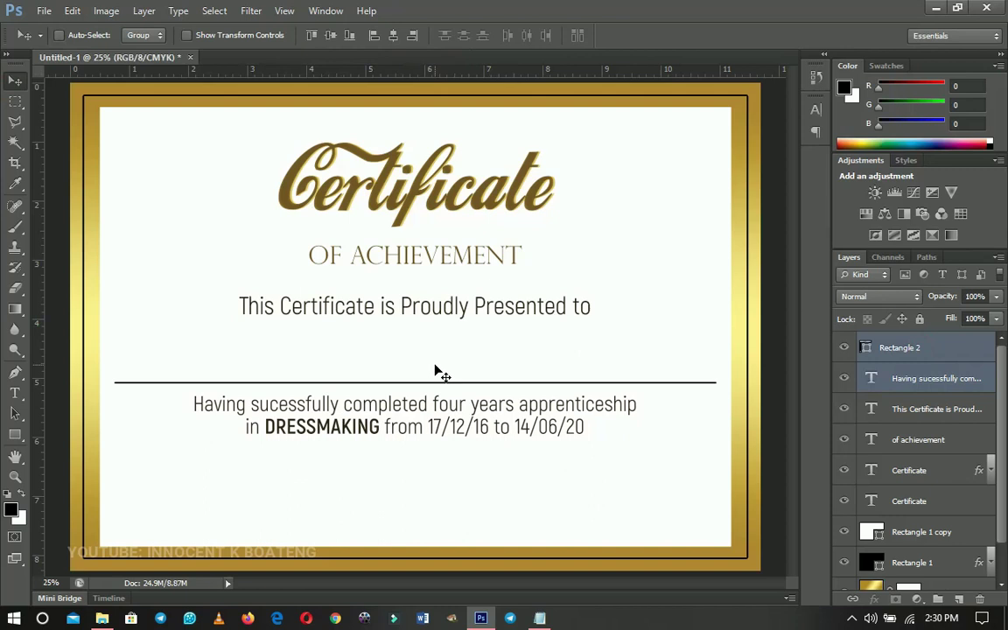
pyautogui.click(922, 348)
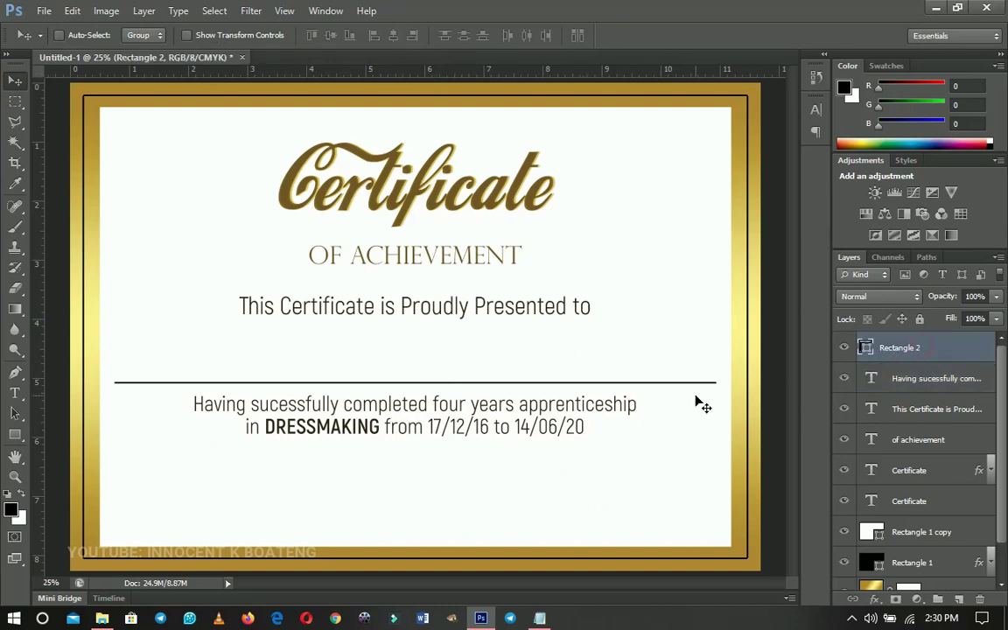
# Duplicate the black line near the bottom and shorten it to about 58% width.
pyautogui.hotkey('ctrl', 'j')
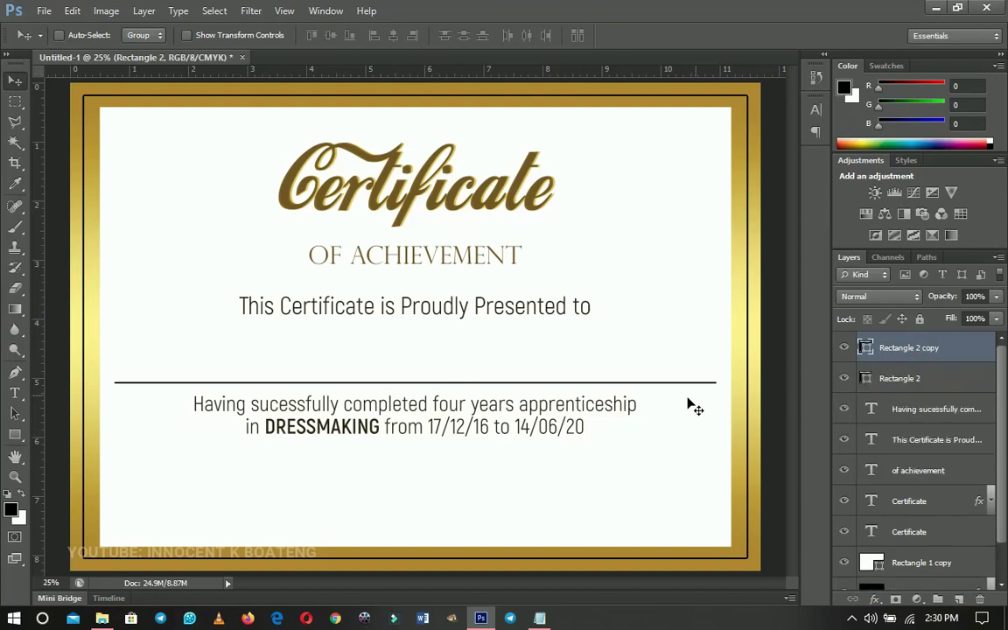
pyautogui.moveTo(509, 329); pyautogui.dragTo(511, 449)
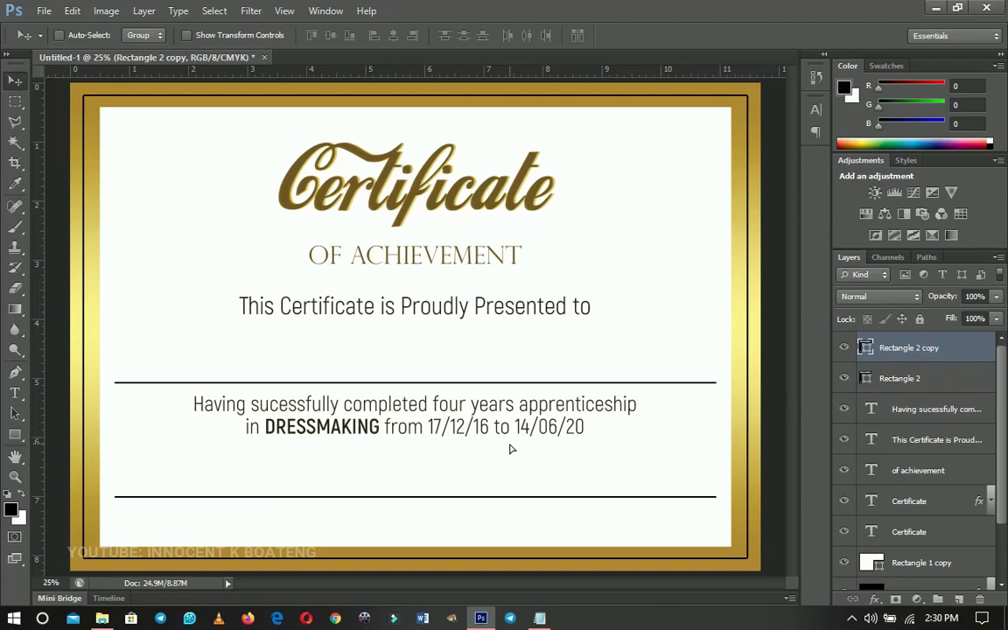
pyautogui.hotkey('ctrl', 't')
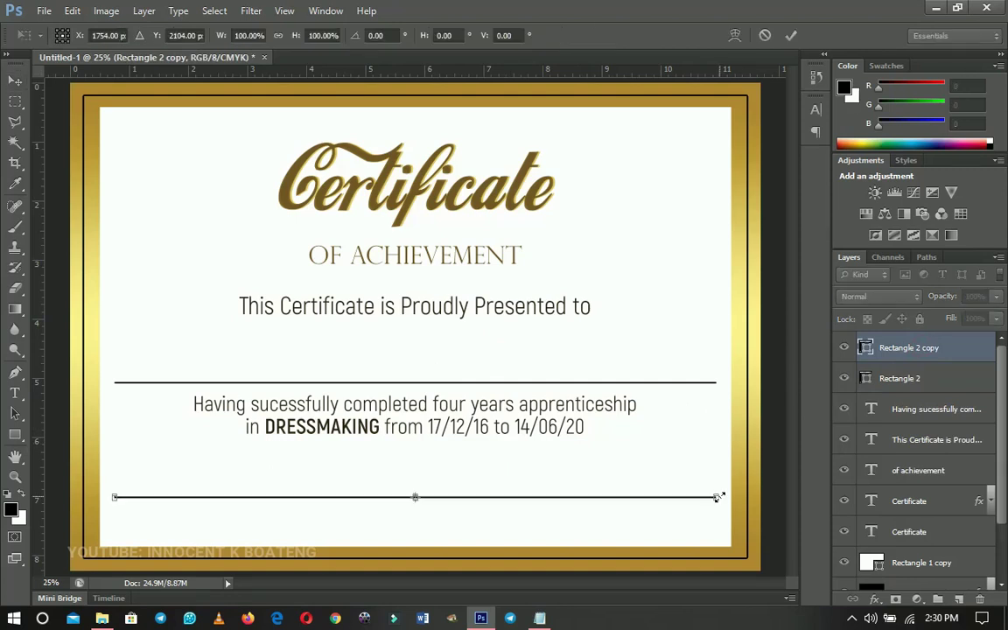
pyautogui.moveTo(716, 497); pyautogui.dragTo(531, 496)
pyautogui.press('Return')
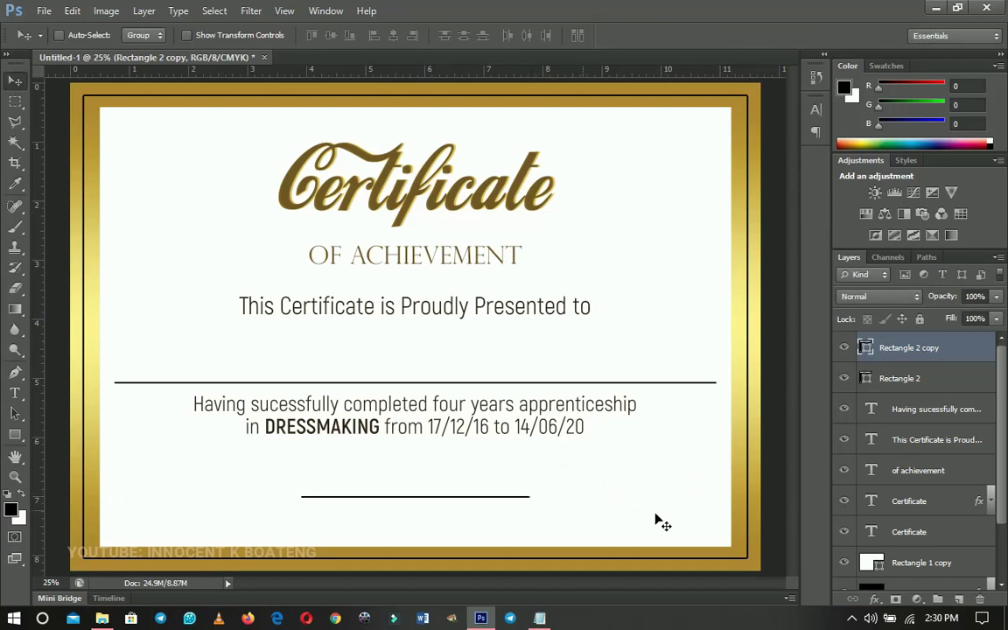
pyautogui.click(910, 408)
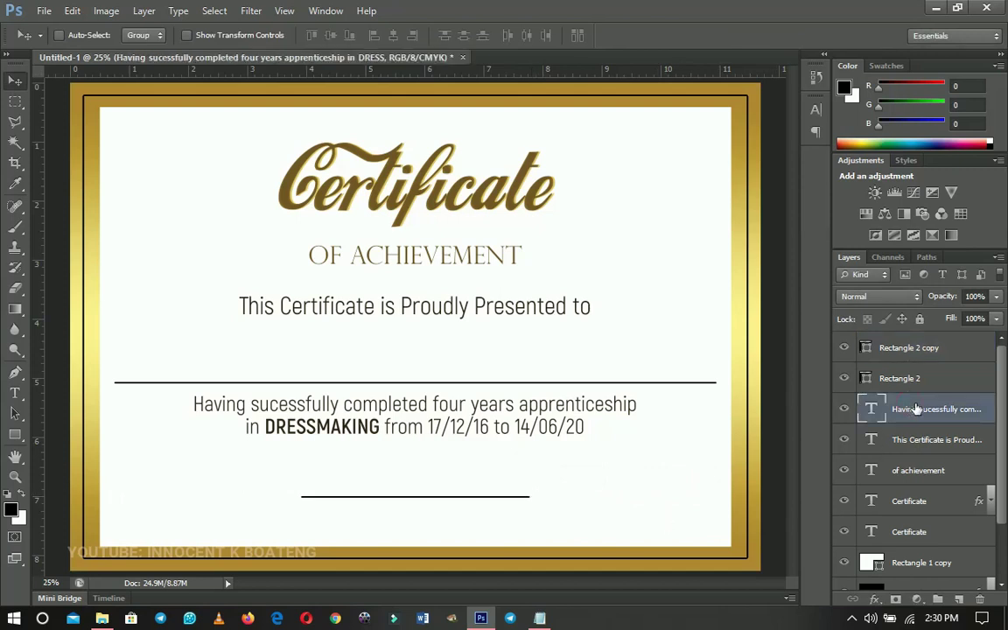
# Duplicate the achievement text below the signature line and replace it with the signer's name.
pyautogui.hotkey('ctrl', 'j')
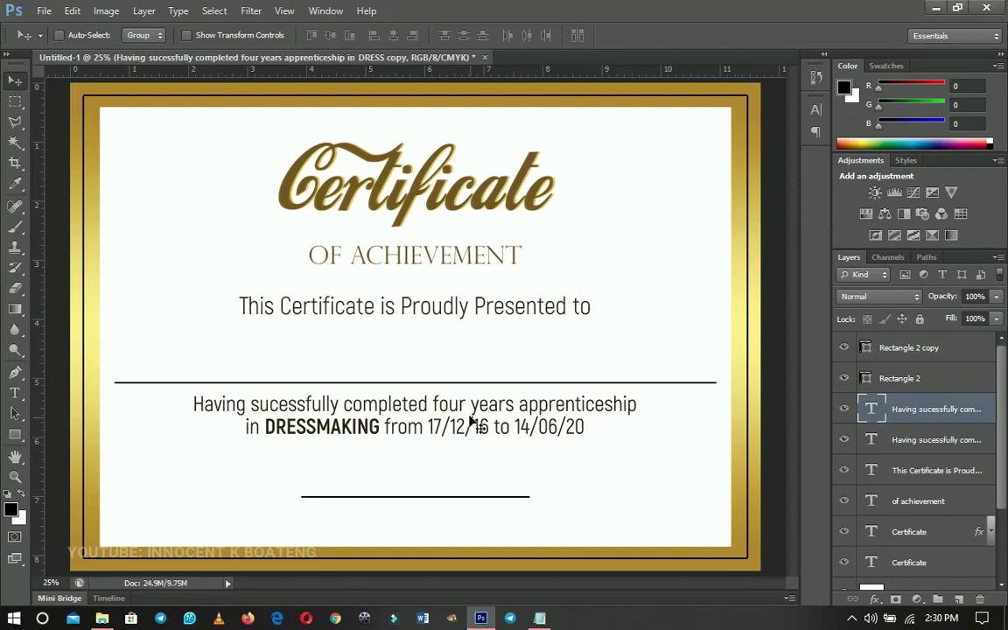
pyautogui.moveTo(463, 431); pyautogui.dragTo(461, 535)
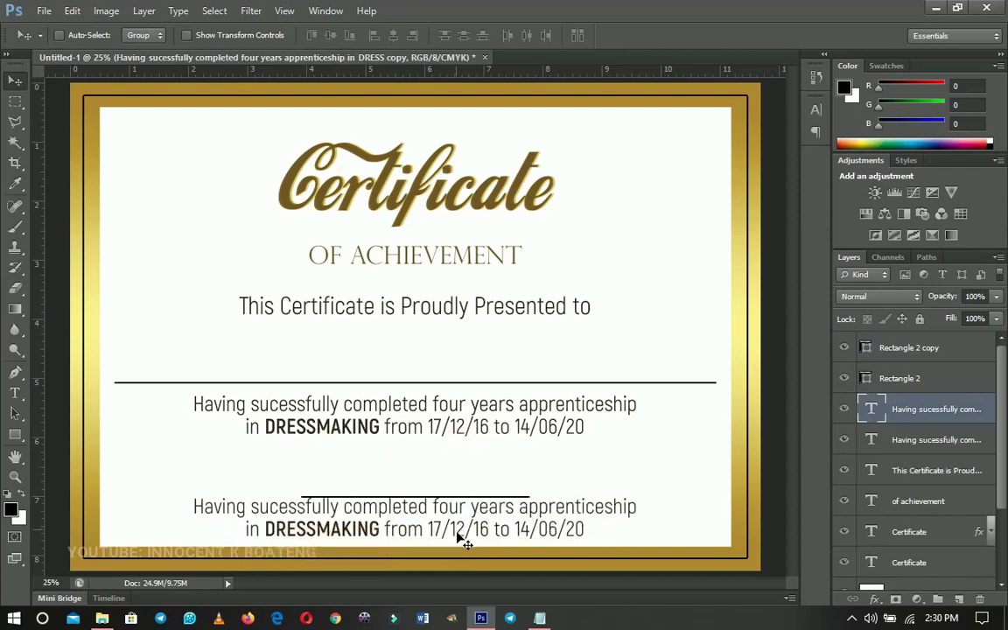
pyautogui.press('t')
pyautogui.click(456, 532)
pyautogui.hotkey('ctrl', 'a')
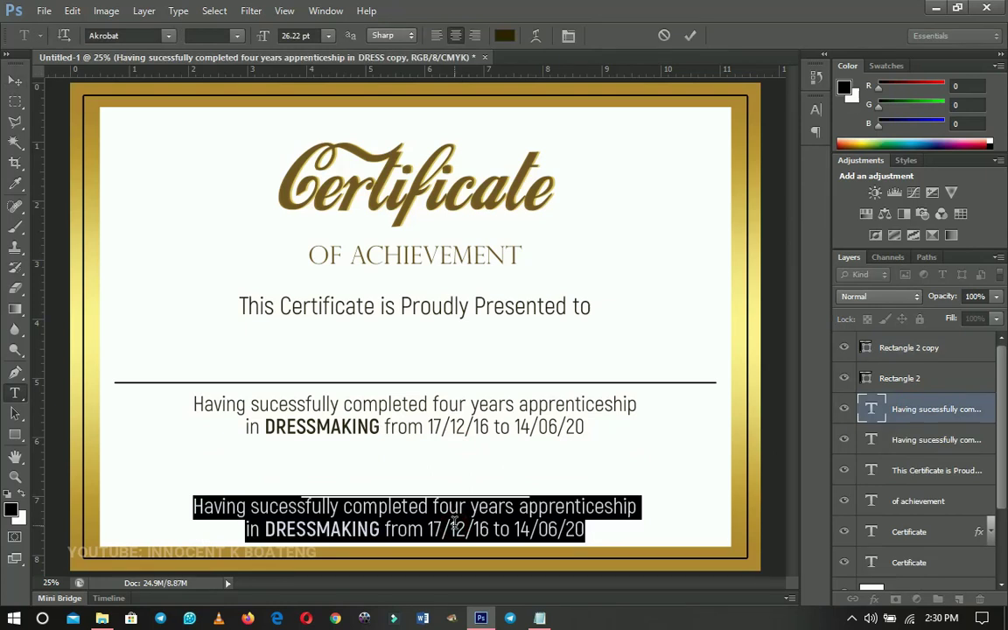
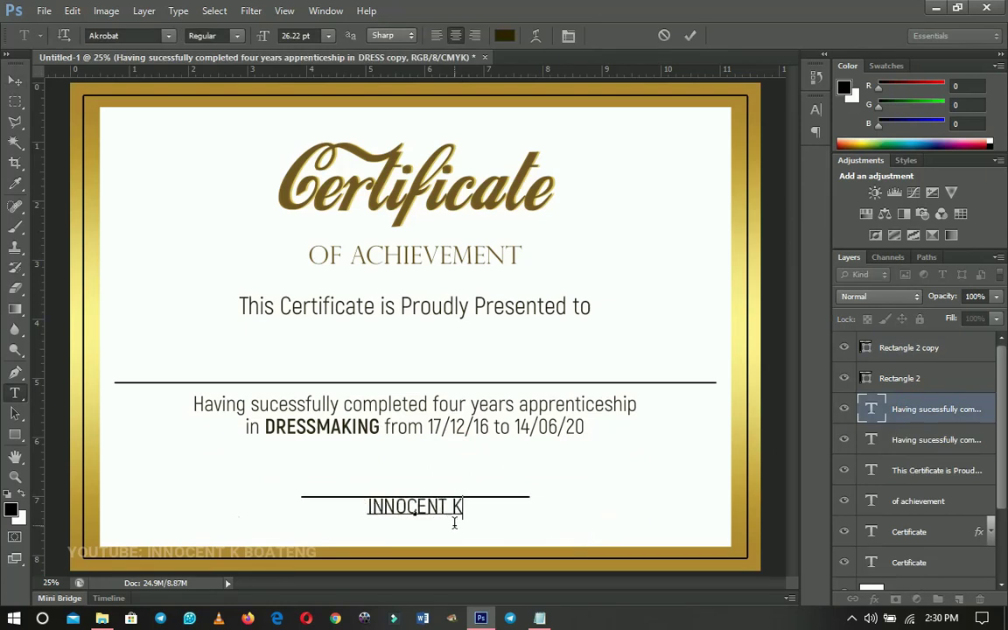
# Set the name to SemiBold and add (MASTER) on a second line beneath it.
pyautogui.hotkey('ctrl', 'a')
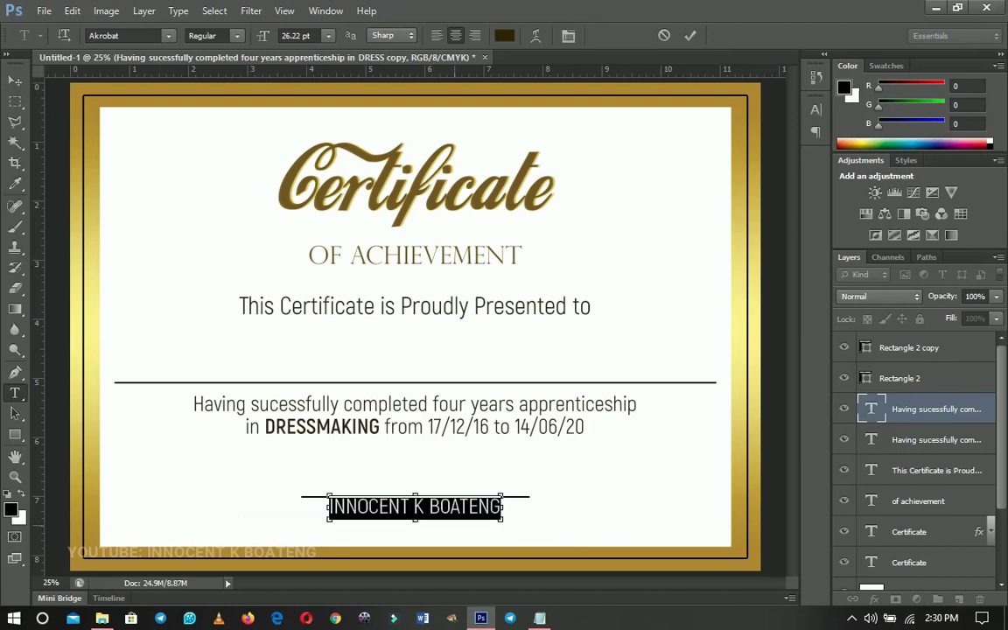
pyautogui.click(237, 36)
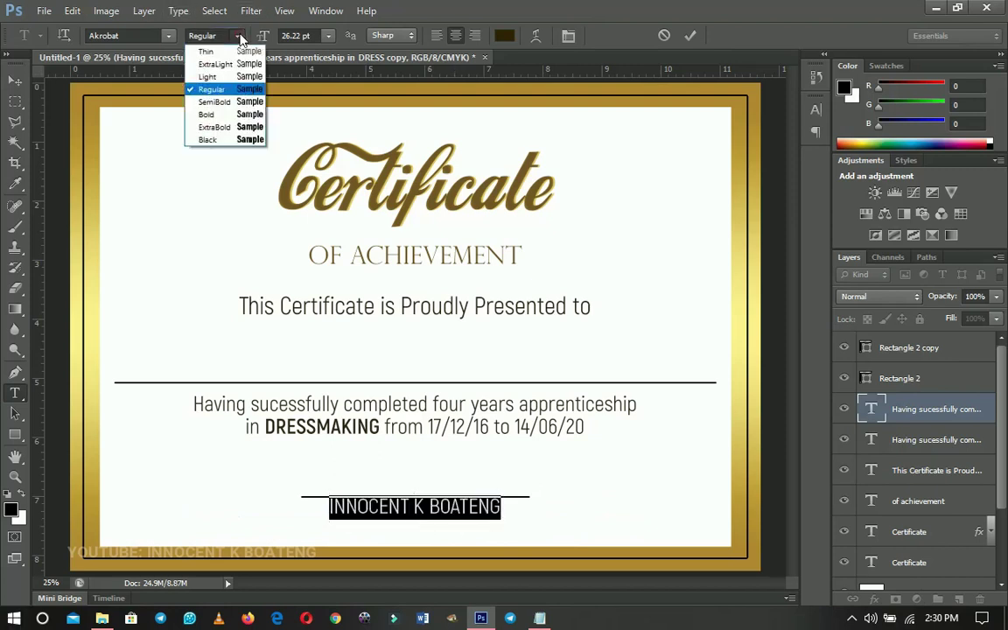
pyautogui.click(242, 105)
pyautogui.click(501, 510)
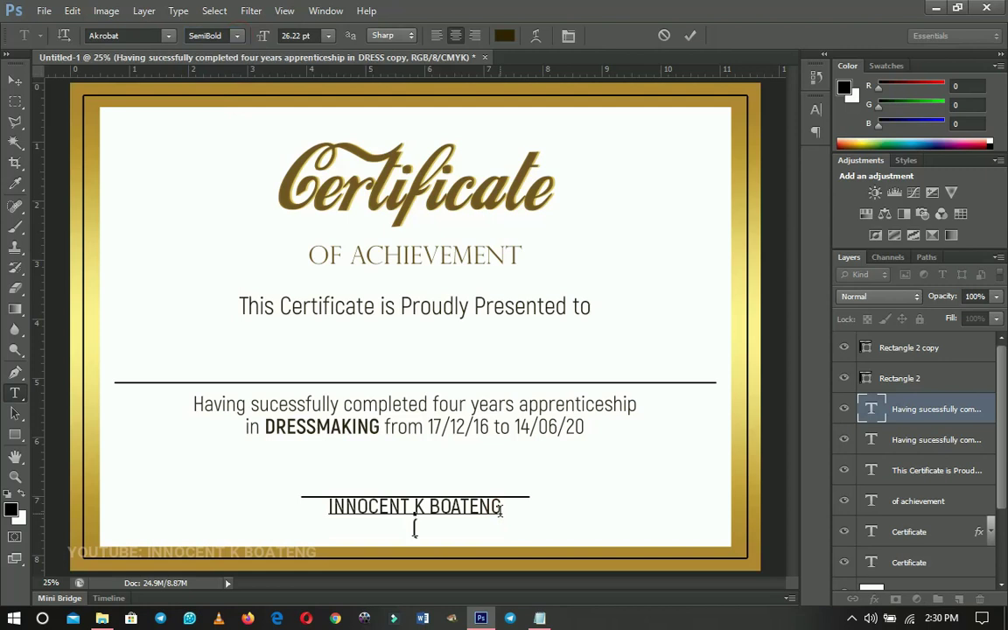
pyautogui.write('(MASTER)')
pyautogui.click(15, 80)
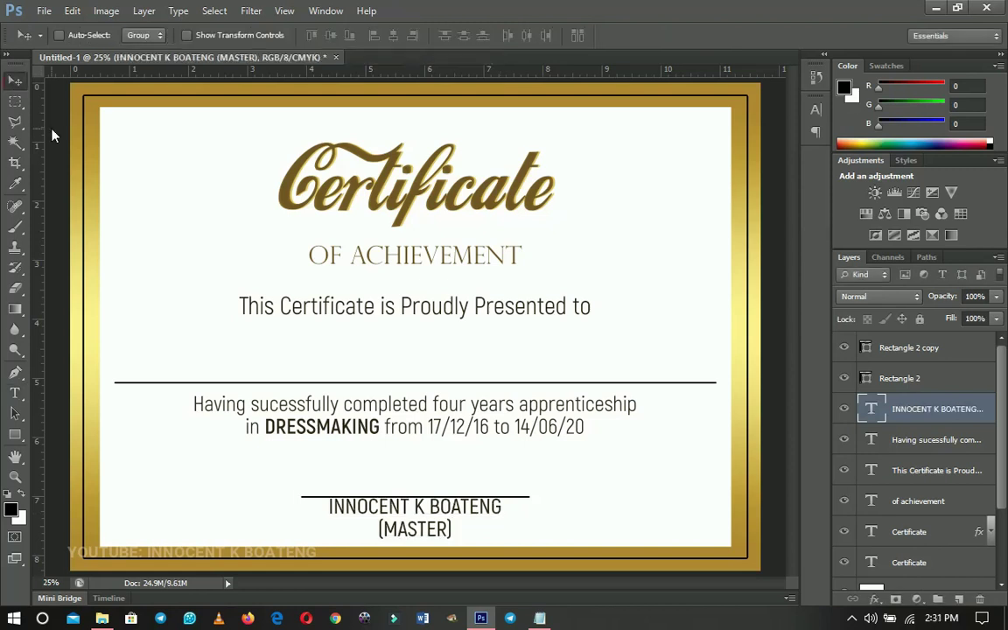
# Change the signer's name from SemiBold to Bold and commit the text.
pyautogui.press('Down')
pyautogui.press('Down')
pyautogui.press('Down')
pyautogui.press('Down')
pyautogui.press('Down')
pyautogui.press('Down')
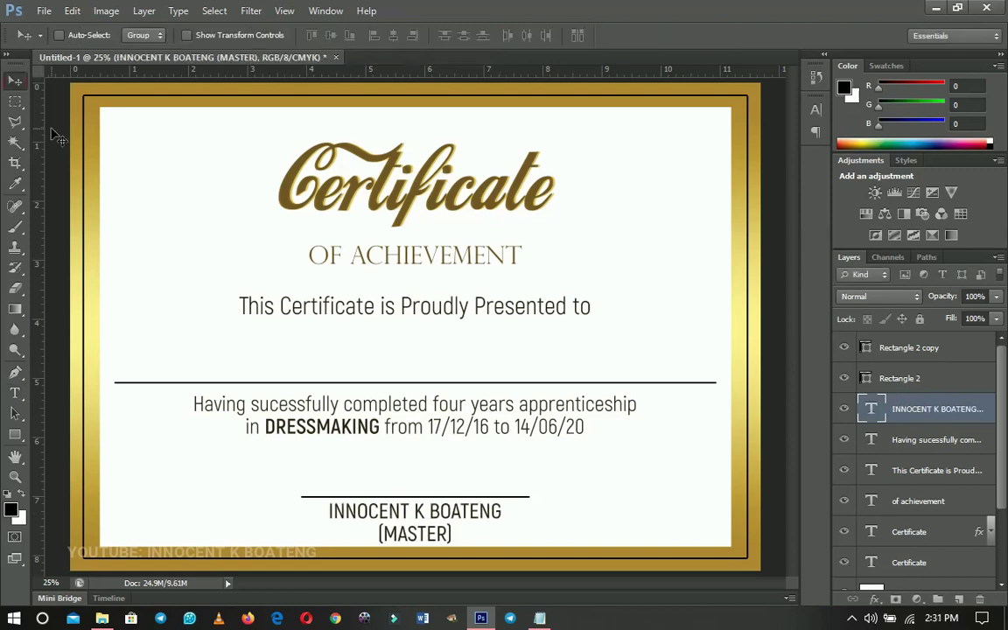
pyautogui.doubleClick(415, 514)
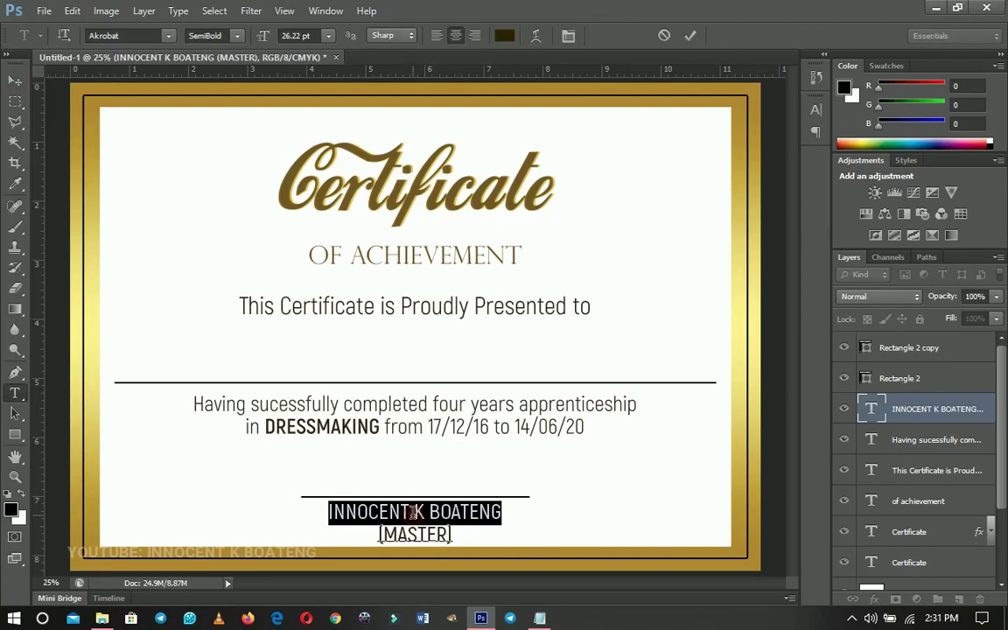
pyautogui.click(238, 39)
pyautogui.click(210, 112)
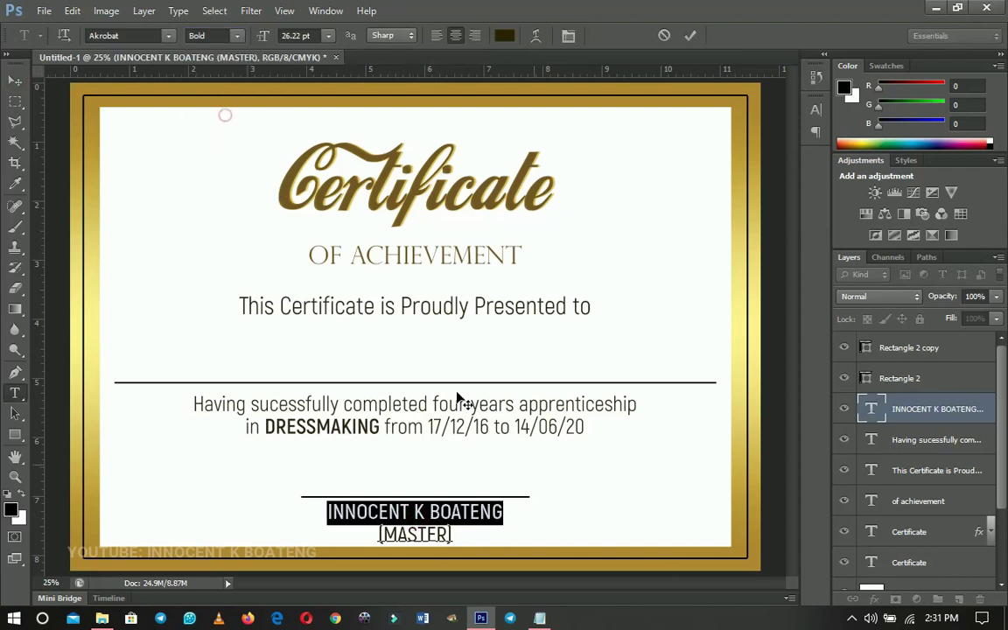
pyautogui.hotkey('ctrl', 'Return')
pyautogui.press('v')
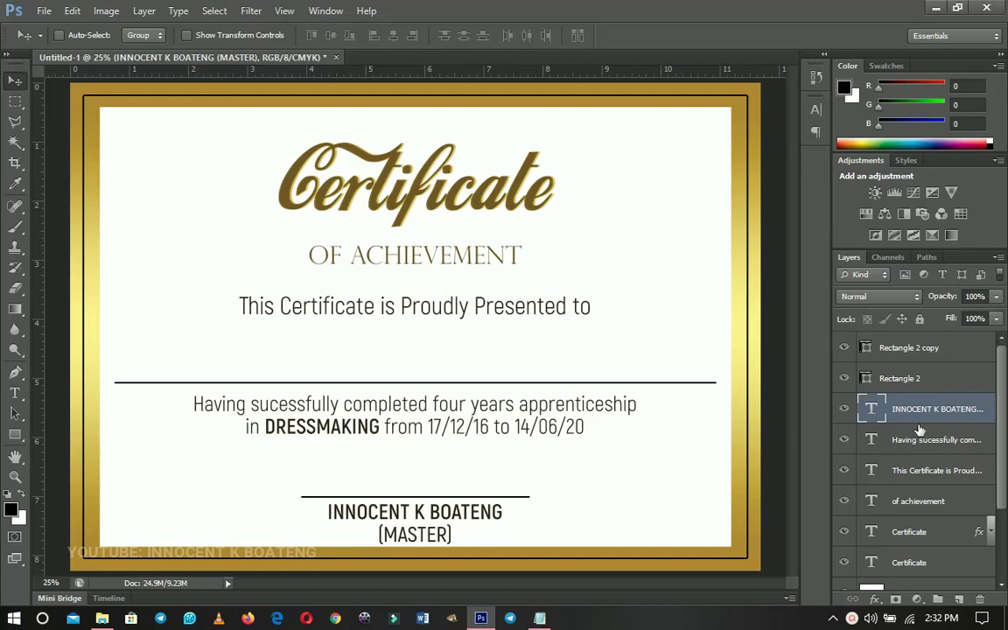
# Nudge the signature line and name caption together so they sit snugly.
pyautogui.keyDown('ctrl'); pyautogui.click(917, 351); pyautogui.keyUp('ctrl')
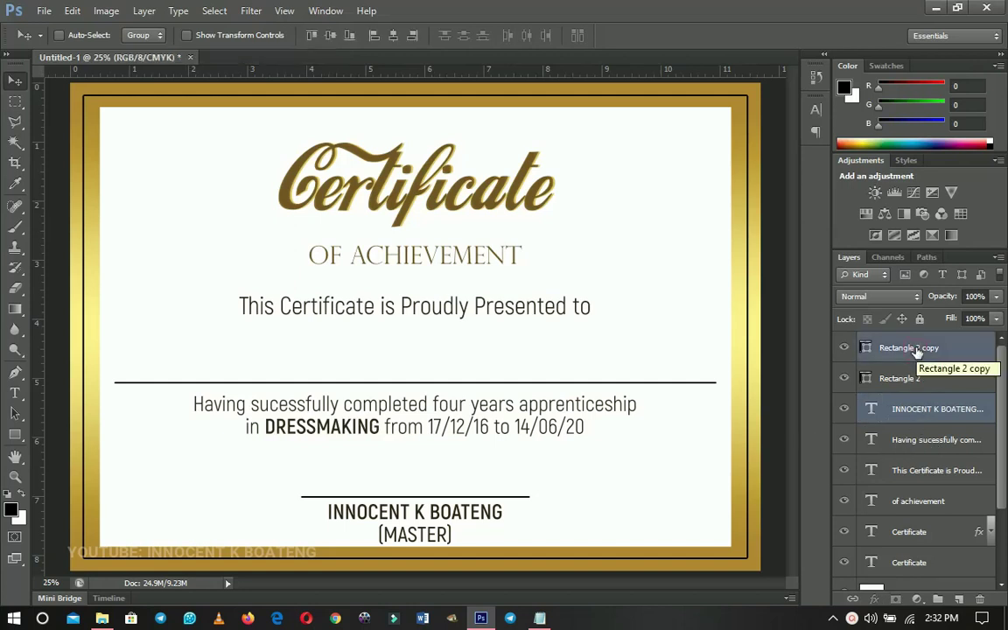
pyautogui.hotkey('shift', 'Up')
pyautogui.hotkey('shift', 'Up')
pyautogui.hotkey('shift', 'Up')
pyautogui.hotkey('shift', 'Up')
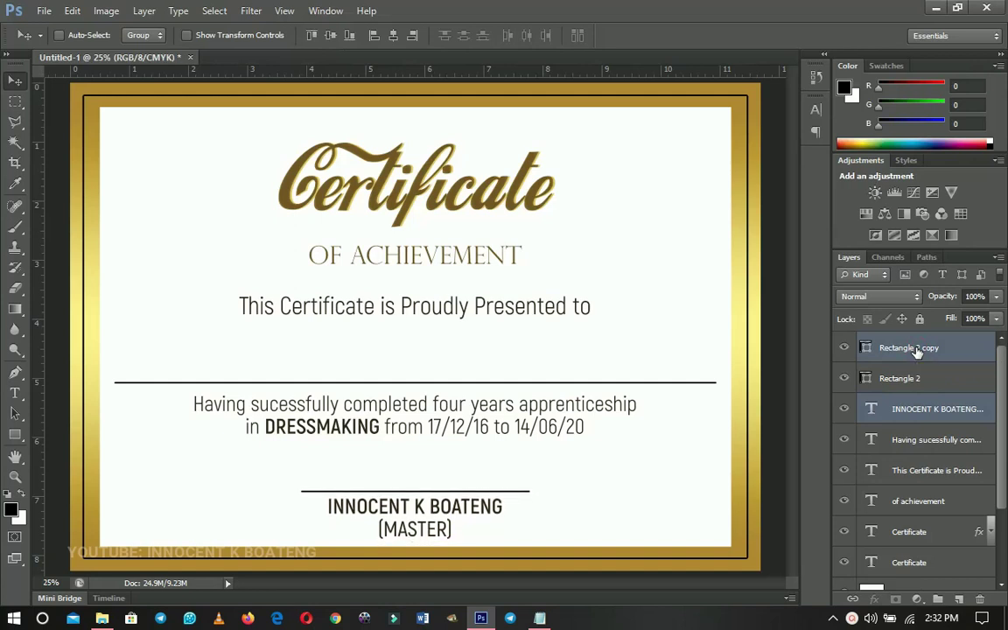
pyautogui.press('Down')
pyautogui.press('Down')
pyautogui.press('Down')
pyautogui.press('Down')
pyautogui.press('Down')
pyautogui.press('Down')
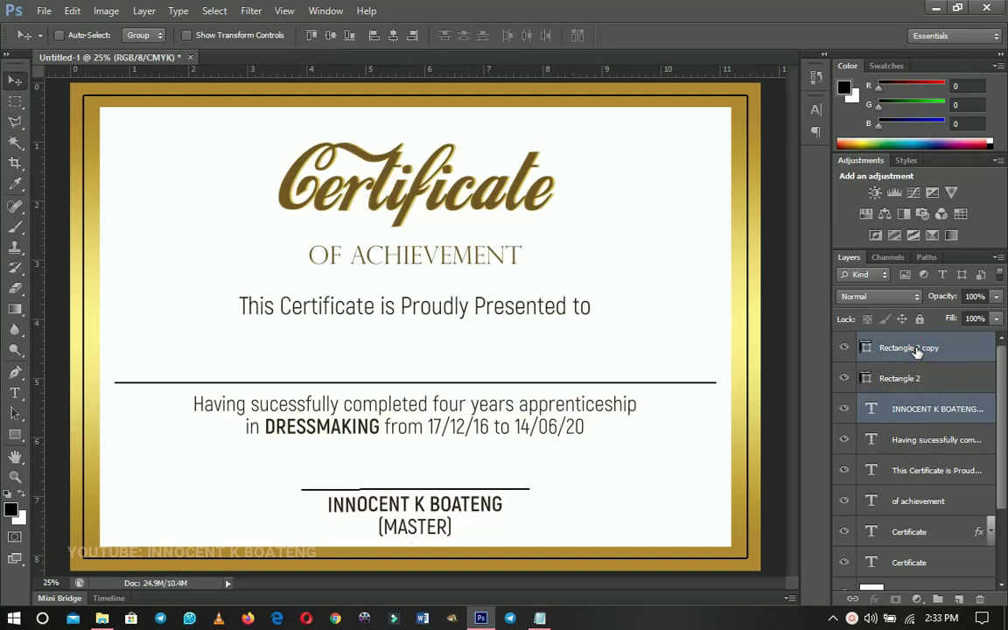
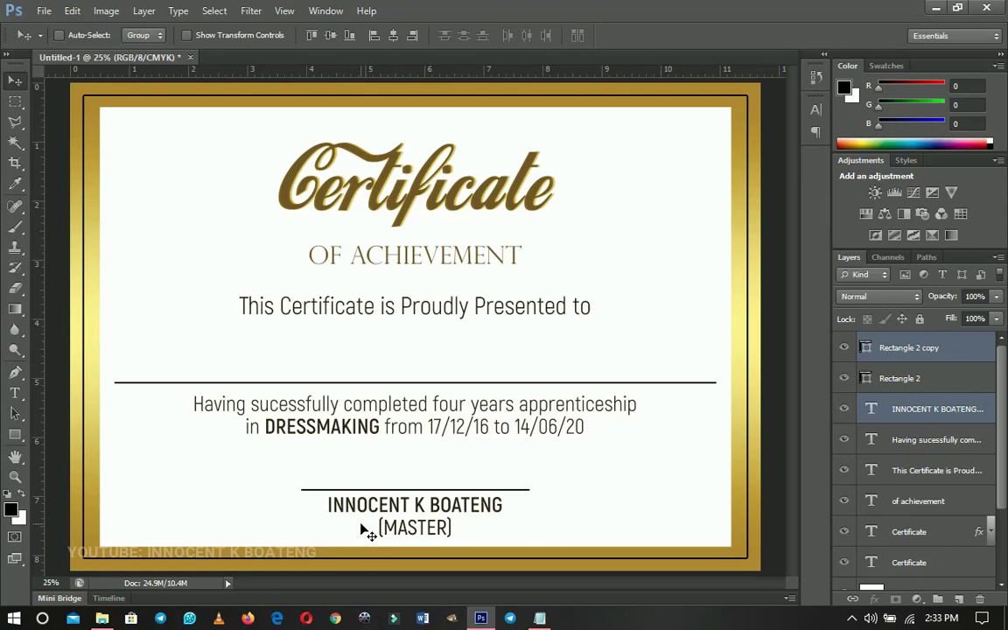
# Place the Sewing-Machine-PNG-Transparent-Picture image from the Certificate folder onto the certificate as a new layer.
pyautogui.click(102, 618)
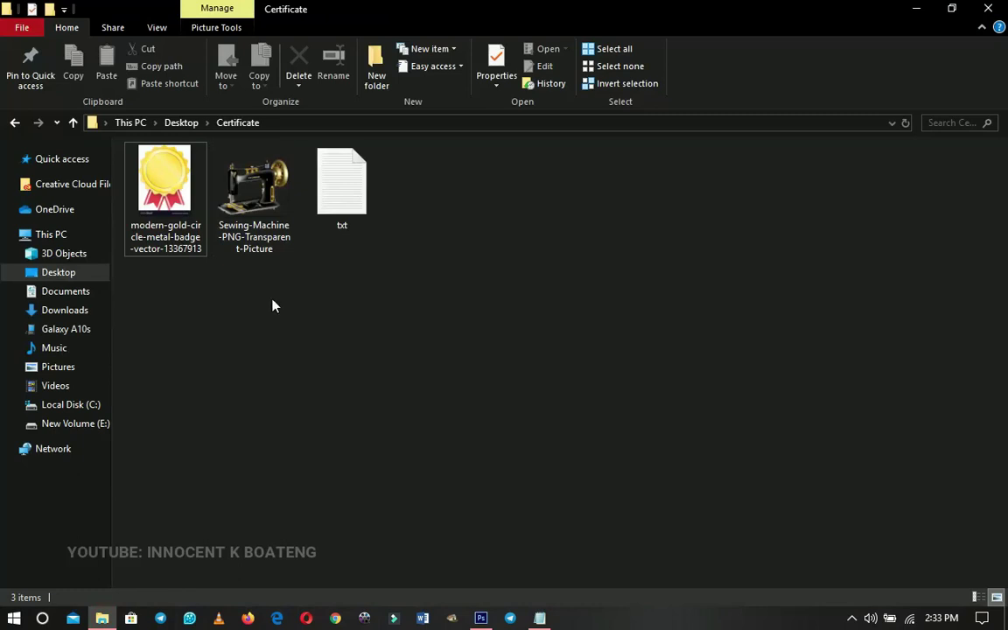
pyautogui.moveTo(243, 181); pyautogui.dragTo(260, 509)
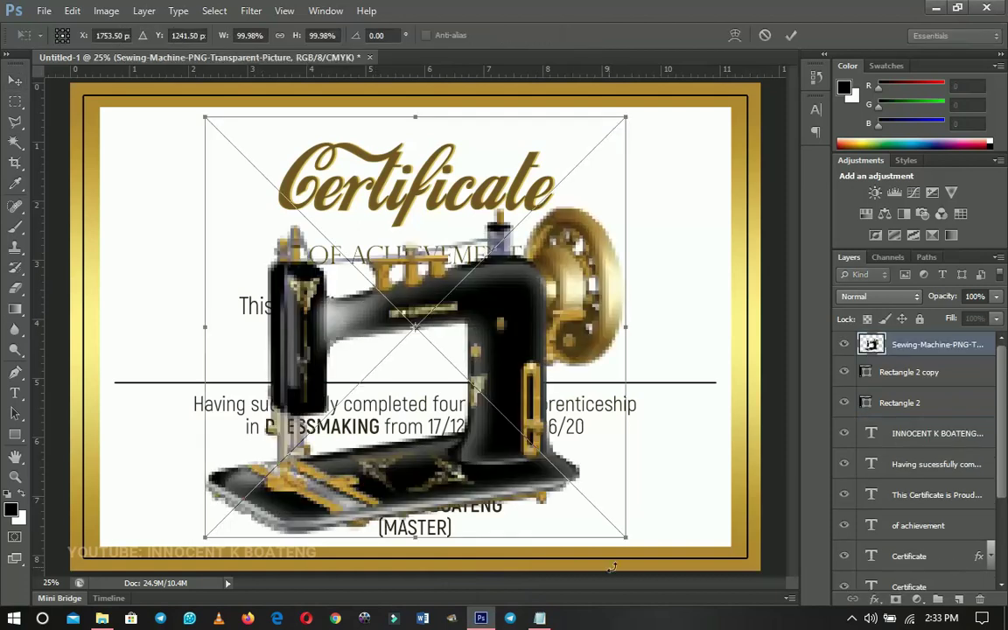
# Scale the sewing machine picture to about a quarter and set it in the lower-left corner.
pyautogui.moveTo(625, 535); pyautogui.dragTo(459, 389)
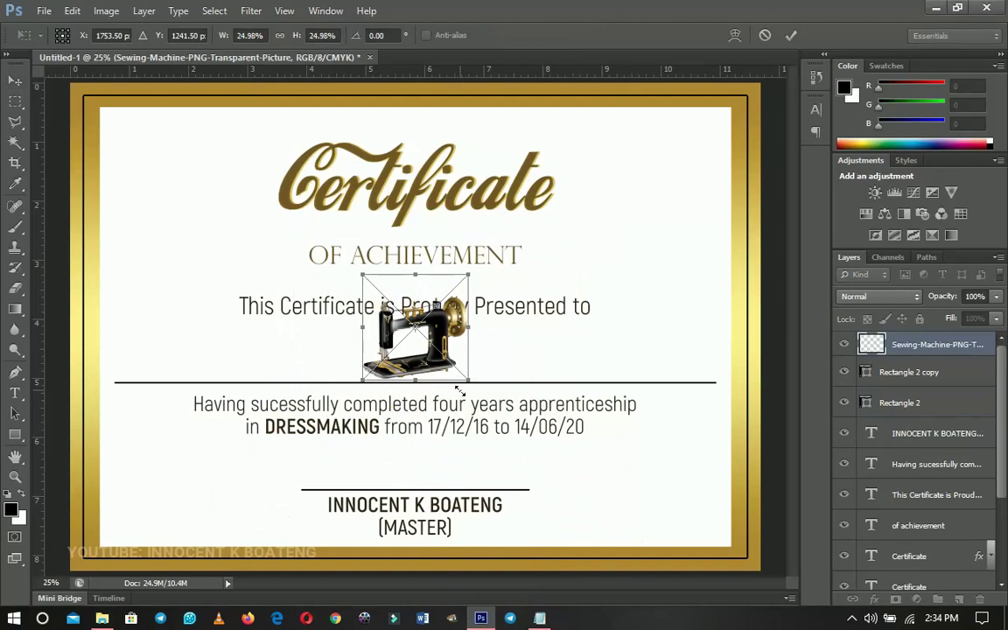
pyautogui.press('Return')
pyautogui.moveTo(498, 350); pyautogui.dragTo(255, 505)
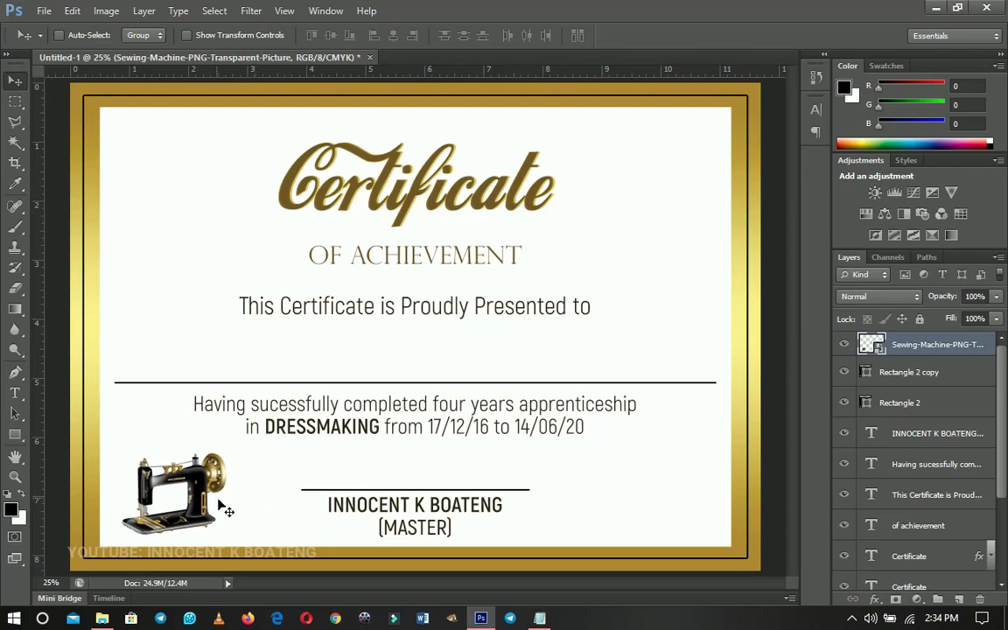
pyautogui.hotkey('alt', 'Tab')
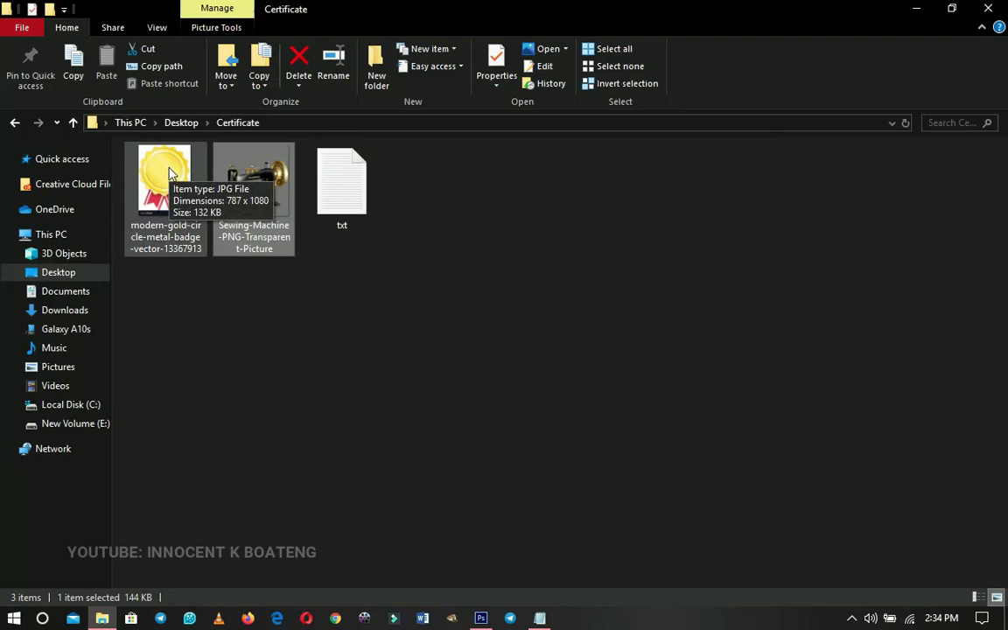
# Open modern-gold-circle-metal-badge-vector-13367913.jpg as its own Photoshop document.
pyautogui.moveTo(169, 172); pyautogui.dragTo(553, 529)
# Crop the watermark strip off the bottom of the badge image.
pyautogui.press('c')
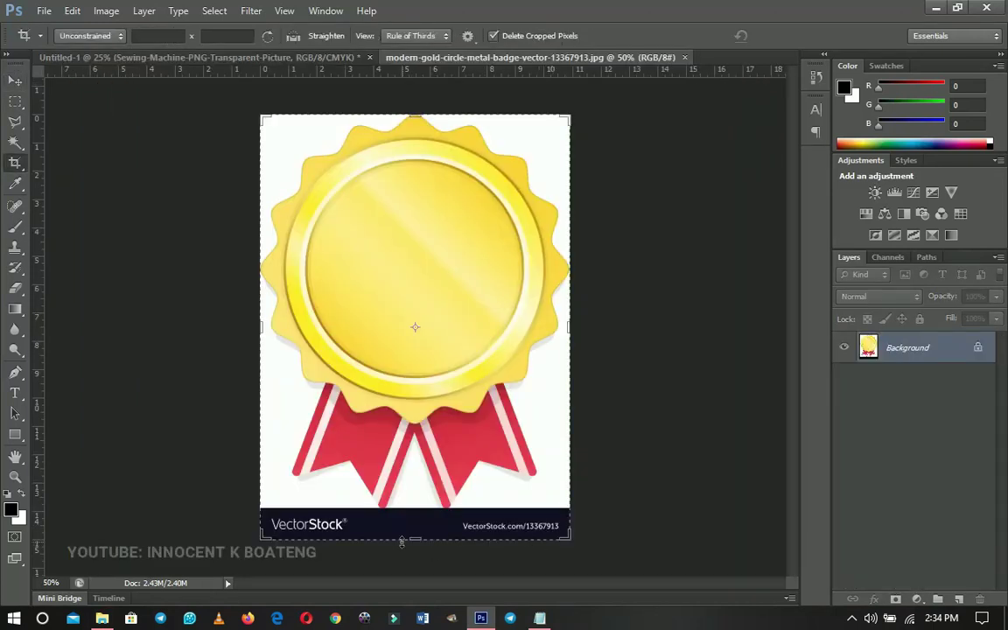
pyautogui.moveTo(416, 537); pyautogui.dragTo(417, 521)
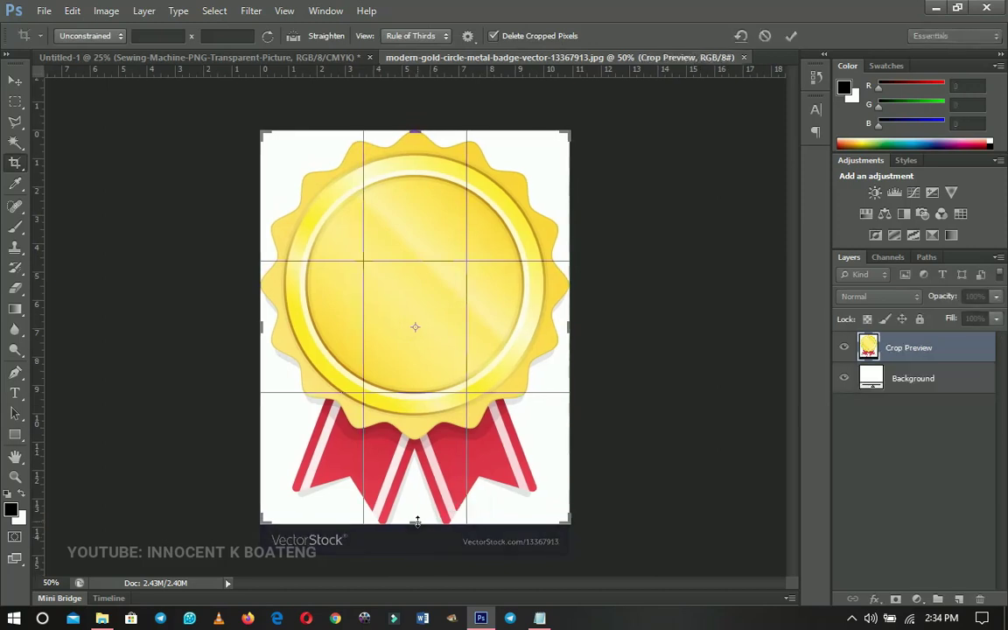
pyautogui.doubleClick(408, 476)
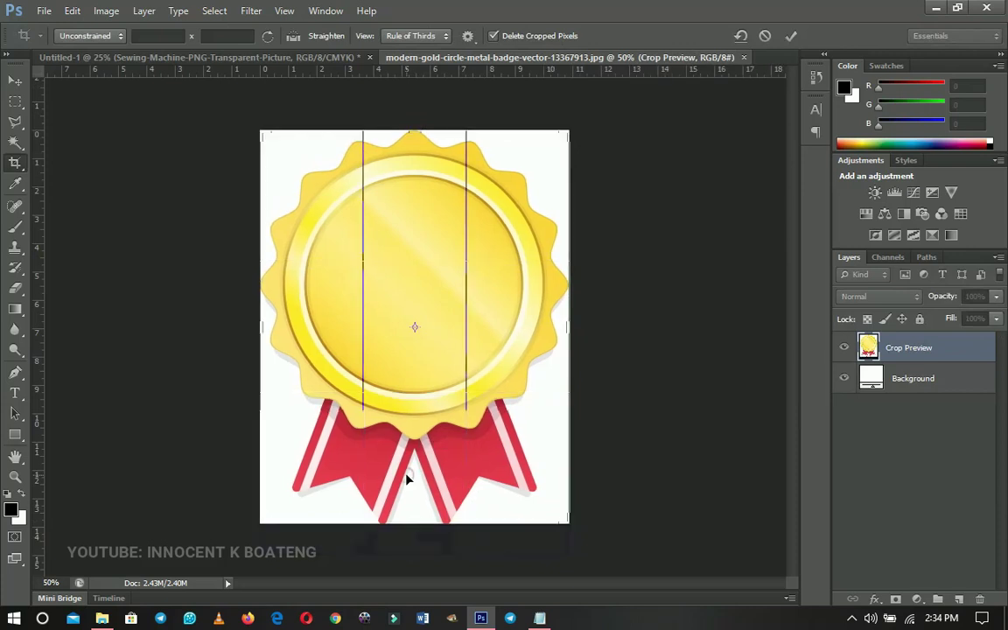
# Select all the white background areas around the badge with the Magic Wand.
pyautogui.click(14, 138)
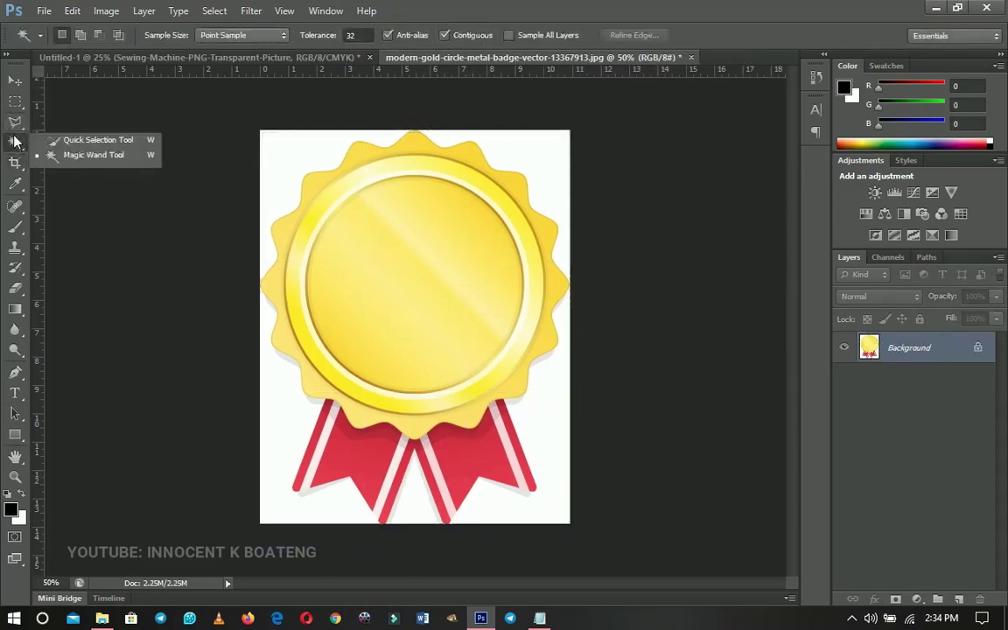
pyautogui.click(89, 158)
pyautogui.click(289, 158)
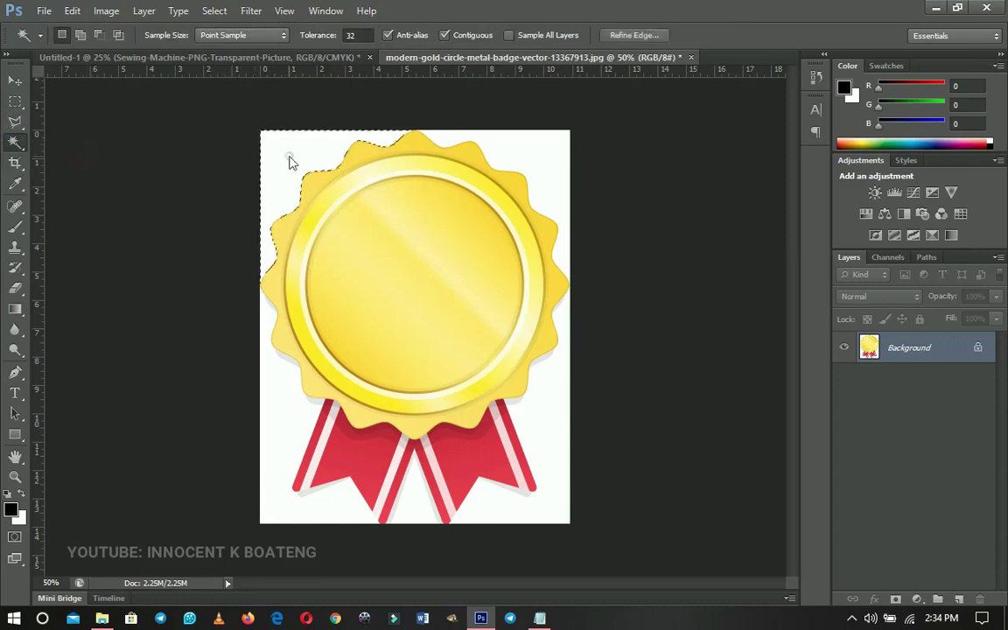
pyautogui.press('shift')
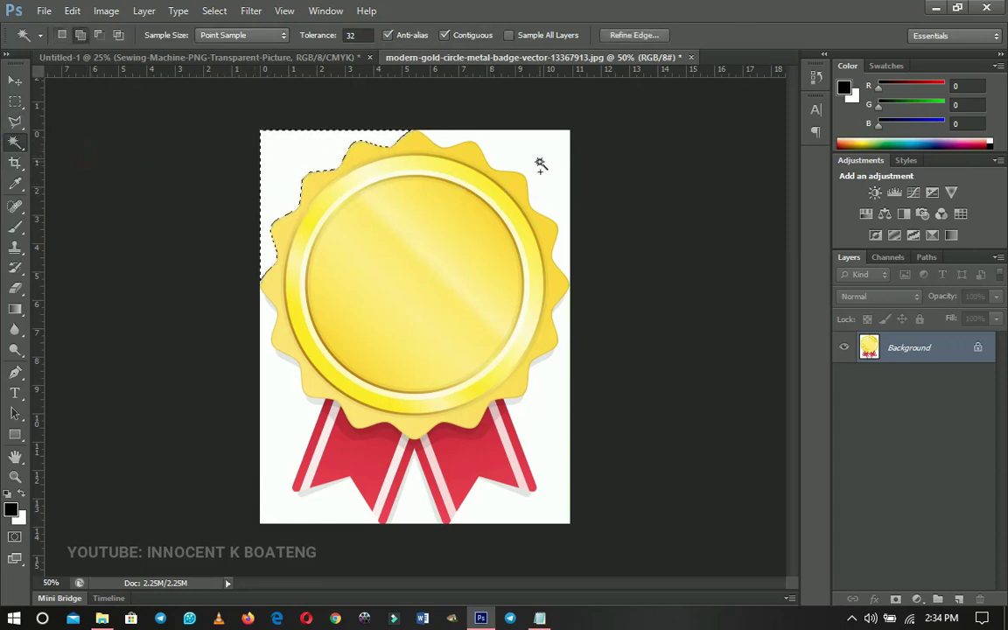
pyautogui.click(539, 162)
pyautogui.click(560, 433)
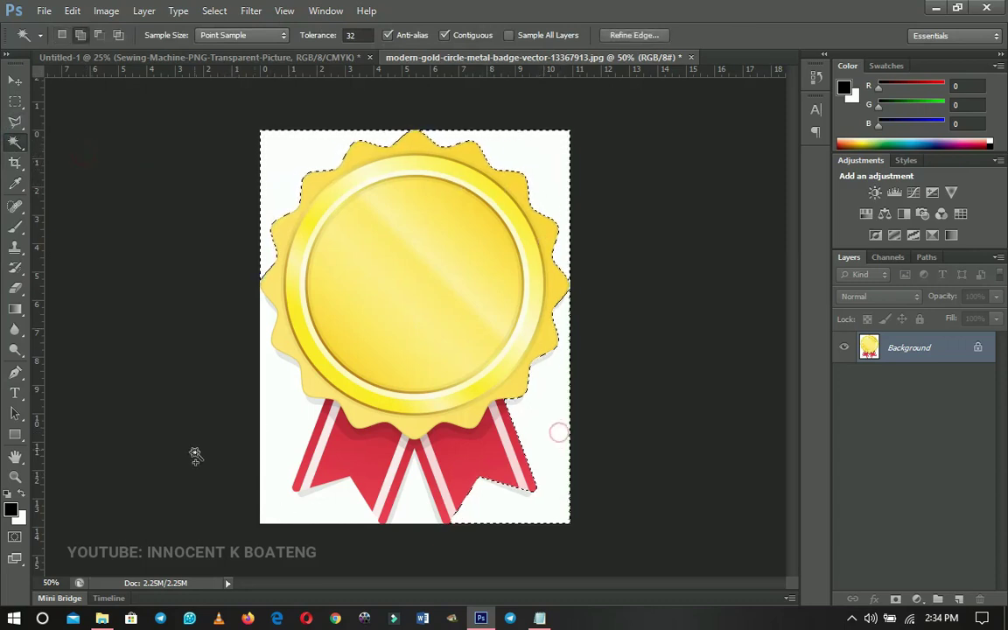
pyautogui.click(292, 413)
# Unlock the background as Layer 0, delete the white, and convert it to a smart object.
pyautogui.doubleClick(927, 359)
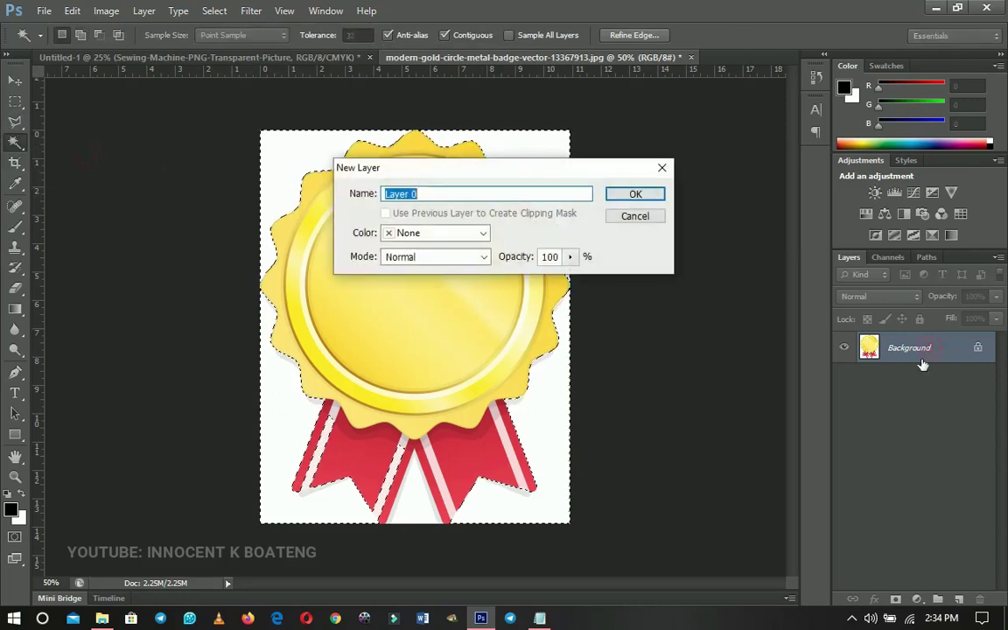
pyautogui.click(636, 195)
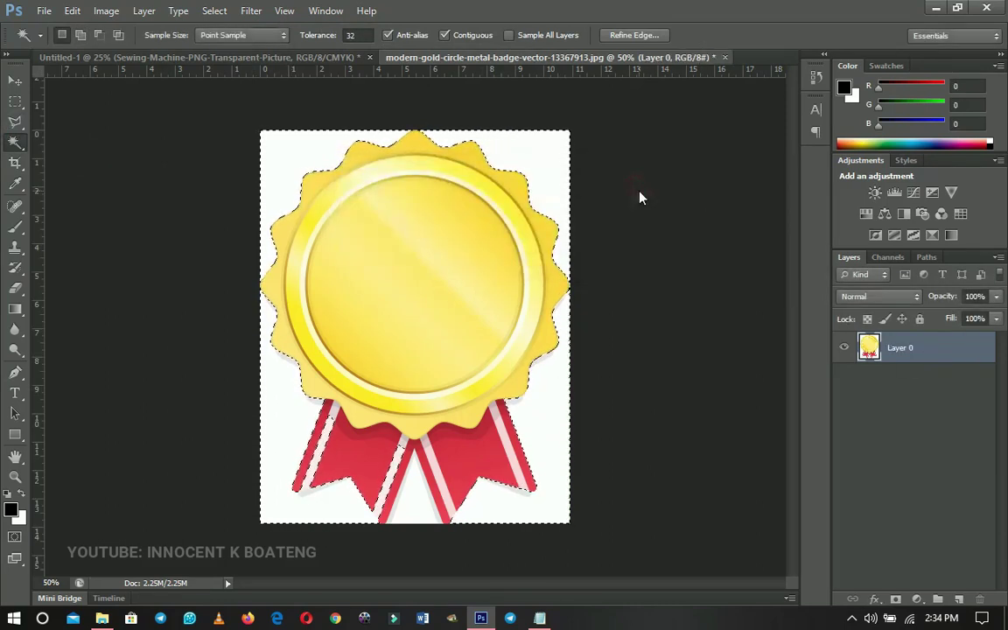
pyautogui.press('Delete')
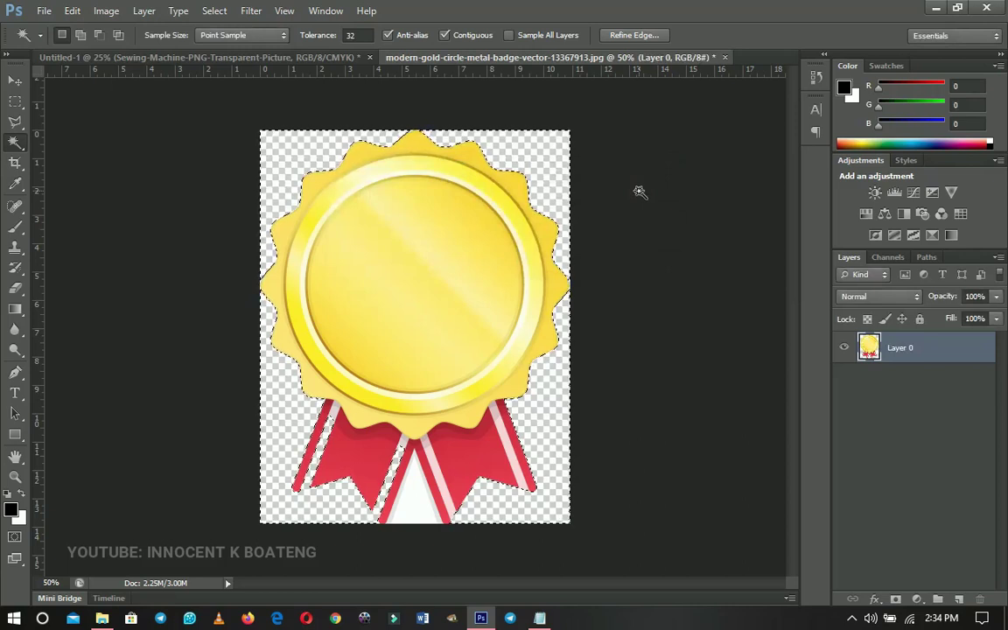
pyautogui.hotkey('ctrl', 'd')
pyautogui.rightClick(919, 346)
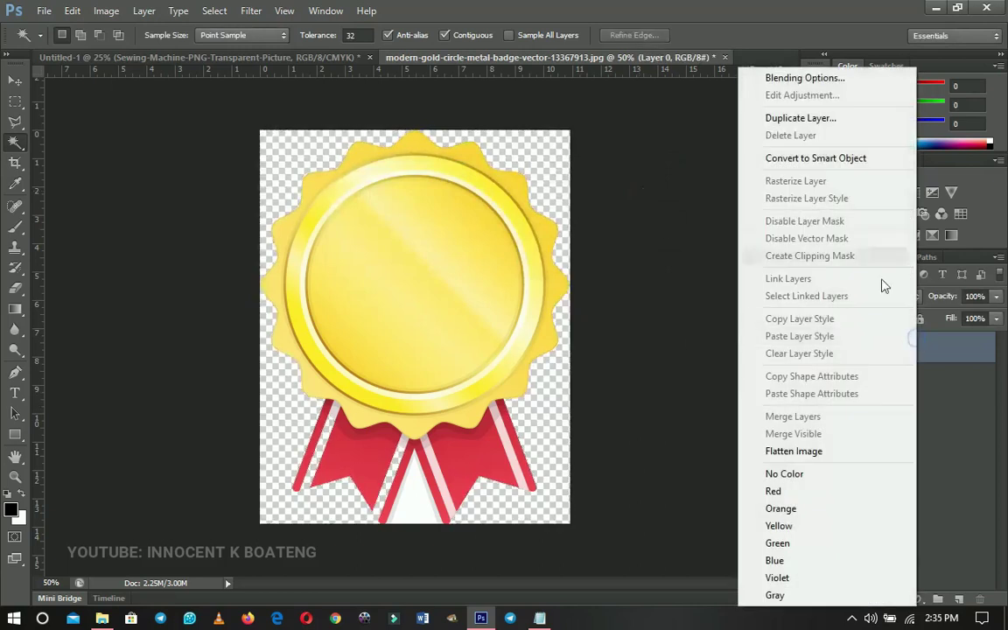
pyautogui.click(815, 158)
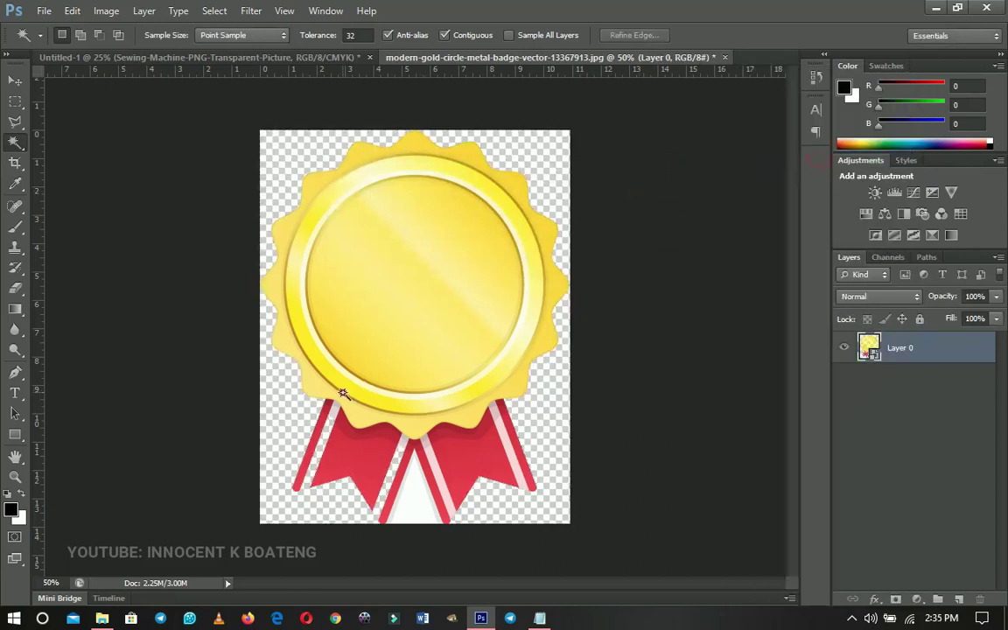
pyautogui.press('v')
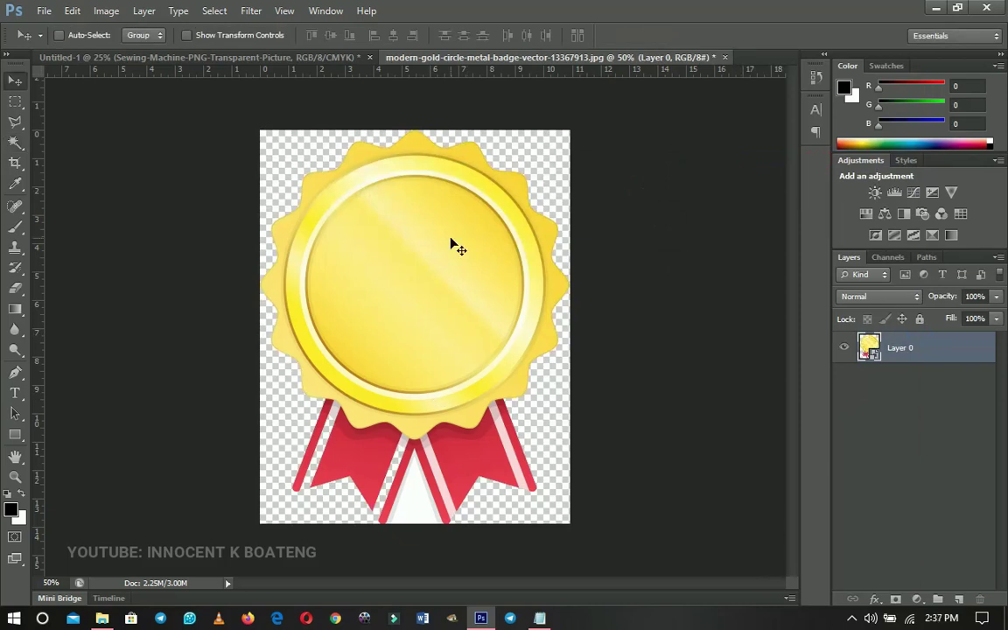
# Drag the gold badge into the certificate document and bring it fully into view.
pyautogui.moveTo(464, 333); pyautogui.dragTo(647, 290)
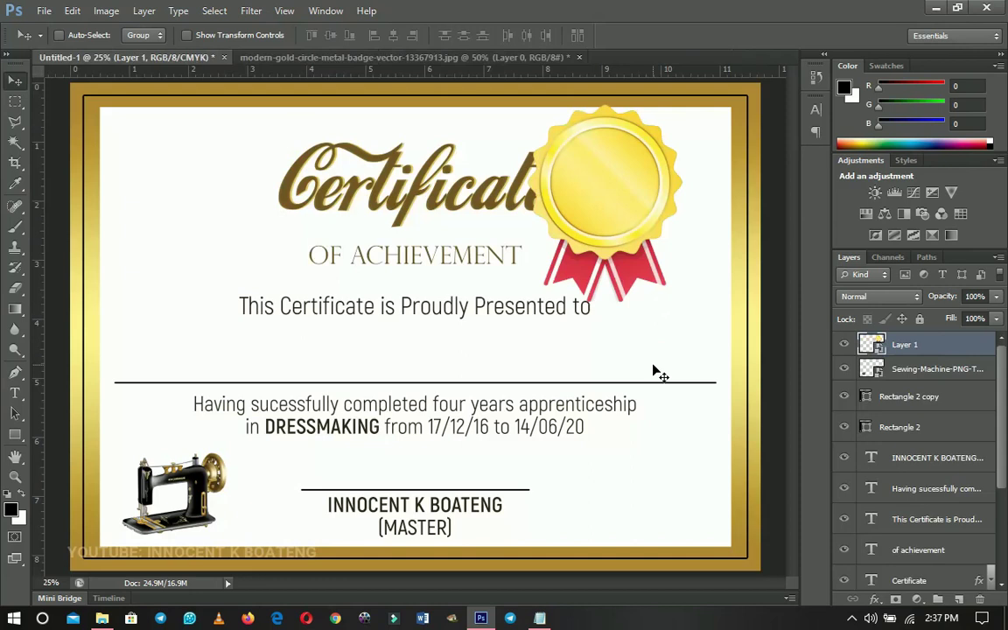
pyautogui.hotkey('ctrl', 'space')
pyautogui.click(704, 214)
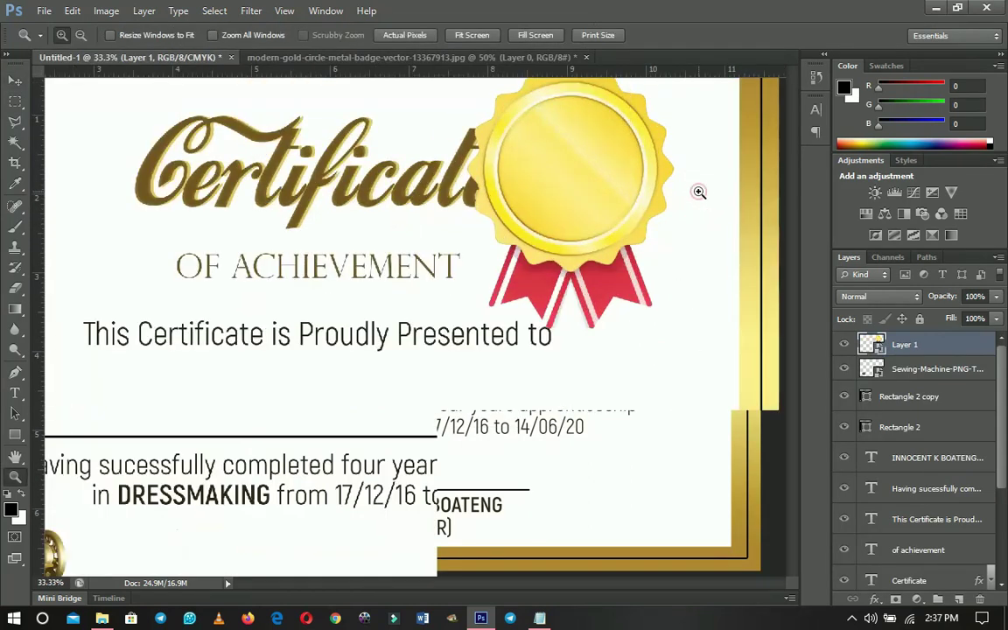
pyautogui.moveTo(682, 257); pyautogui.dragTo(574, 394)
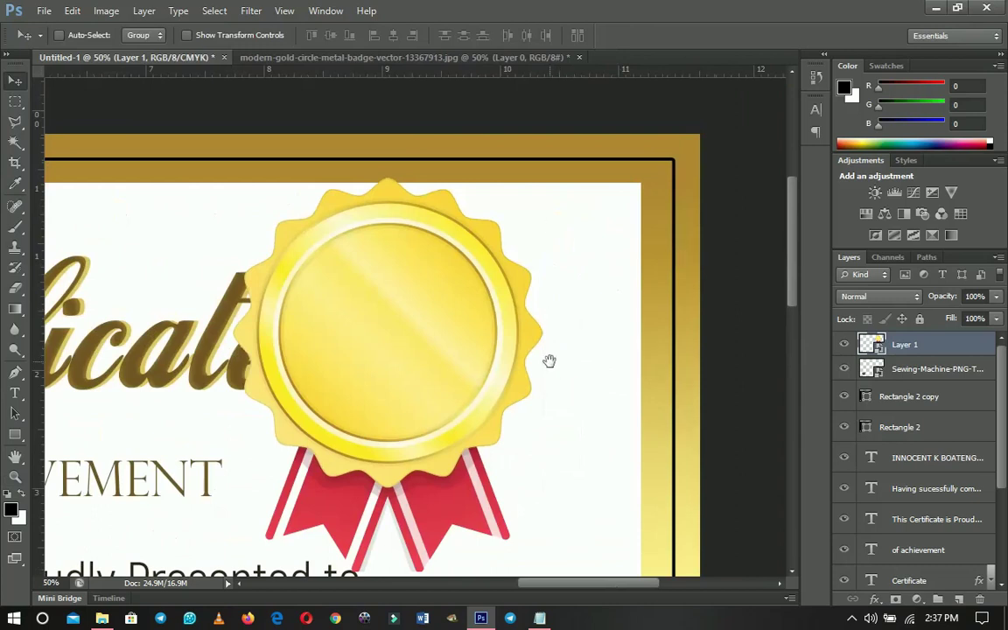
pyautogui.moveTo(546, 360); pyautogui.dragTo(603, 273)
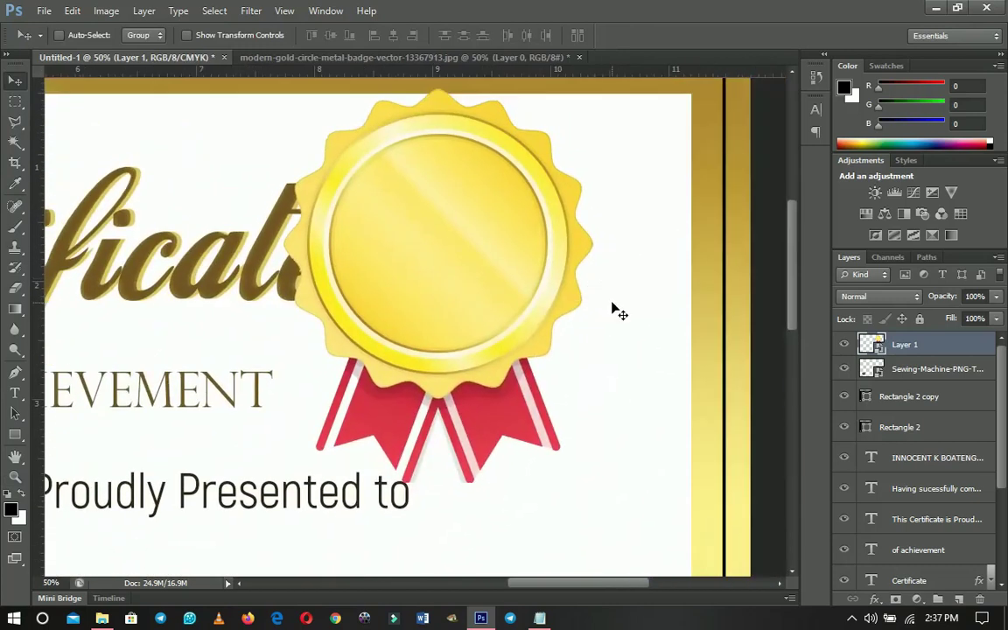
pyautogui.hotkey('ctrl', 'alt', 'space')
pyautogui.click(612, 303)
pyautogui.click(611, 303)
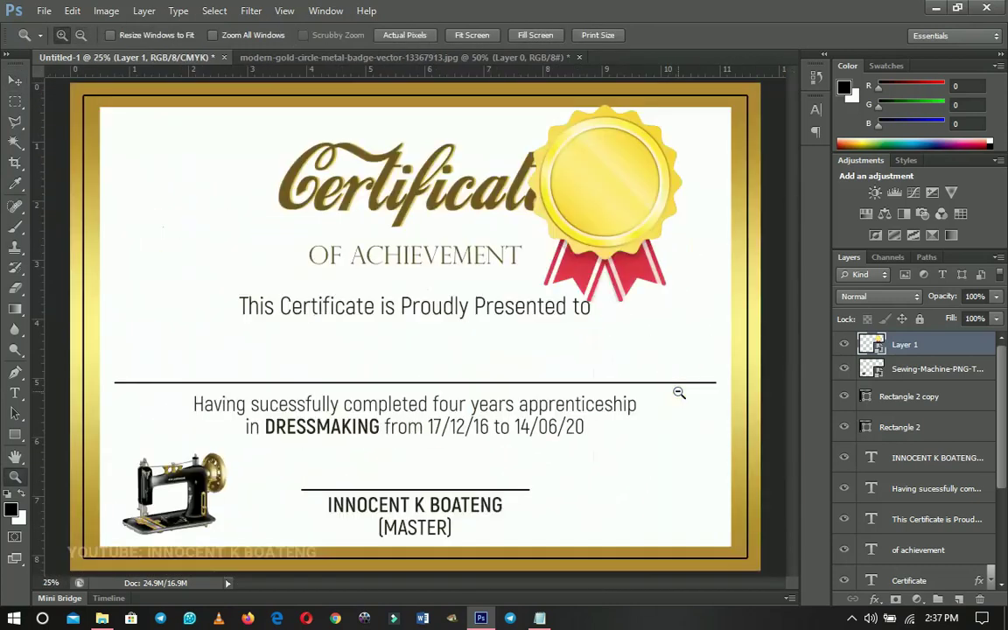
# Scale the badge to about 17% and place it top-right beside the Certificate heading.
pyautogui.hotkey('ctrl', 't')
pyautogui.moveTo(676, 293); pyautogui.dragTo(660, 272)
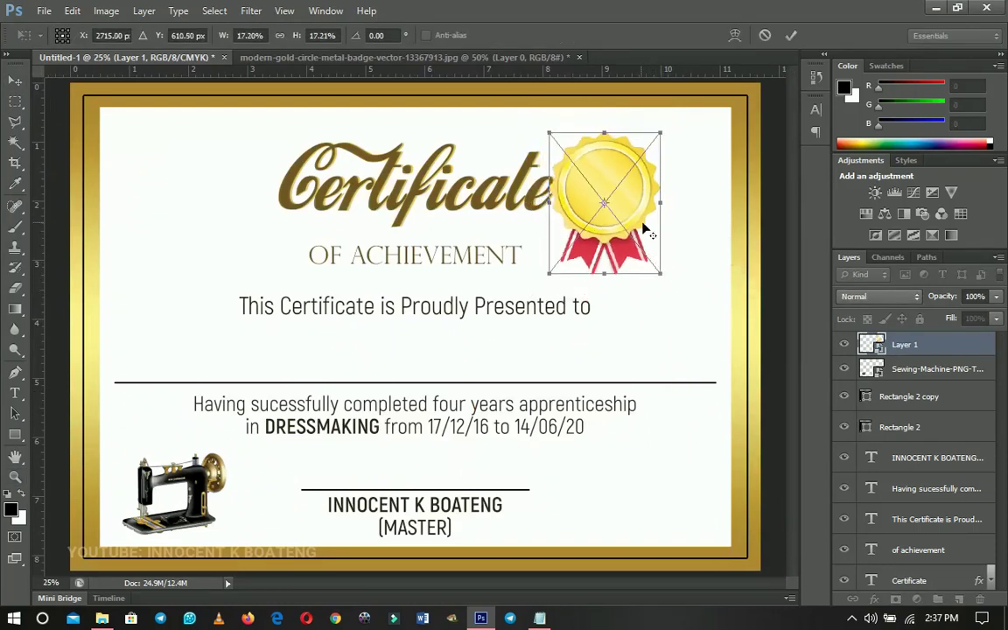
pyautogui.moveTo(643, 229); pyautogui.dragTo(680, 219)
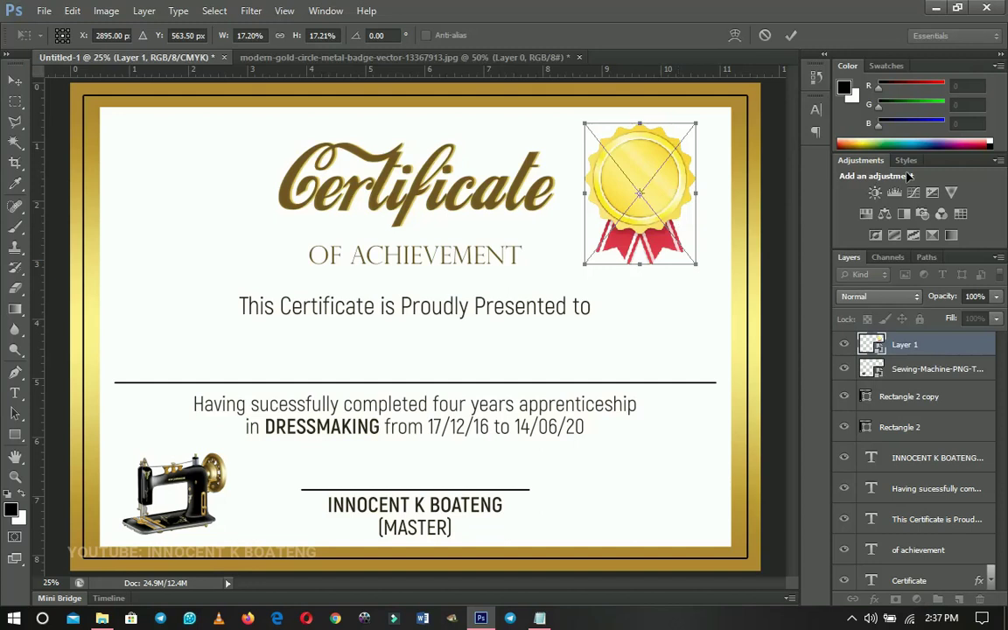
pyautogui.press('Return')
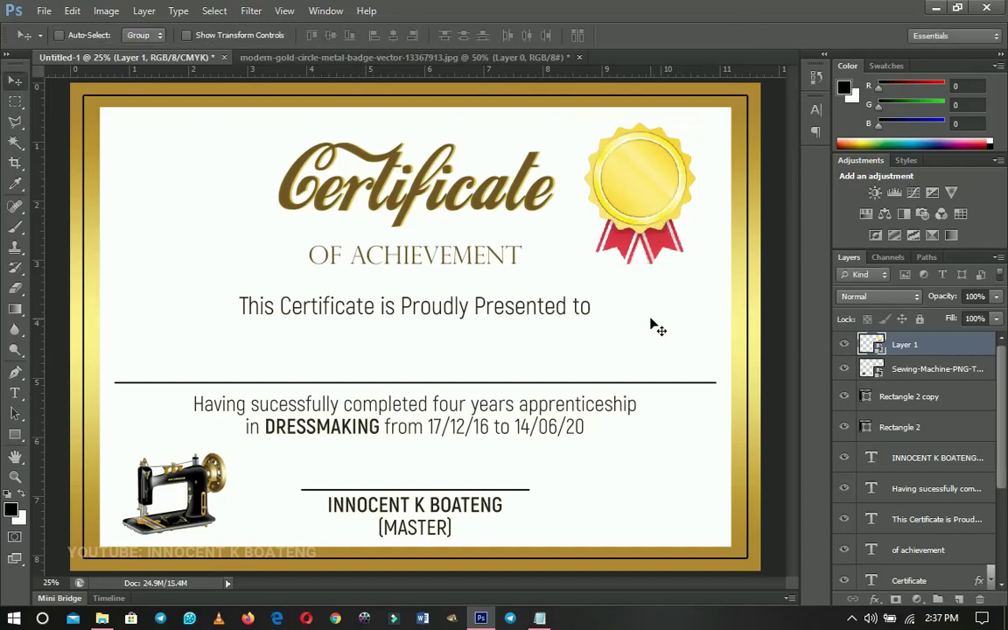
# With Rectangle 2 active, type the recipient's name in Akrobat ExtraBold below the presentation line.
pyautogui.scroll(-5, 941, 487)
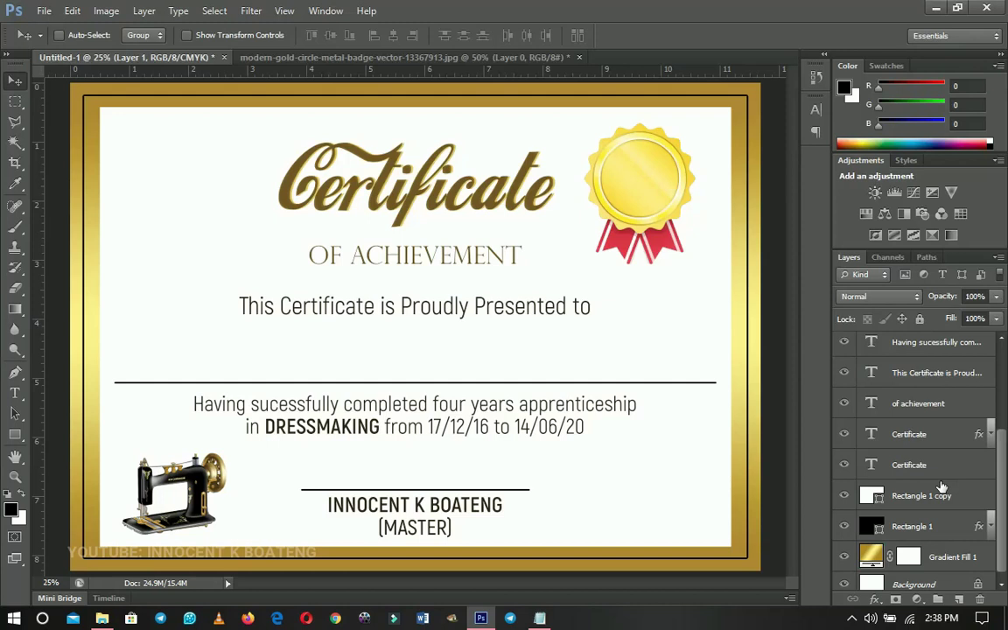
pyautogui.rightClick(412, 383)
pyautogui.click(448, 394)
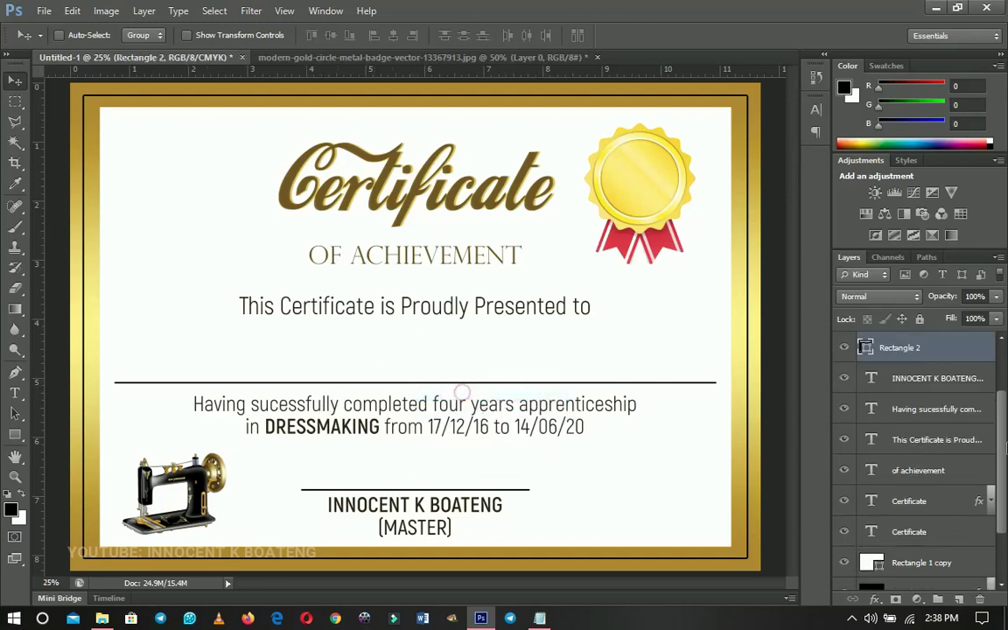
pyautogui.scroll(2, 911, 412)
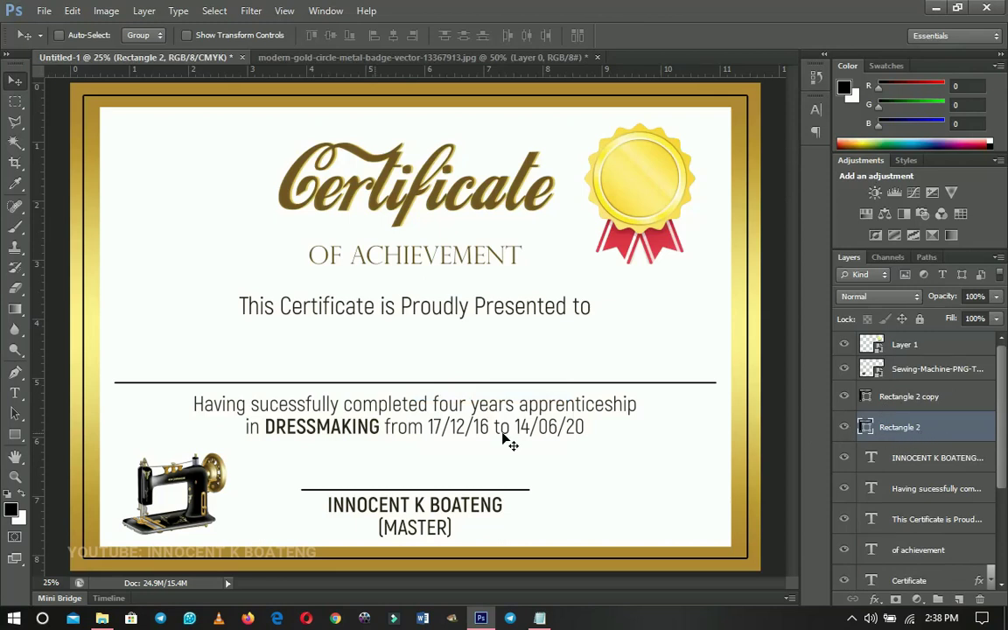
pyautogui.click(19, 396)
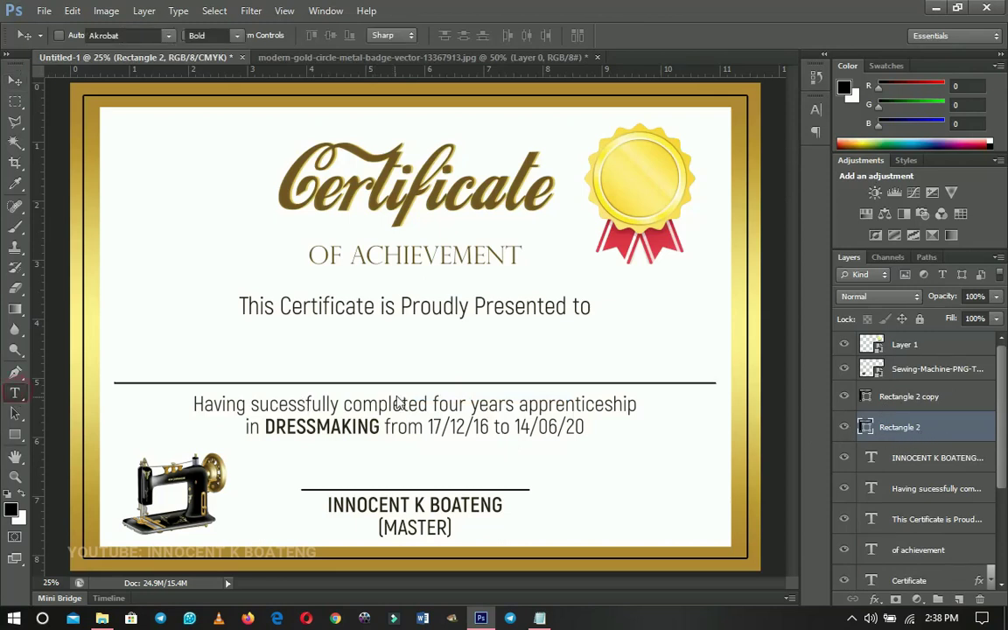
pyautogui.click(368, 350)
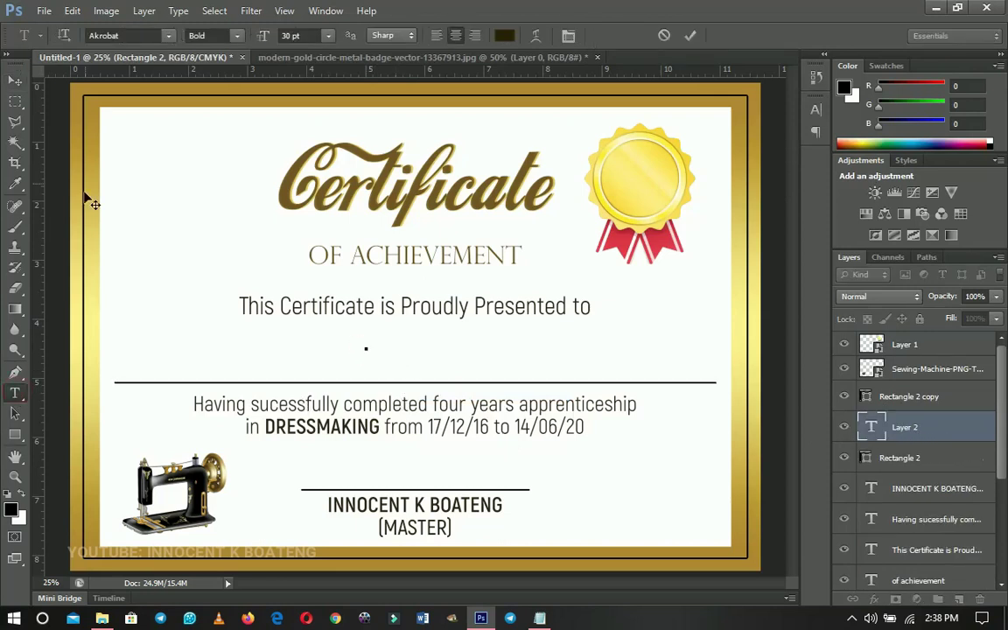
pyautogui.click(233, 36)
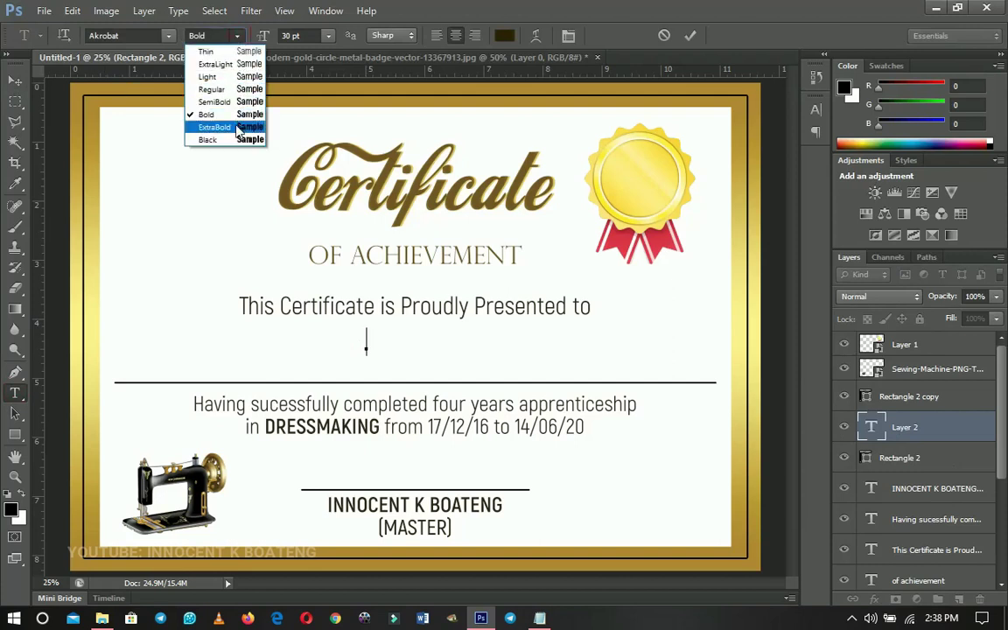
pyautogui.click(236, 128)
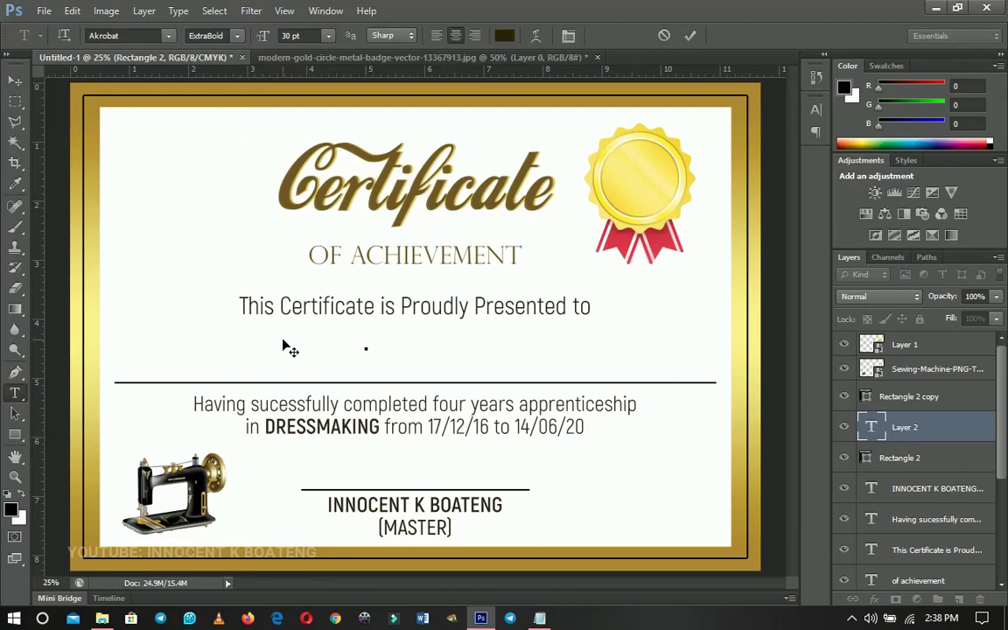
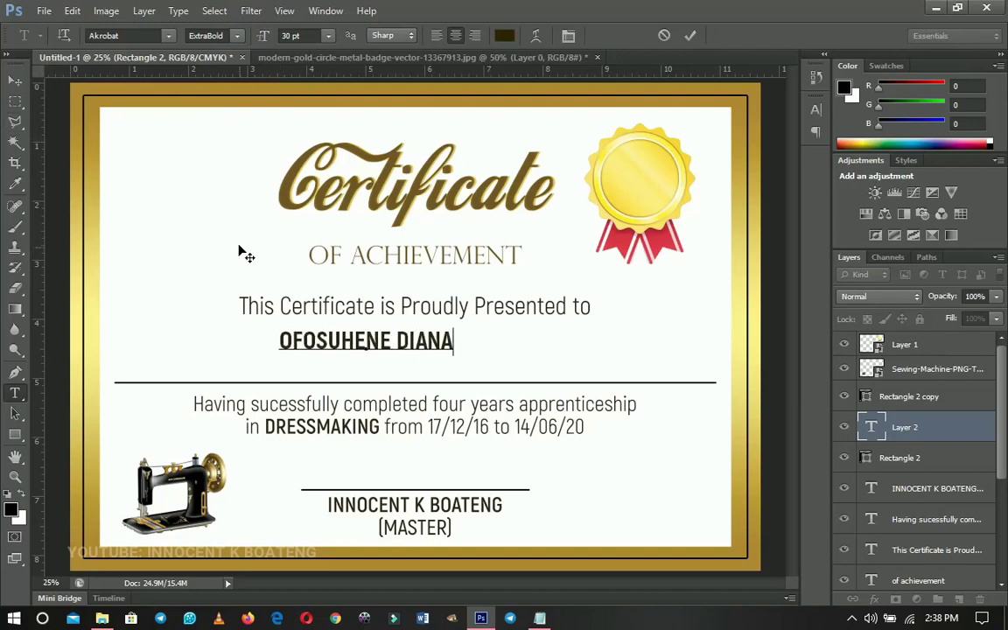
pyautogui.click(15, 79)
# Enlarge the recipient's name to about 183% and position it on the divider line.
pyautogui.moveTo(453, 355); pyautogui.dragTo(552, 404)
pyautogui.hotkey('ctrl', 't')
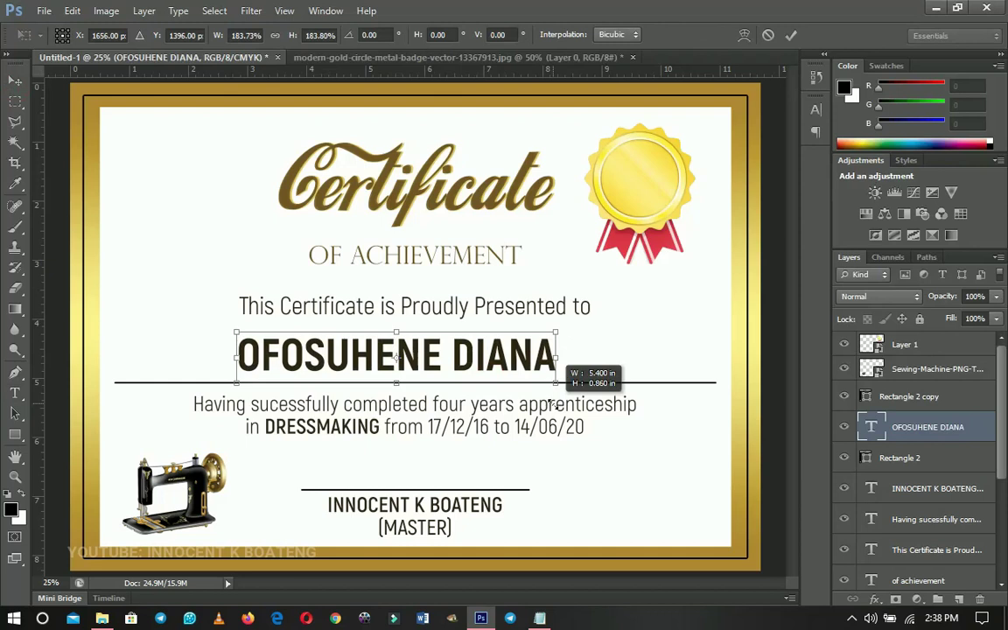
pyautogui.press('Return')
pyautogui.moveTo(524, 361); pyautogui.dragTo(525, 367)
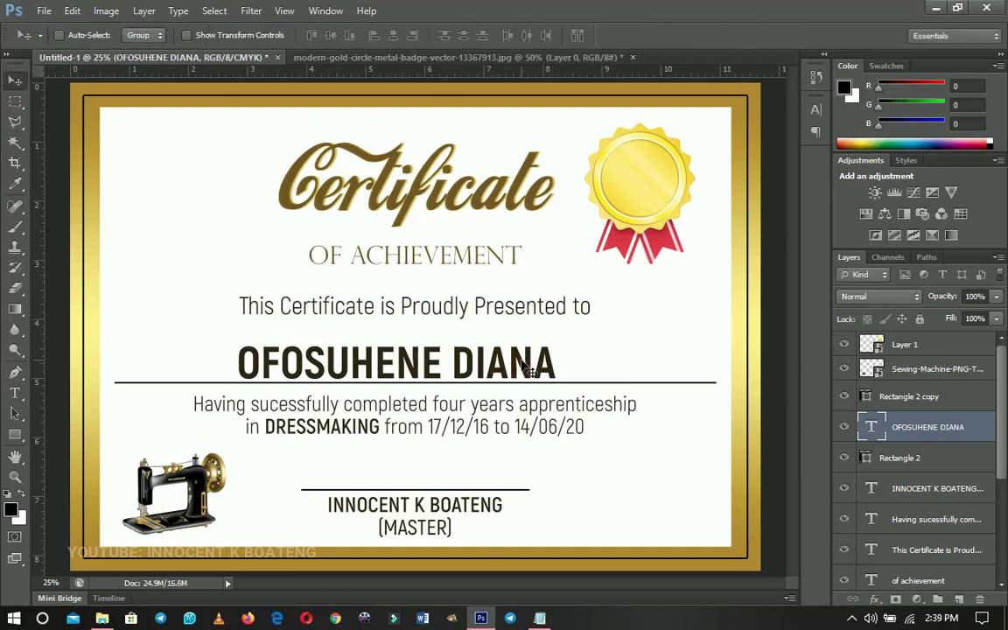
# Change the recipient's name to Bold weight.
pyautogui.press('t')
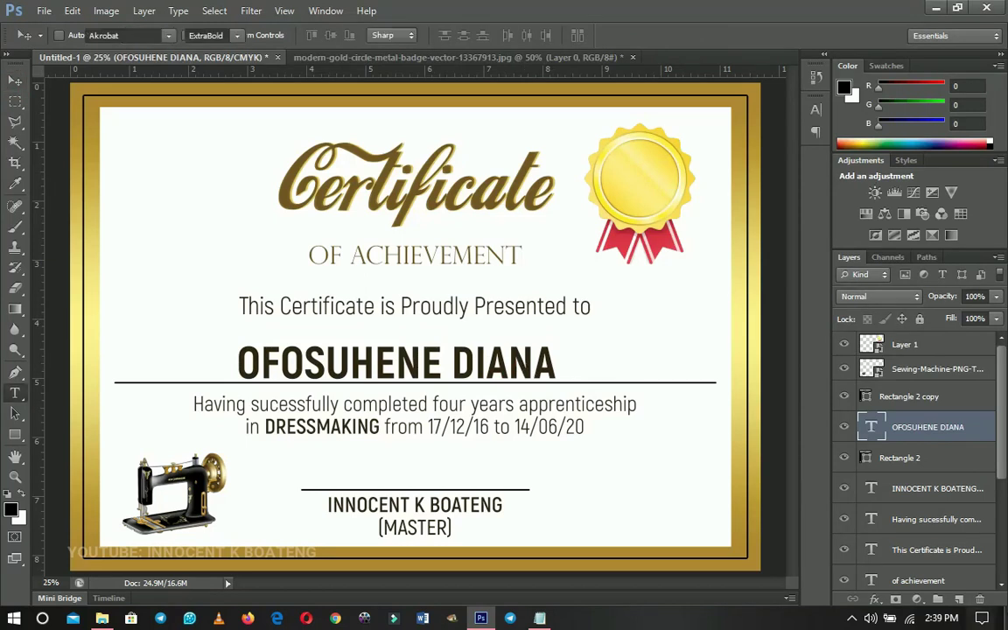
pyautogui.click(379, 350)
pyautogui.hotkey('ctrl', 'a')
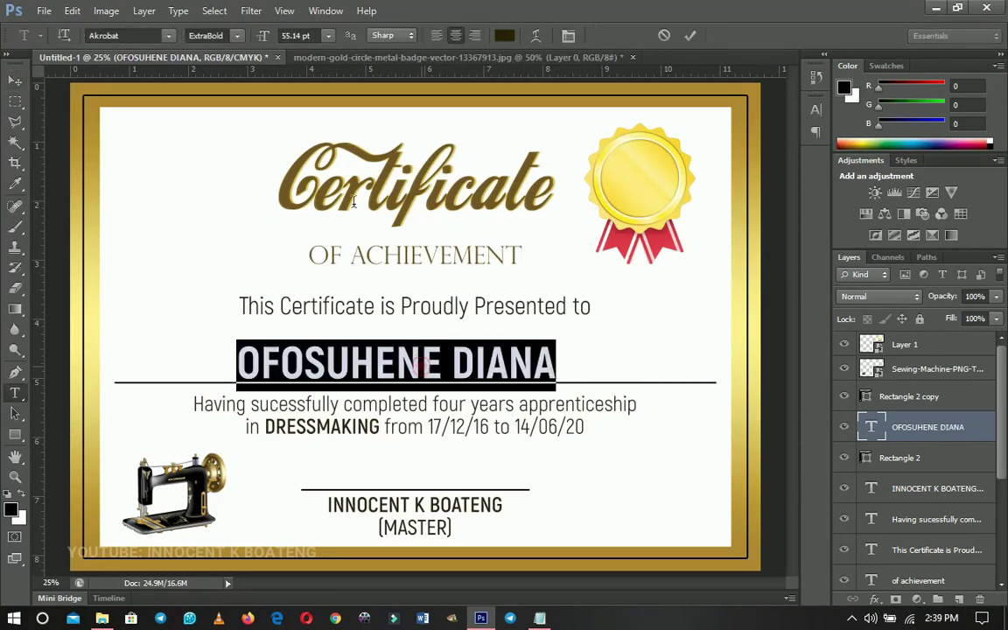
pyautogui.click(237, 36)
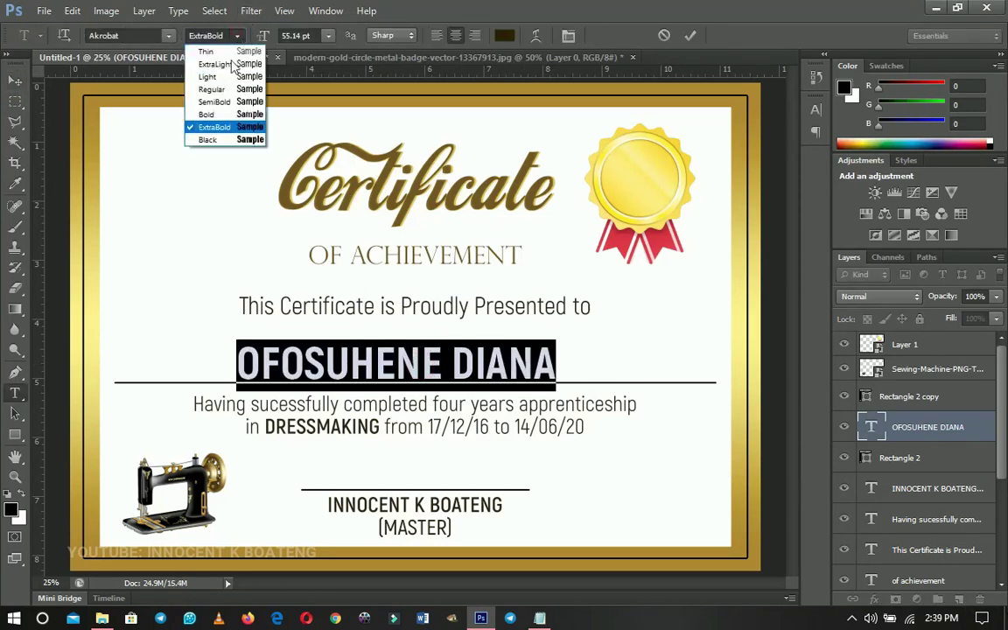
pyautogui.click(225, 116)
pyautogui.hotkey('ctrl', 'Return')
pyautogui.press('v')
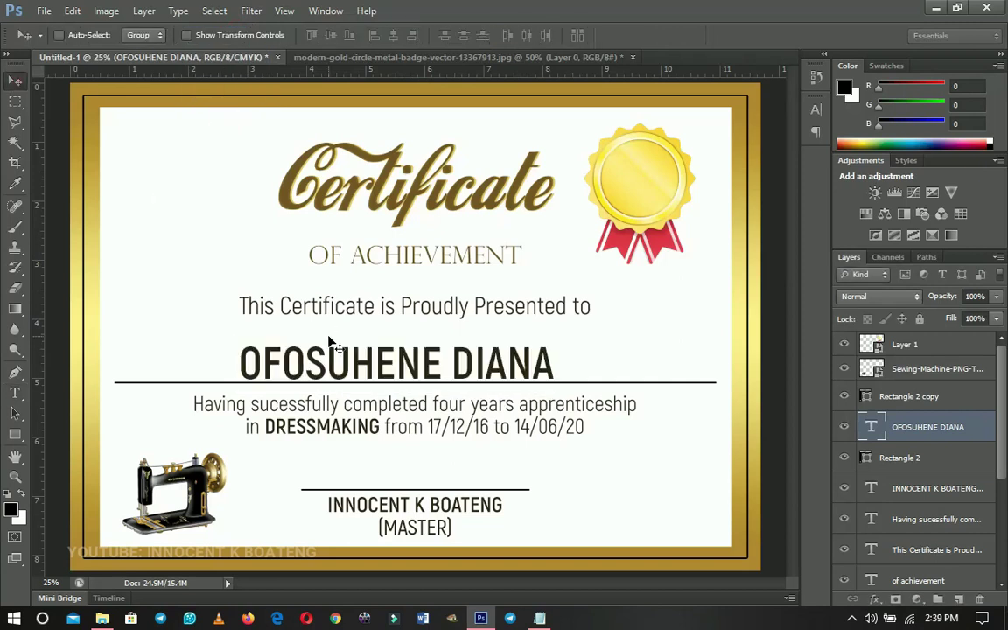